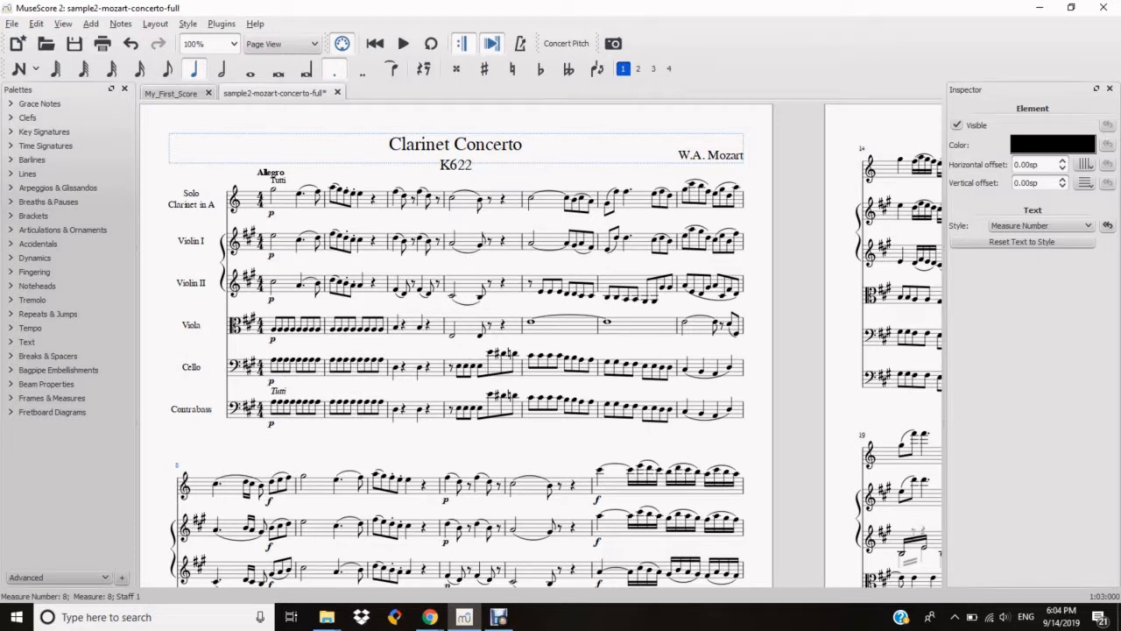
- Set the Measure Number text style to Franklin Gothic Heavy at size 15 and apply it
{"action": "right_click", "coordinate": [177, 467]}
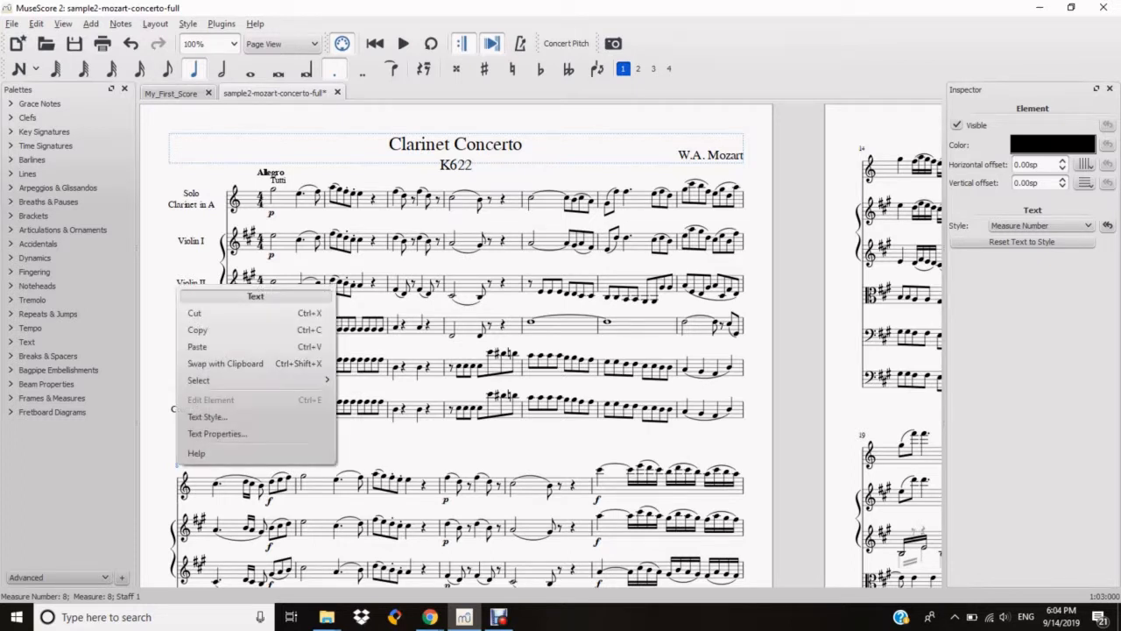
{"action": "left_click", "coordinate": [208, 416]}
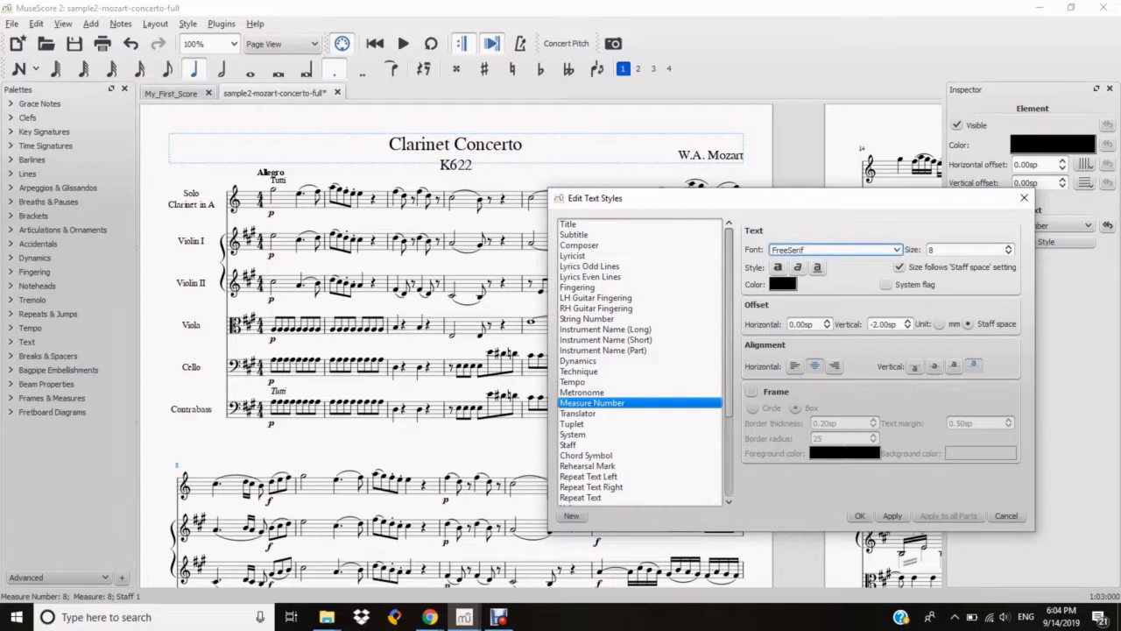
{"action": "left_click", "coordinate": [896, 249]}
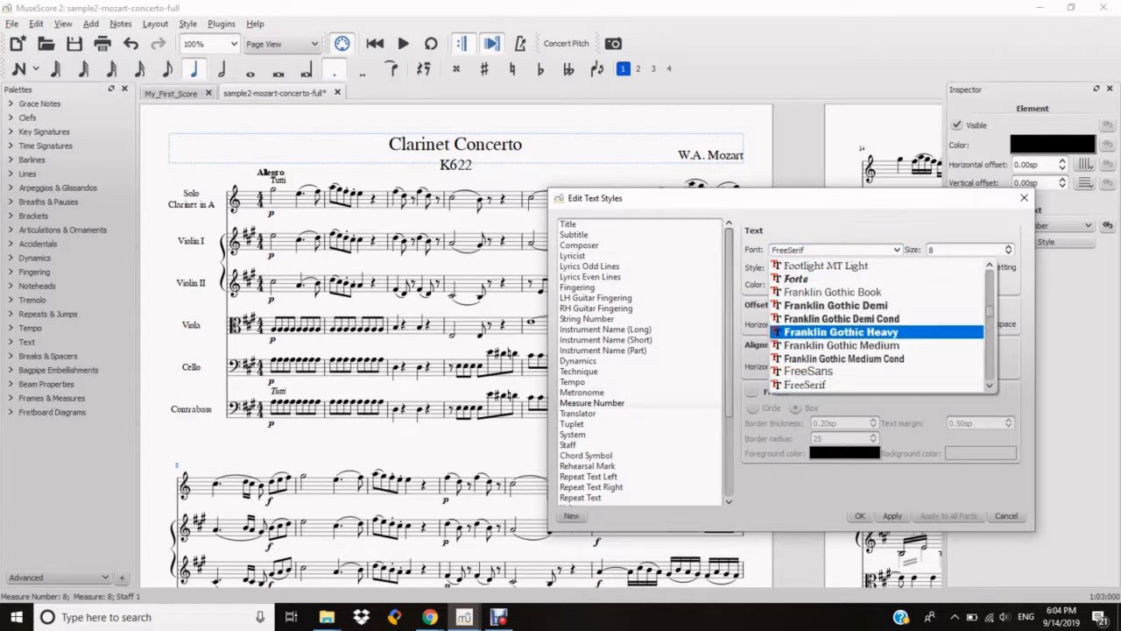
{"action": "left_click", "coordinate": [841, 332]}
{"action": "key", "text": "Tab"}
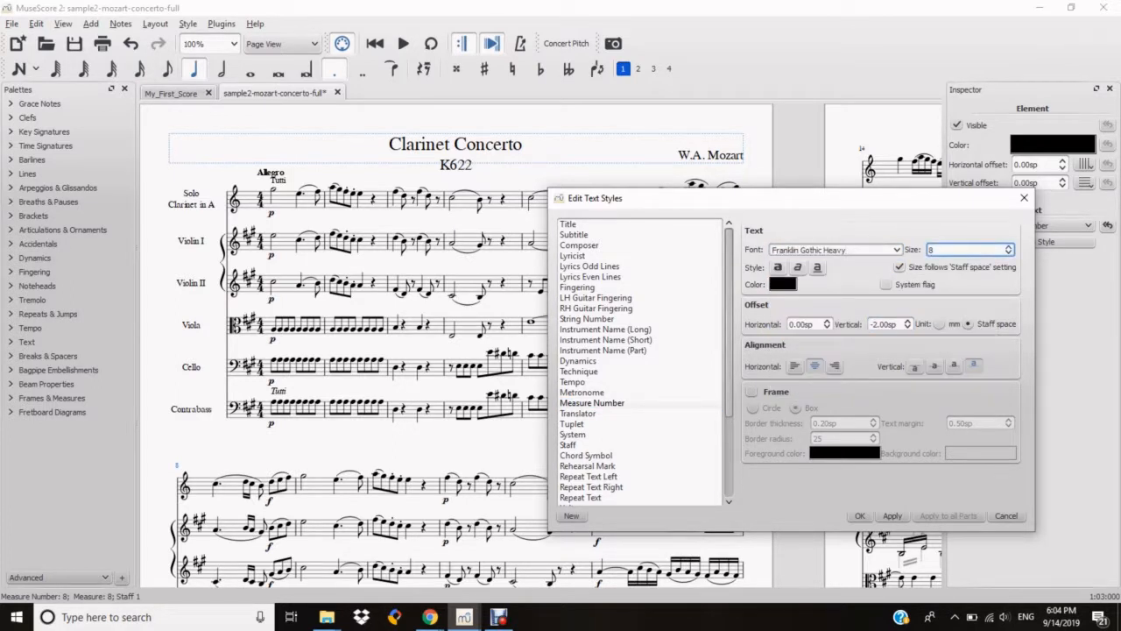
{"action": "scroll", "coordinate": [964, 250], "scroll_direction": "up", "scroll_amount": 6}
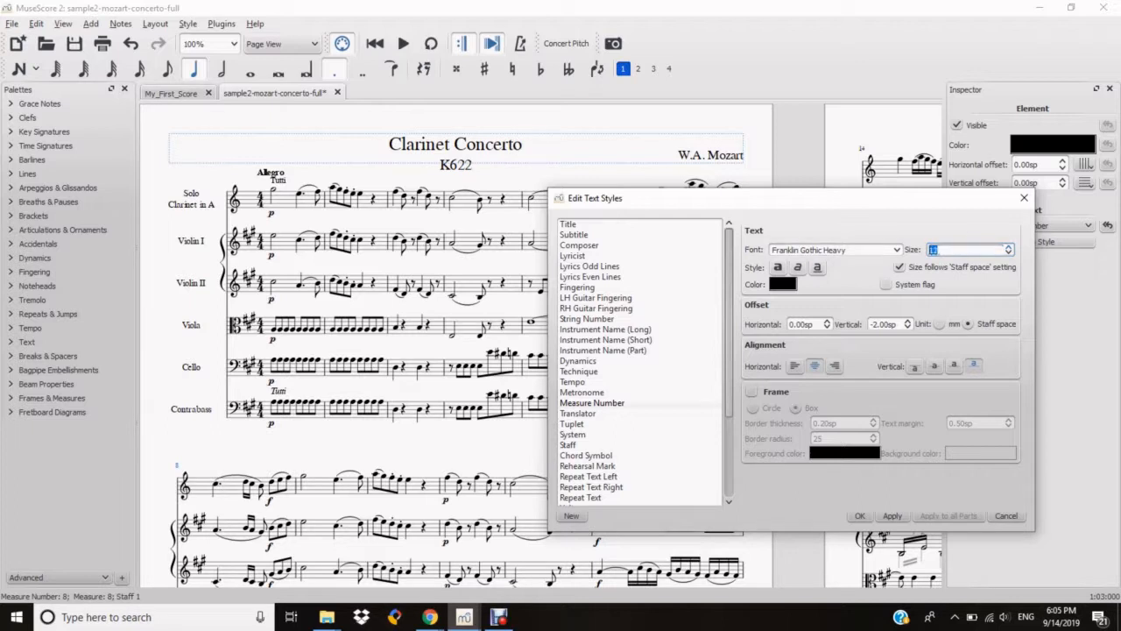
{"action": "scroll", "coordinate": [964, 250], "scroll_direction": "up", "scroll_amount": 1}
{"action": "left_click", "coordinate": [892, 516]}
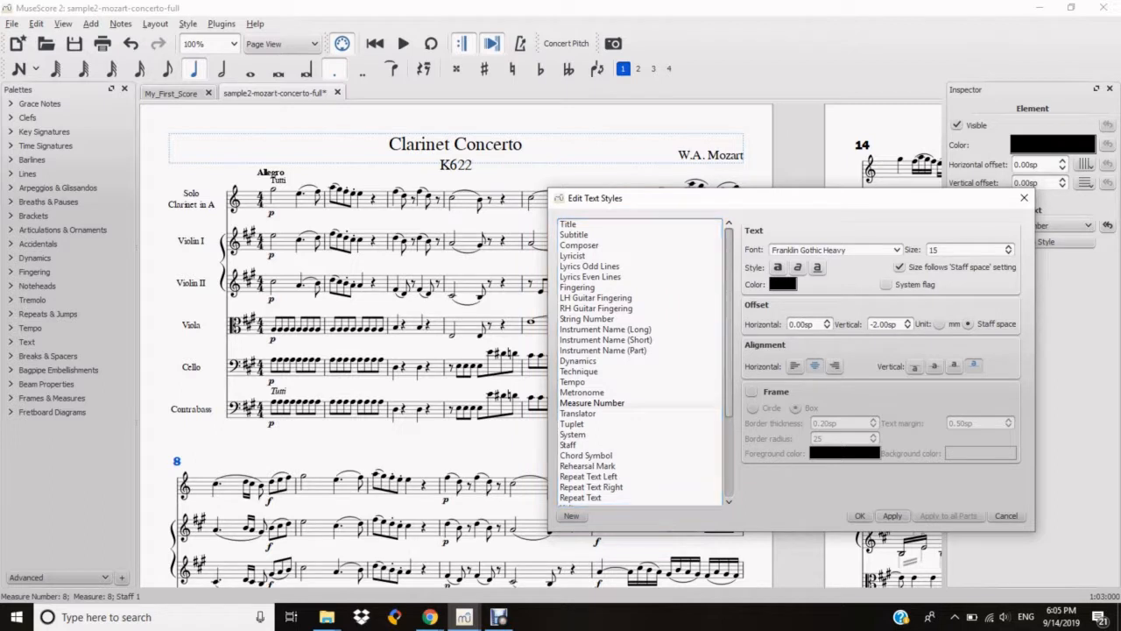
- Underline the measure numbers, enable a box frame around them and apply the style
{"action": "left_click", "coordinate": [817, 267]}
{"action": "left_click", "coordinate": [751, 391]}
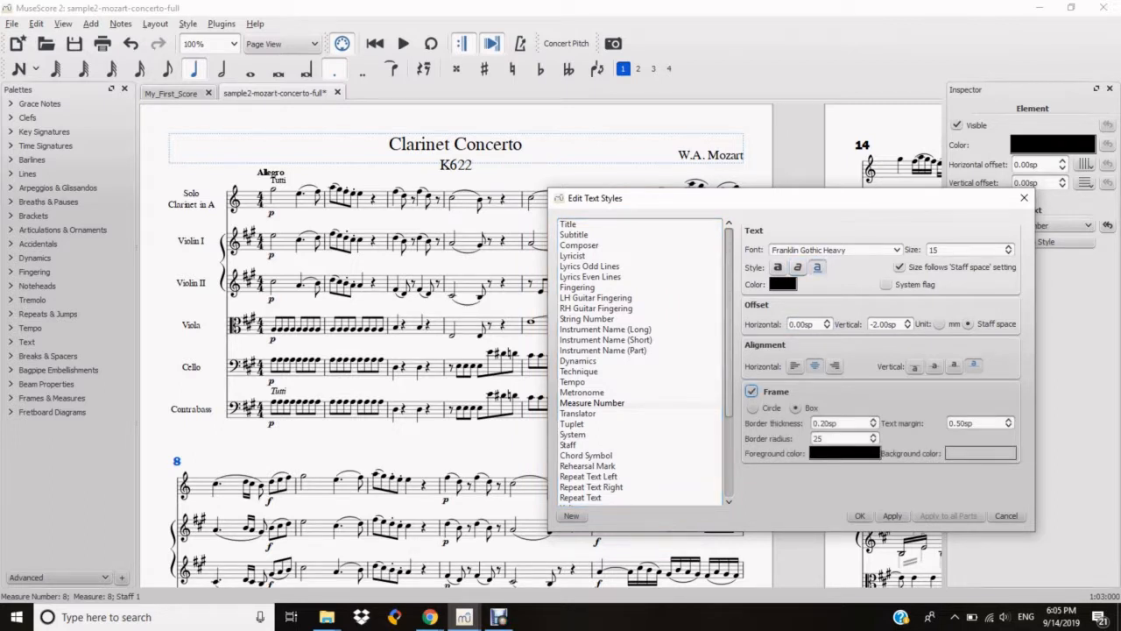
{"action": "left_click", "coordinate": [891, 515]}
- Remove the frame and underline from the Measure Number style and make the text italic
{"action": "left_click", "coordinate": [751, 392]}
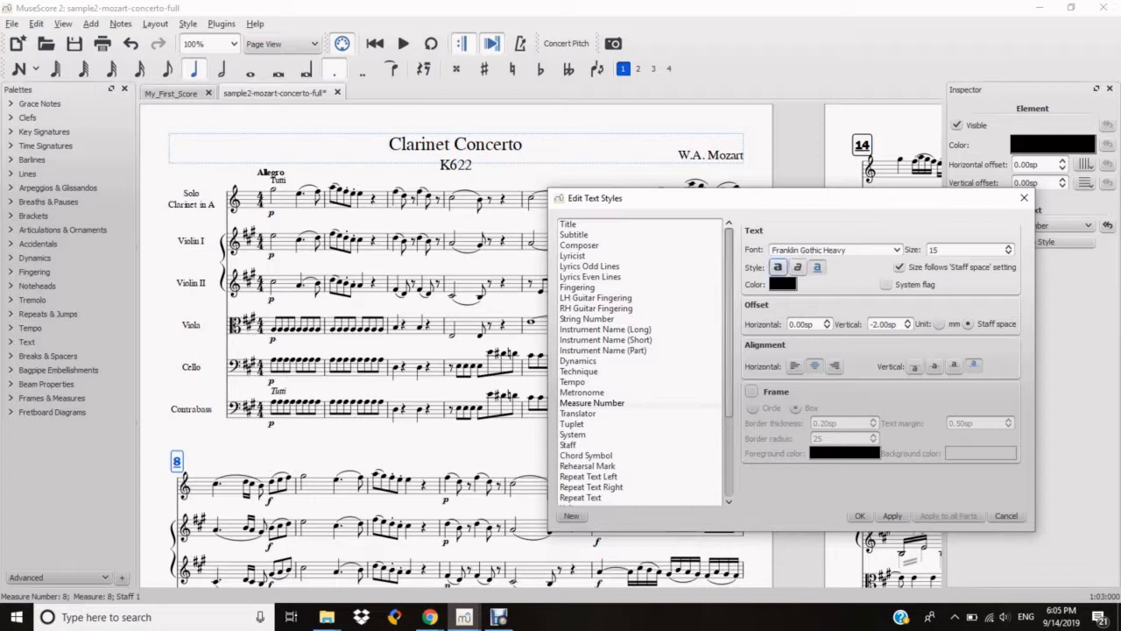
{"action": "left_click", "coordinate": [798, 267]}
{"action": "left_click", "coordinate": [817, 267]}
- Set the Measure Number font to FreeSerif and confirm the text style
{"action": "left_click", "coordinate": [835, 250]}
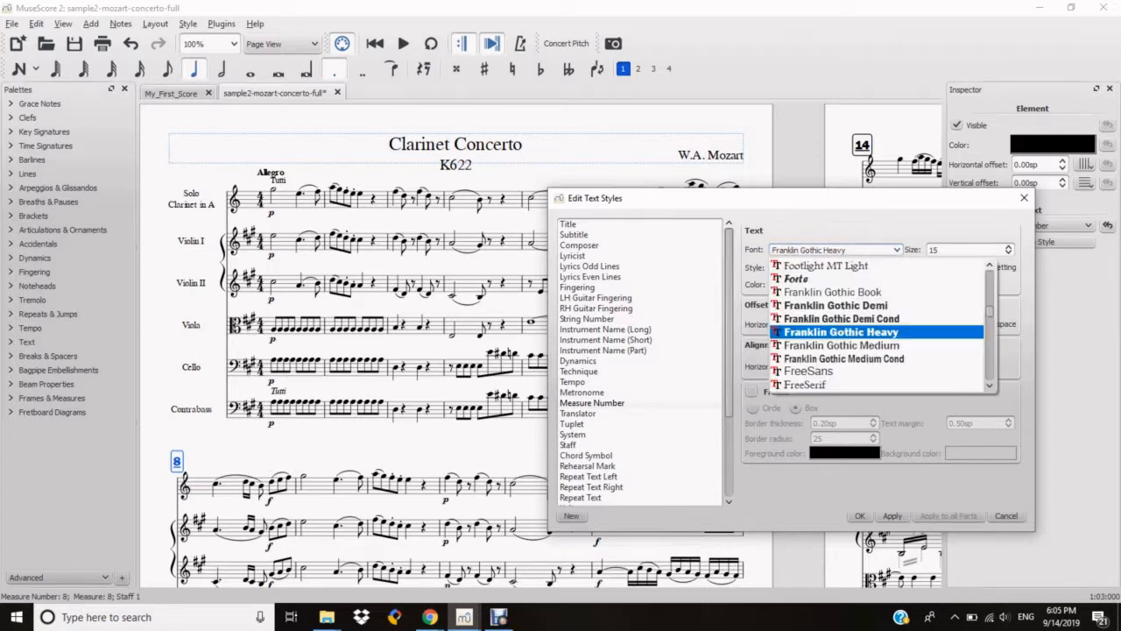
{"action": "key", "text": "Down"}
{"action": "key", "text": "Down"}
{"action": "key", "text": "Down"}
{"action": "key", "text": "Down"}
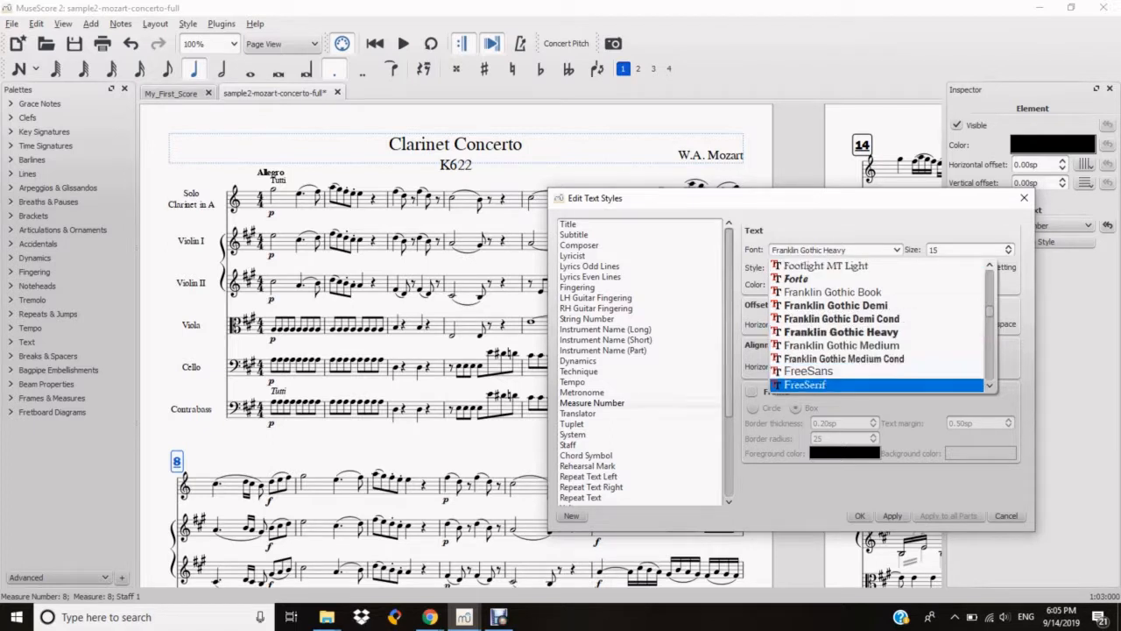
{"action": "key", "text": "Return"}
{"action": "key", "text": "Return"}
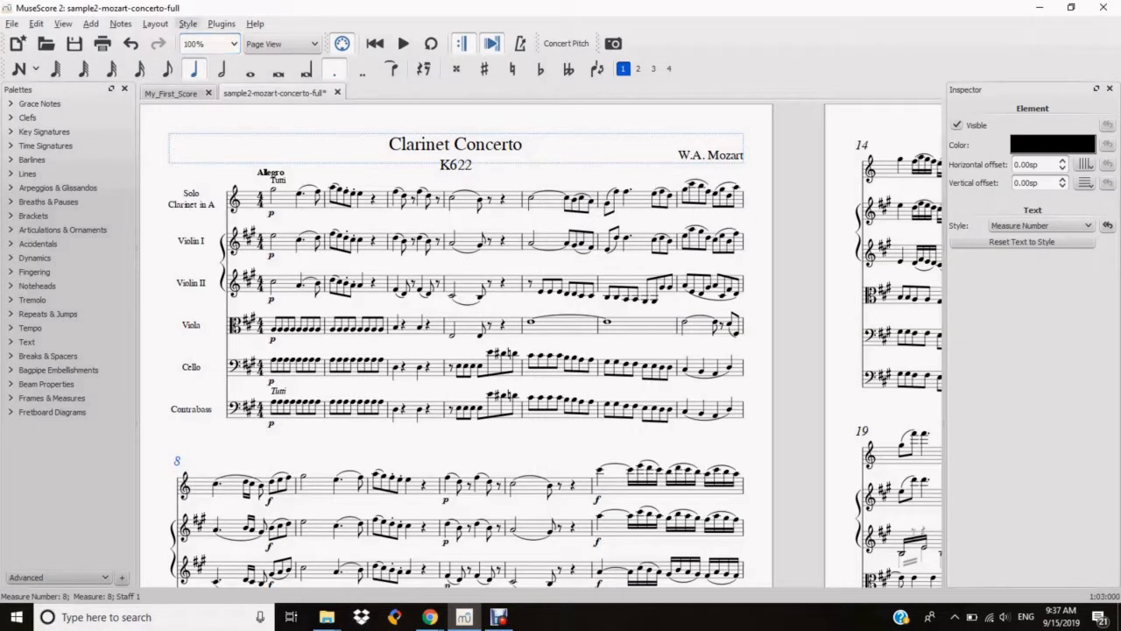
- Turn off measure numbers in the score's general style settings and apply the change
{"action": "left_click", "coordinate": [188, 24]}
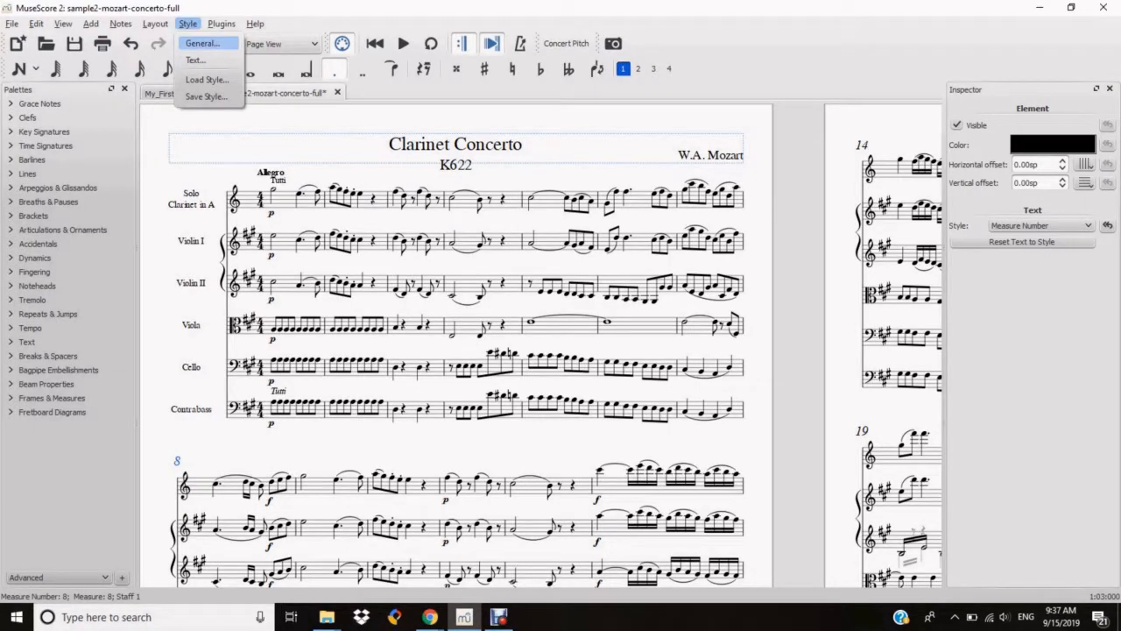
{"action": "left_click", "coordinate": [203, 42]}
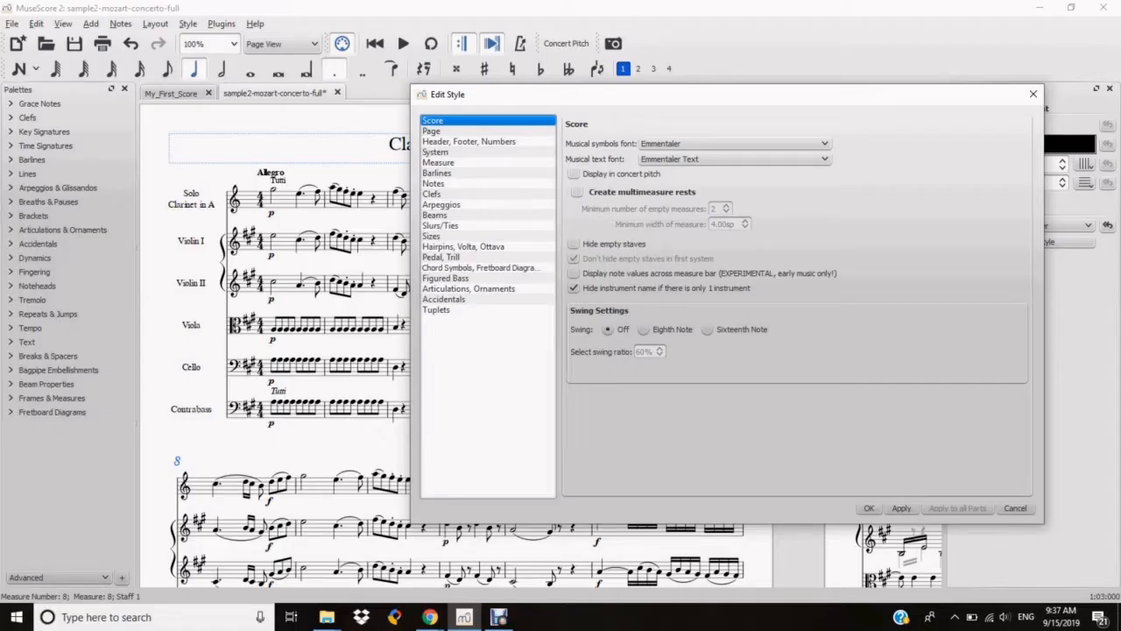
{"action": "left_click", "coordinate": [470, 142]}
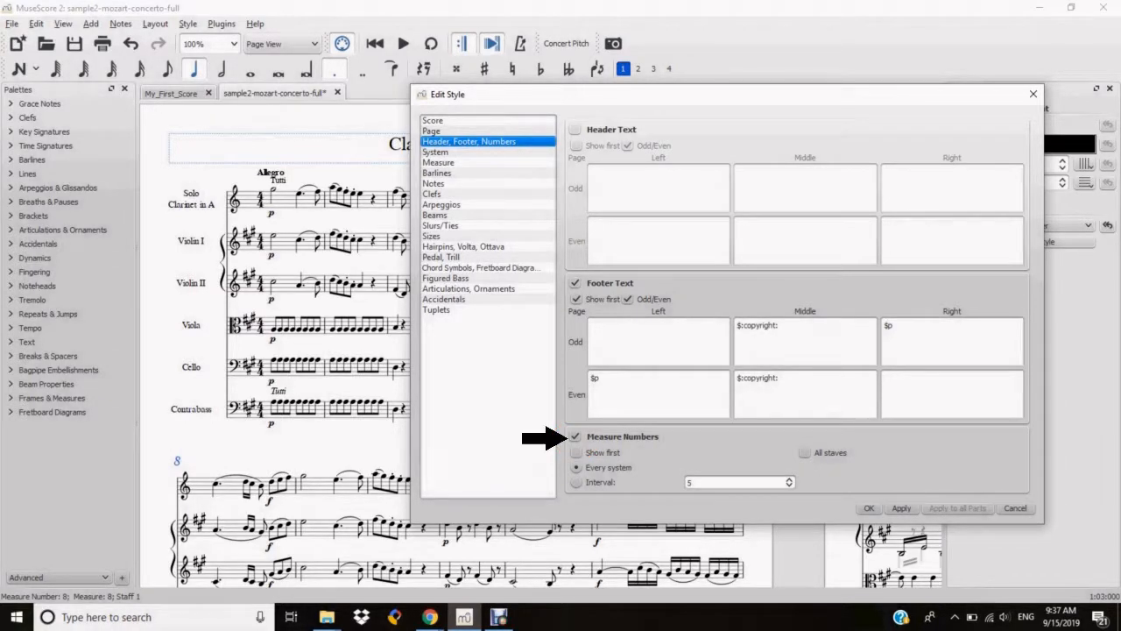
{"action": "left_click", "coordinate": [576, 437]}
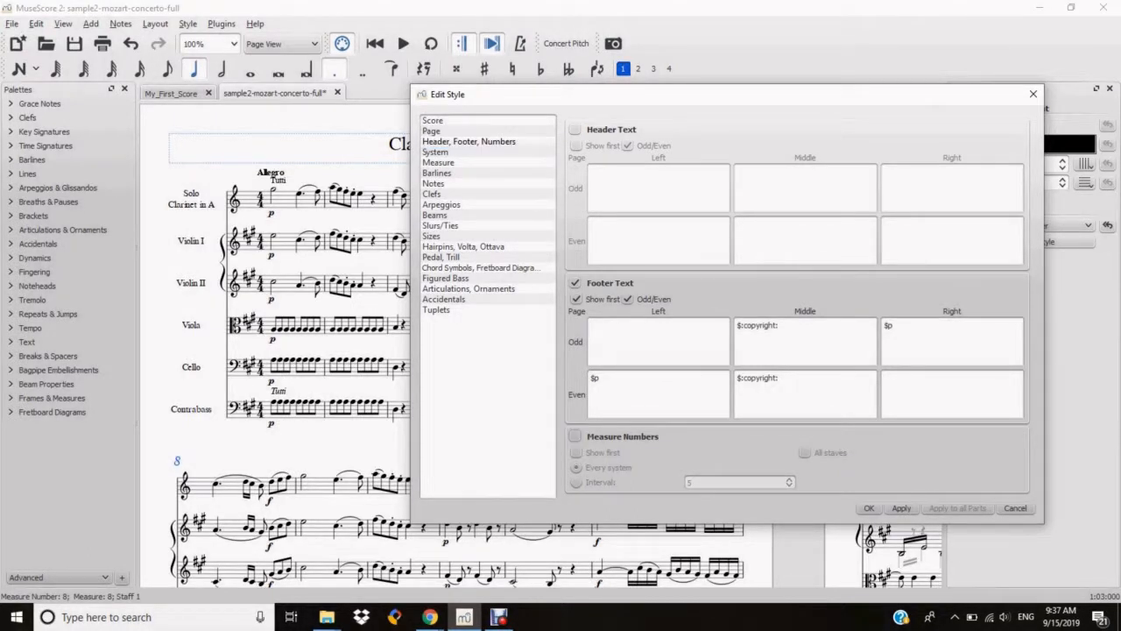
{"action": "left_click", "coordinate": [901, 508]}
- Re-enable measure numbers, include the first measure's number and apply the settings
{"action": "left_click", "coordinate": [575, 436]}
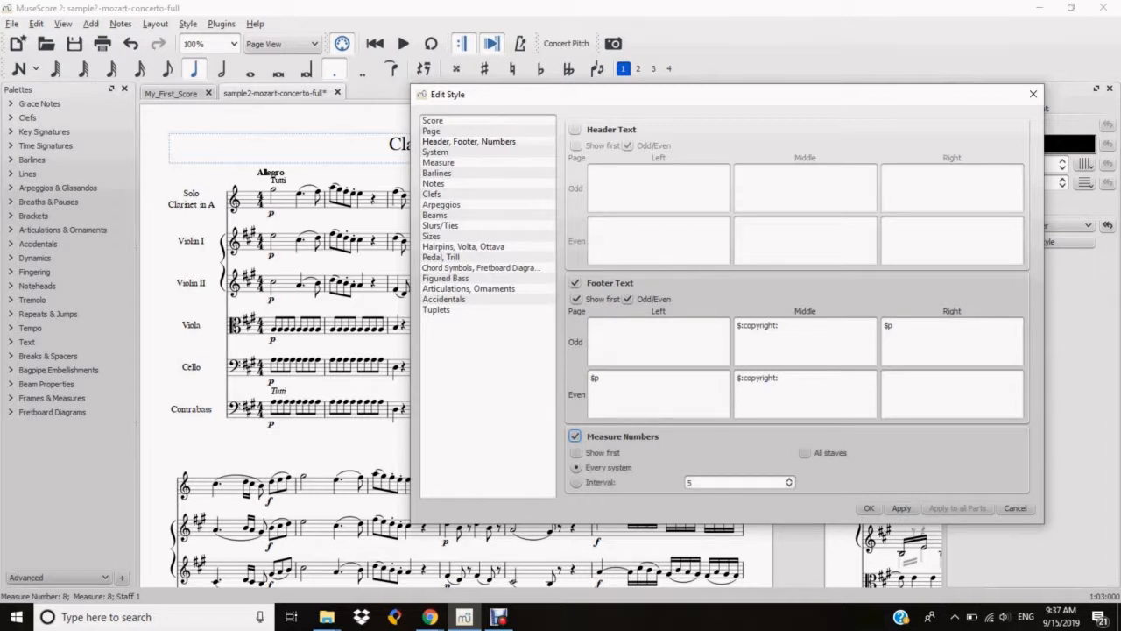
{"action": "left_click", "coordinate": [576, 452]}
{"action": "left_click", "coordinate": [902, 508]}
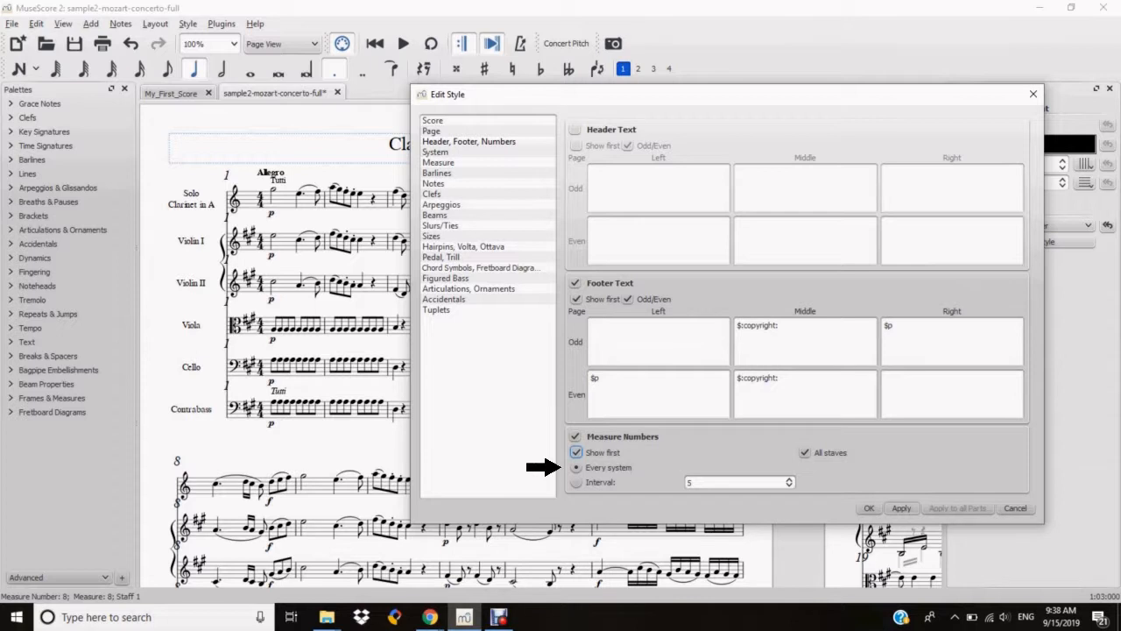
- Turn off Show first and All staves, number measures at an interval of 5 and apply
{"action": "left_click", "coordinate": [576, 453]}
{"action": "left_click", "coordinate": [805, 453]}
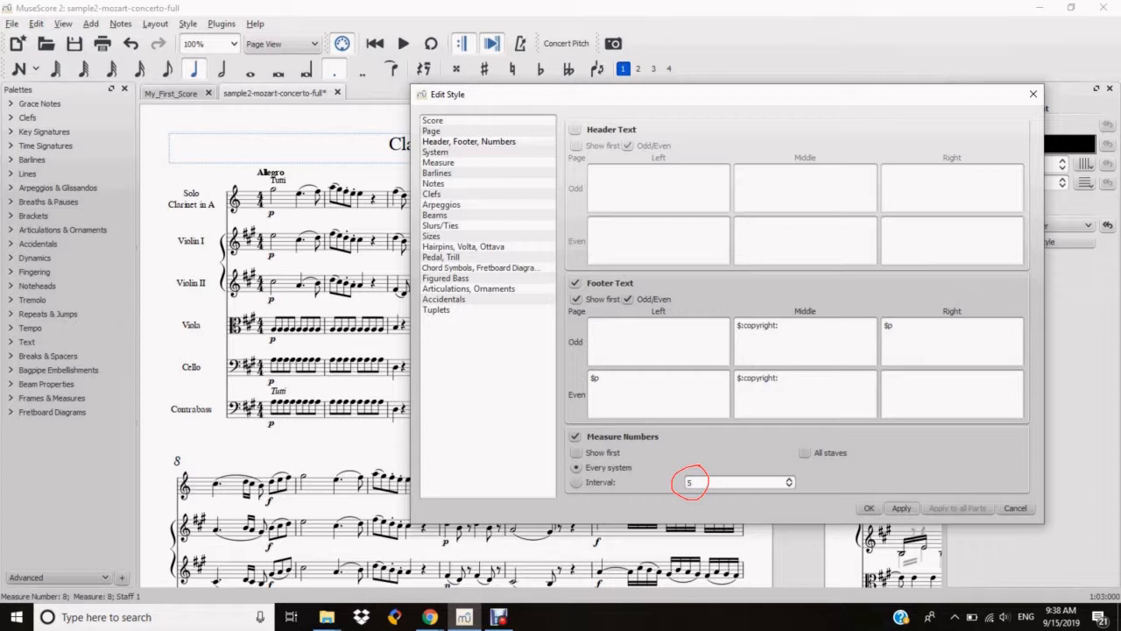
{"action": "left_click", "coordinate": [576, 482]}
{"action": "left_click", "coordinate": [901, 508]}
{"action": "left_click_drag", "start_coordinate": [744, 96], "coordinate": [953, 110]}
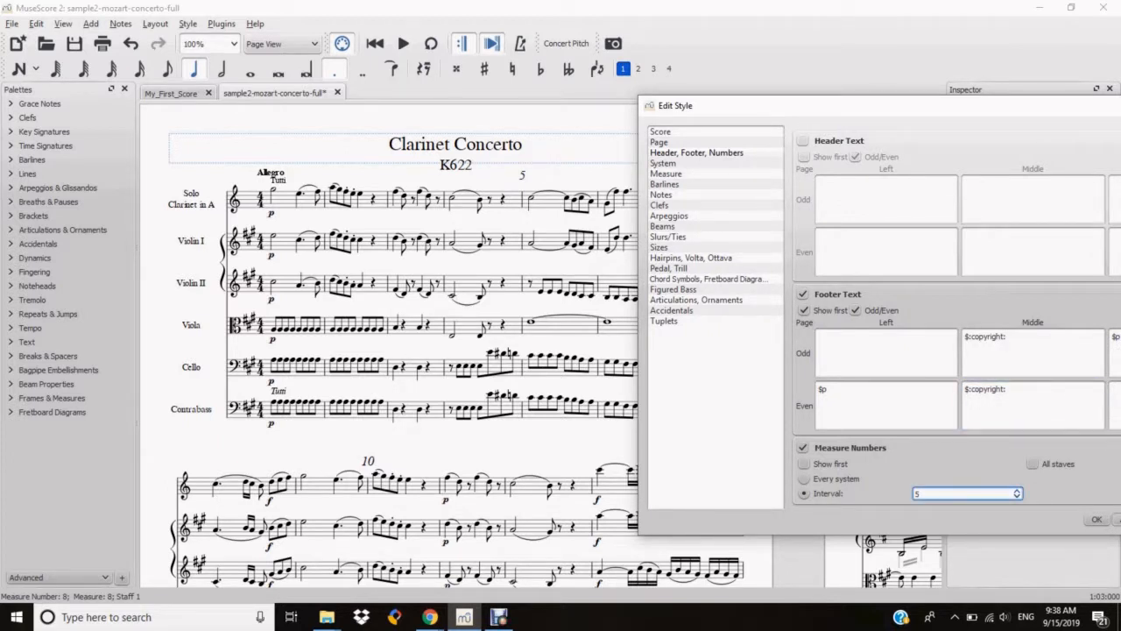
- Set the measure number interval to 10 and apply it to the score
{"action": "left_click", "coordinate": [1017, 496]}
{"action": "left_click", "coordinate": [1017, 497]}
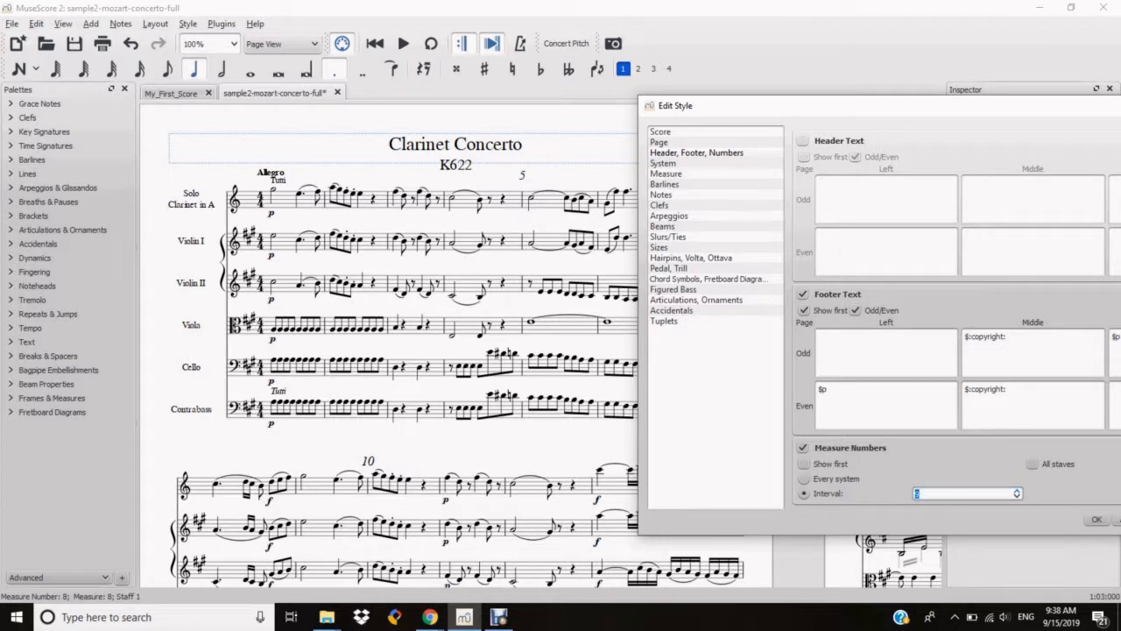
{"action": "left_click", "coordinate": [1017, 490]}
{"action": "left_click_drag", "start_coordinate": [965, 107], "coordinate": [916, 101]}
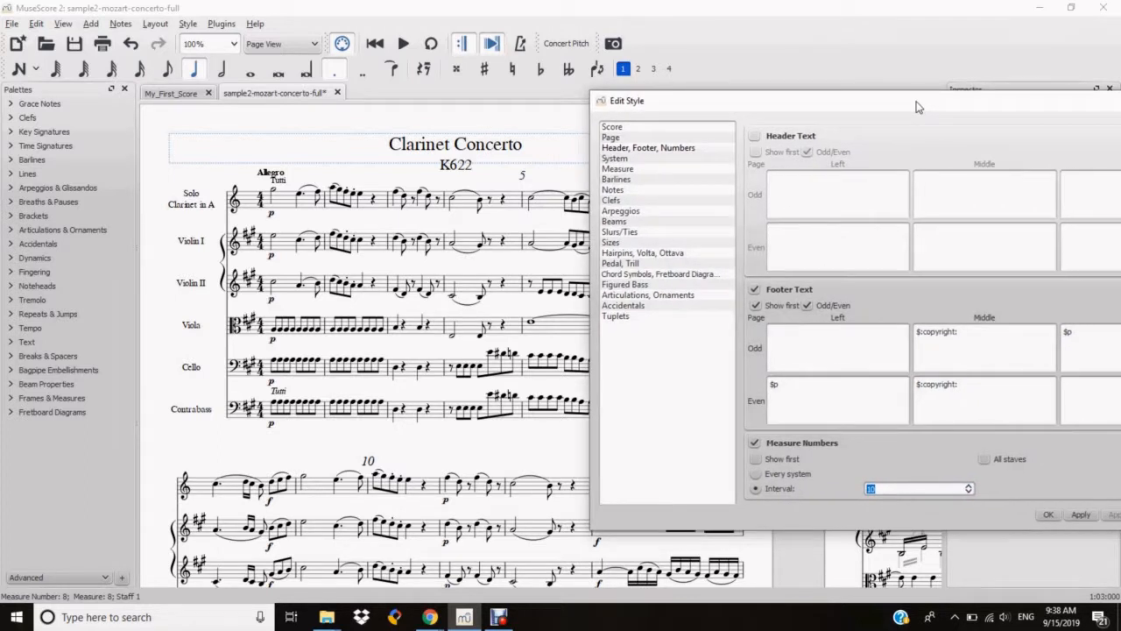
{"action": "left_click", "coordinate": [1081, 514]}
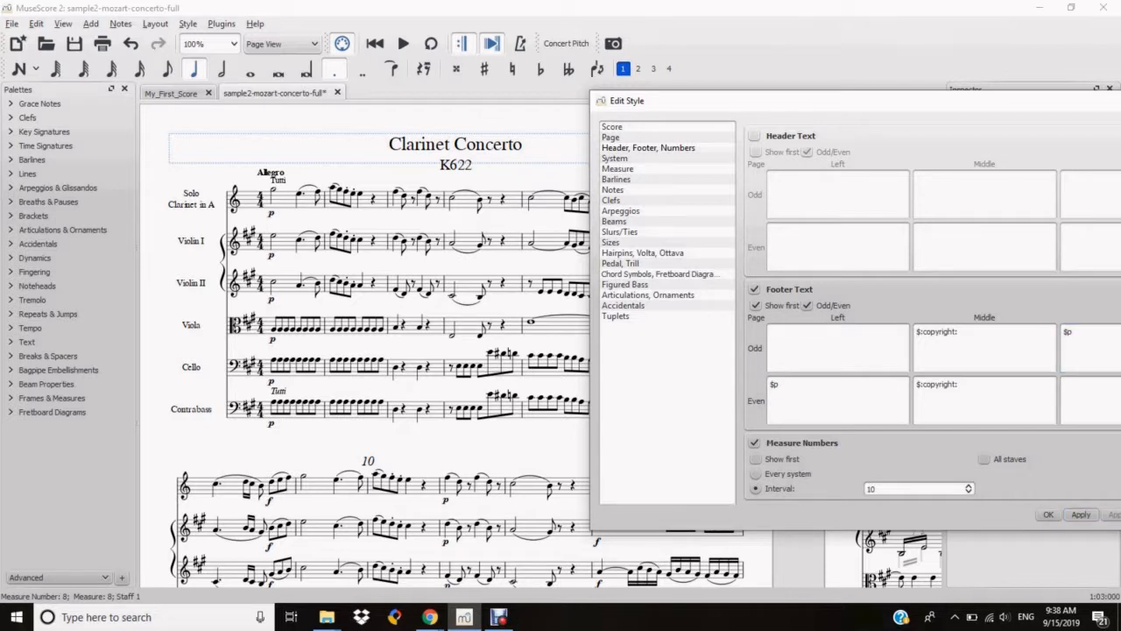
{"action": "left_click_drag", "start_coordinate": [666, 101], "coordinate": [552, 106]}
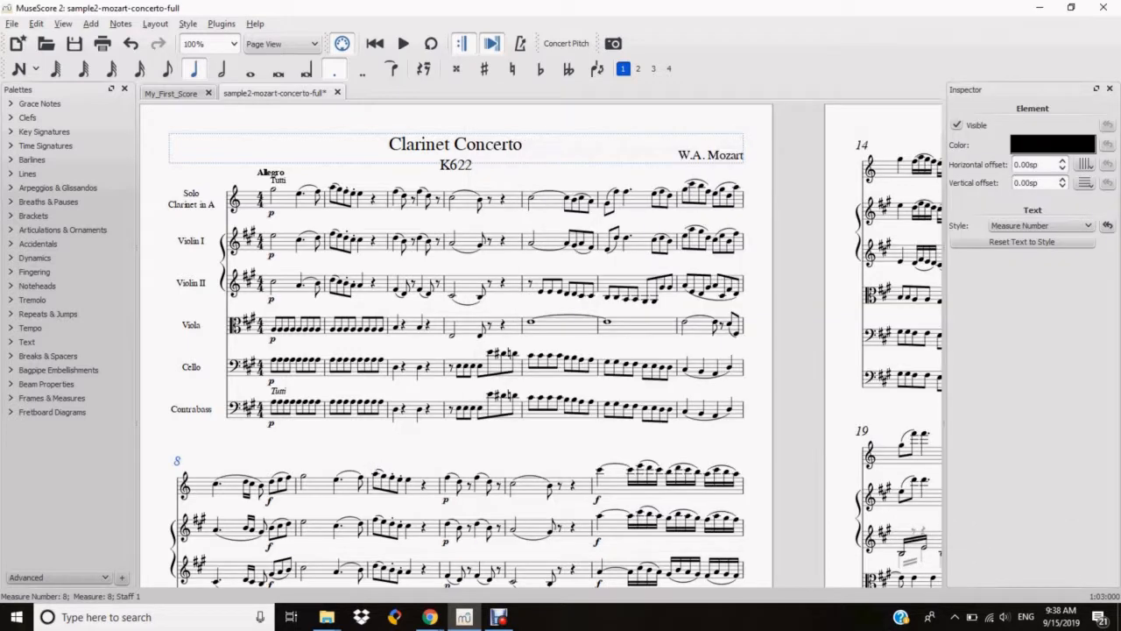
- Add a section break to measure 43, the last measure before the Adagio
{"action": "scroll", "coordinate": [540, 346], "scroll_direction": "right", "scroll_amount": 3}
{"action": "scroll", "coordinate": [541, 347], "scroll_direction": "right", "scroll_amount": 9}
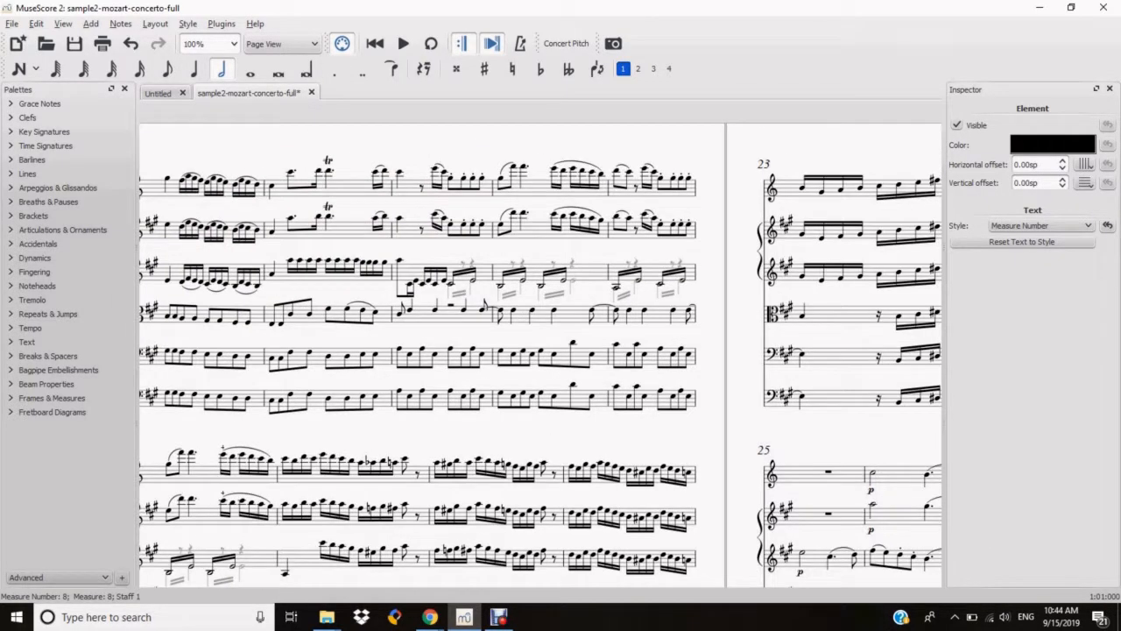
{"action": "scroll", "coordinate": [541, 351], "scroll_direction": "right", "scroll_amount": 14}
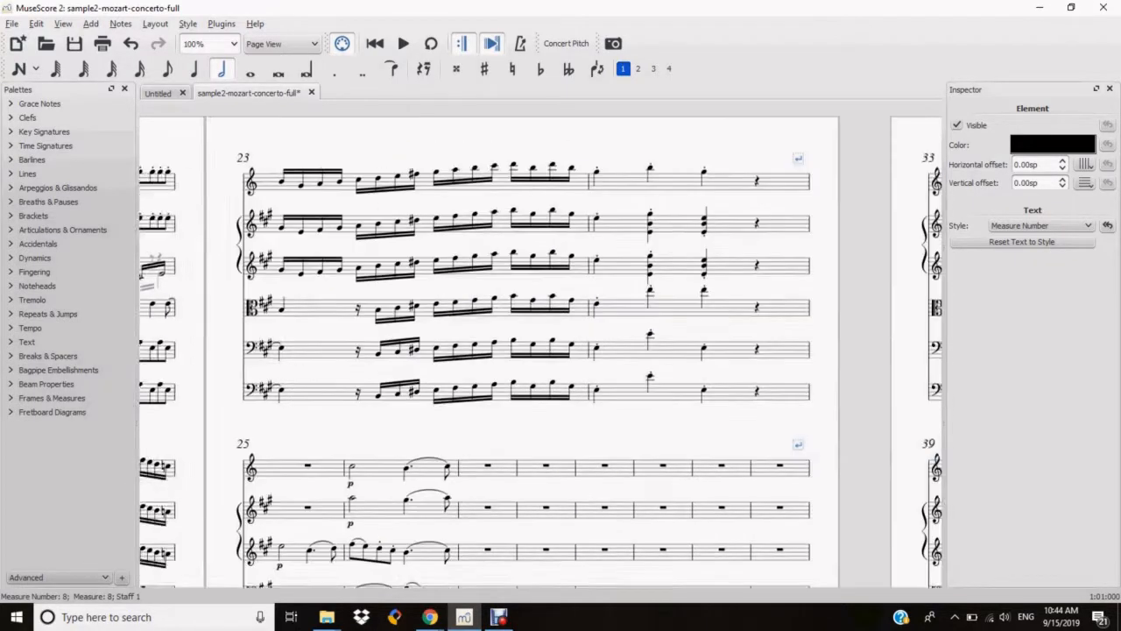
{"action": "scroll", "coordinate": [541, 351], "scroll_direction": "right", "scroll_amount": 12}
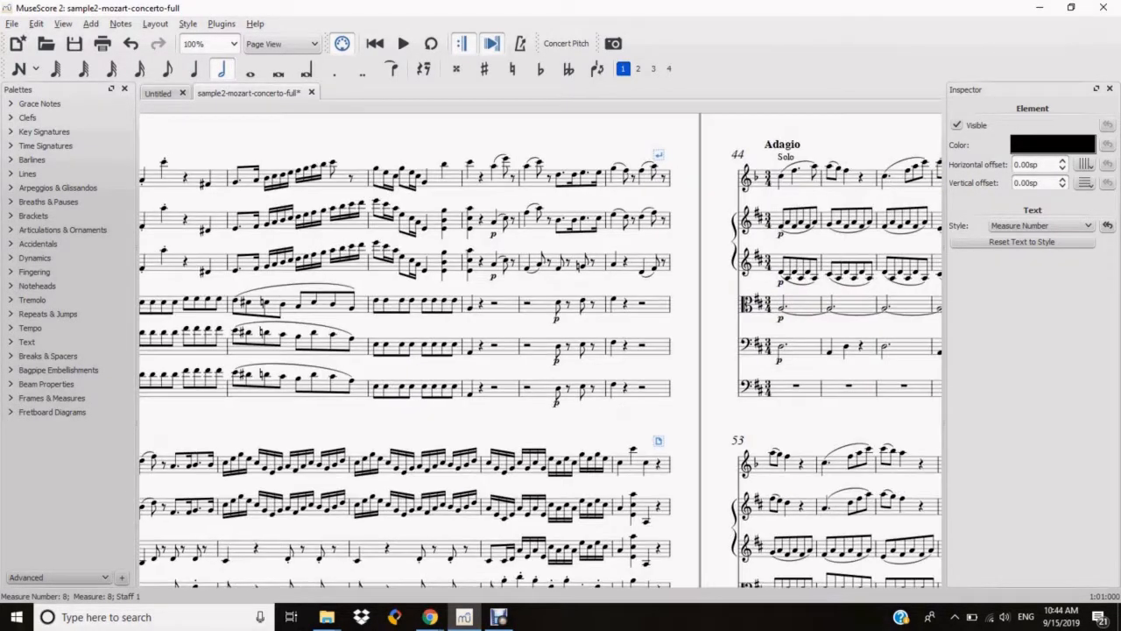
{"action": "left_click_drag", "start_coordinate": [540, 350], "coordinate": [537, 357]}
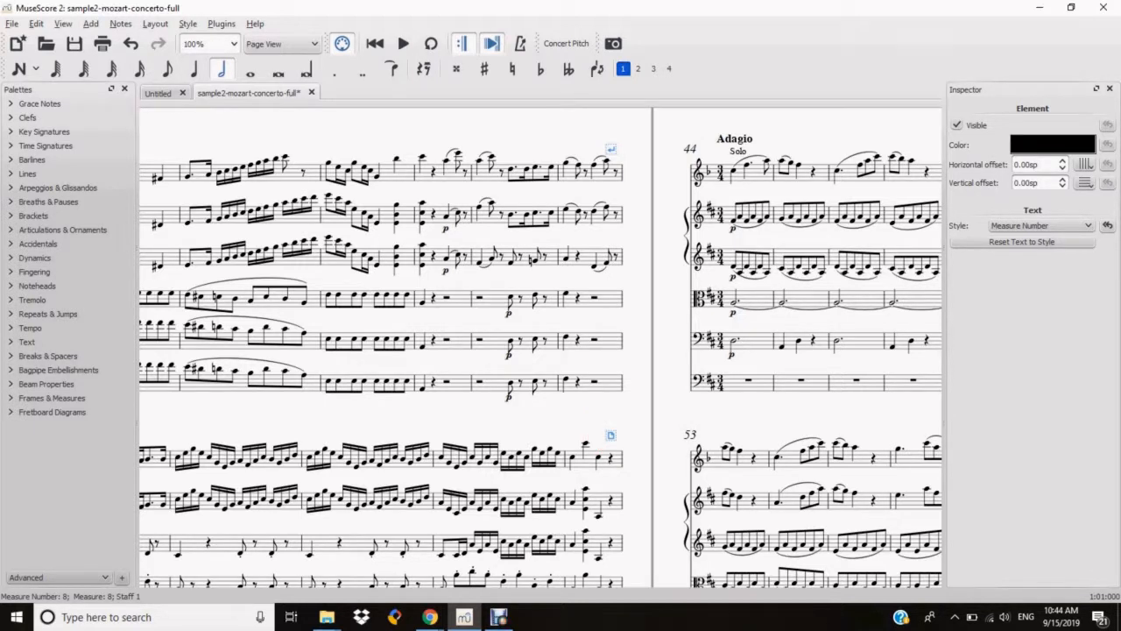
{"action": "left_click", "coordinate": [592, 458]}
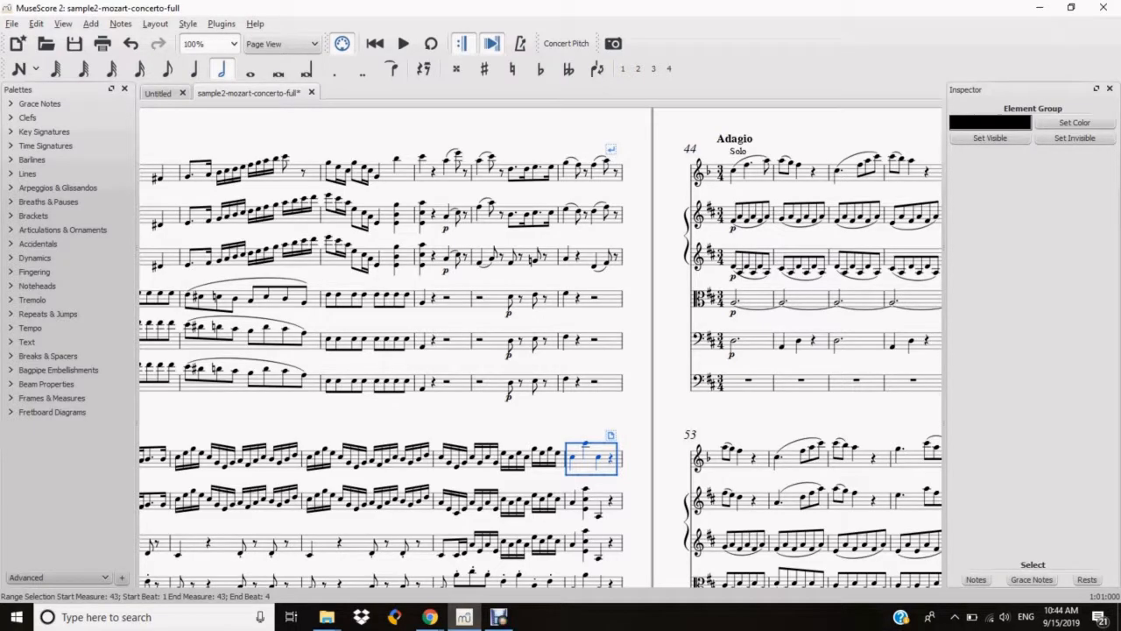
{"action": "left_click", "coordinate": [11, 356]}
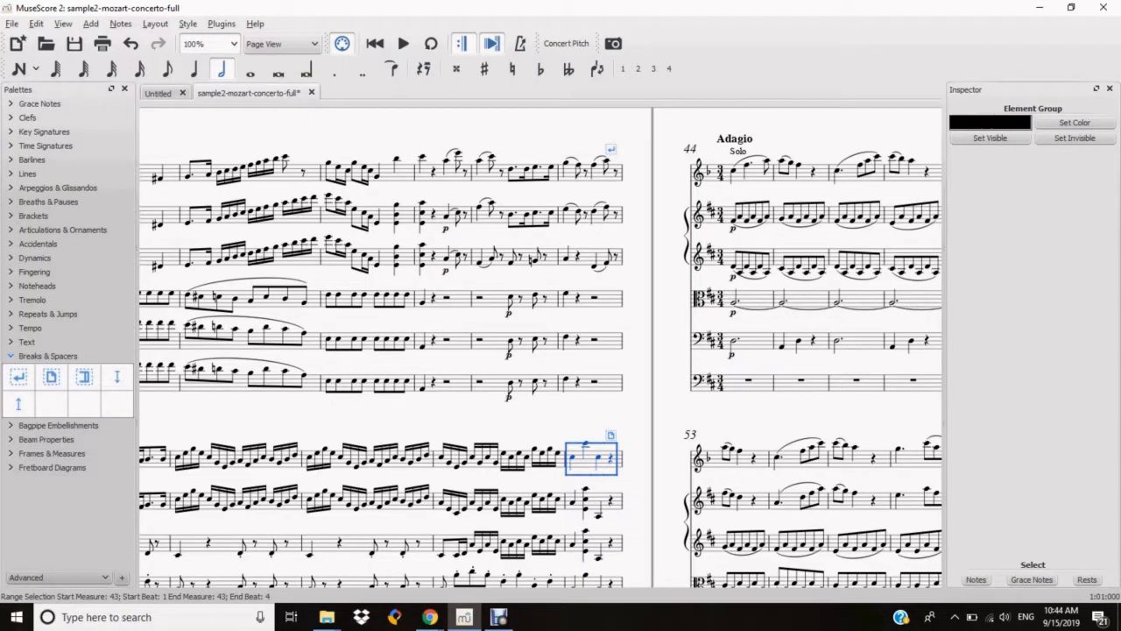
{"action": "double_click", "coordinate": [85, 377]}
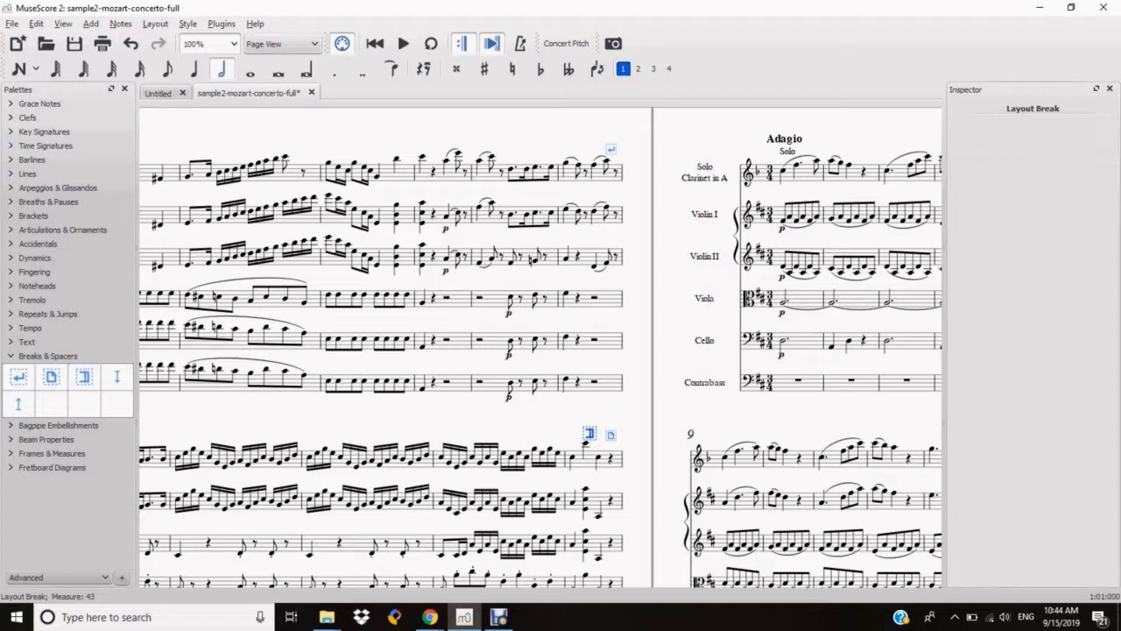
- Save the Mozart concerto score and close it
{"action": "left_click", "coordinate": [75, 43]}
{"action": "left_click", "coordinate": [12, 24]}
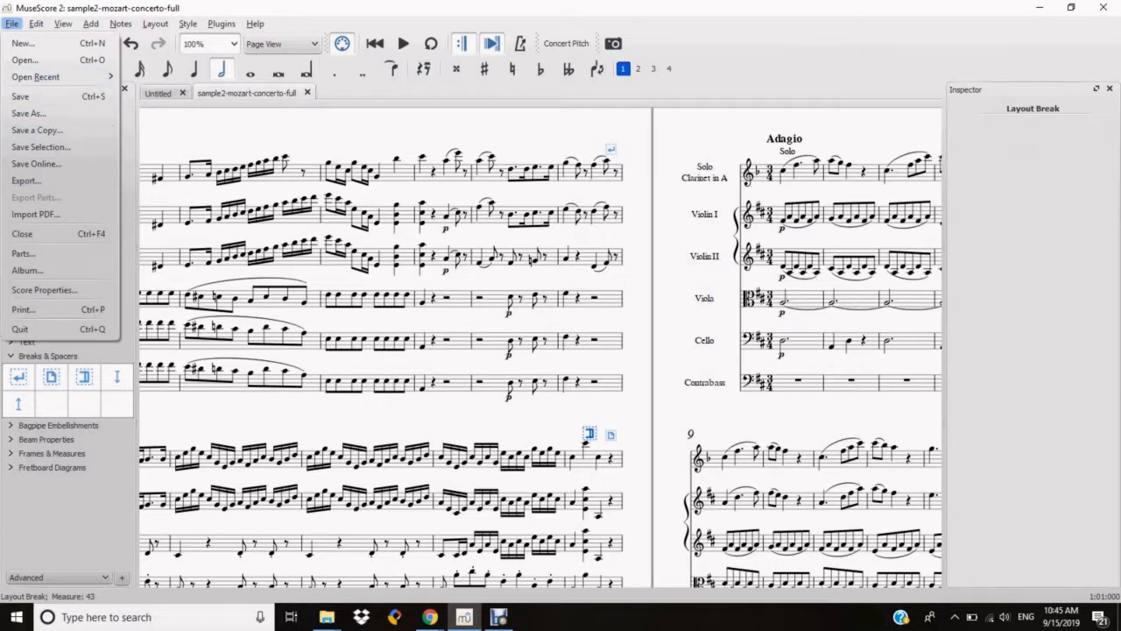
{"action": "left_click", "coordinate": [27, 234]}
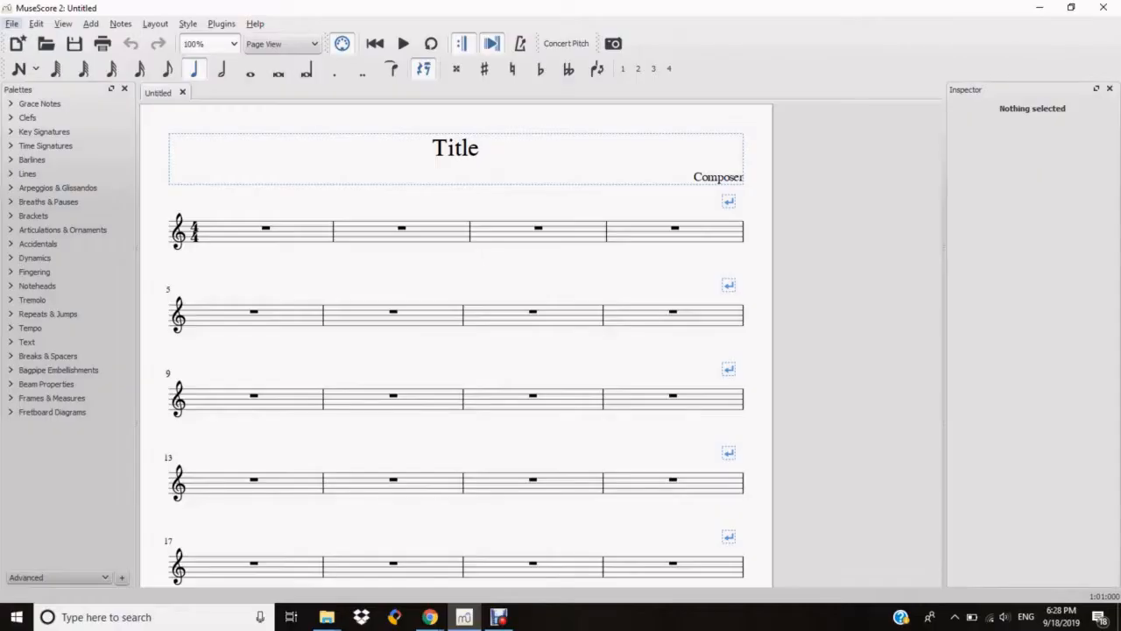
- Open the recent scores sample4-waltz and sample5-christmas-oratoria-aria
{"action": "left_click", "coordinate": [12, 24]}
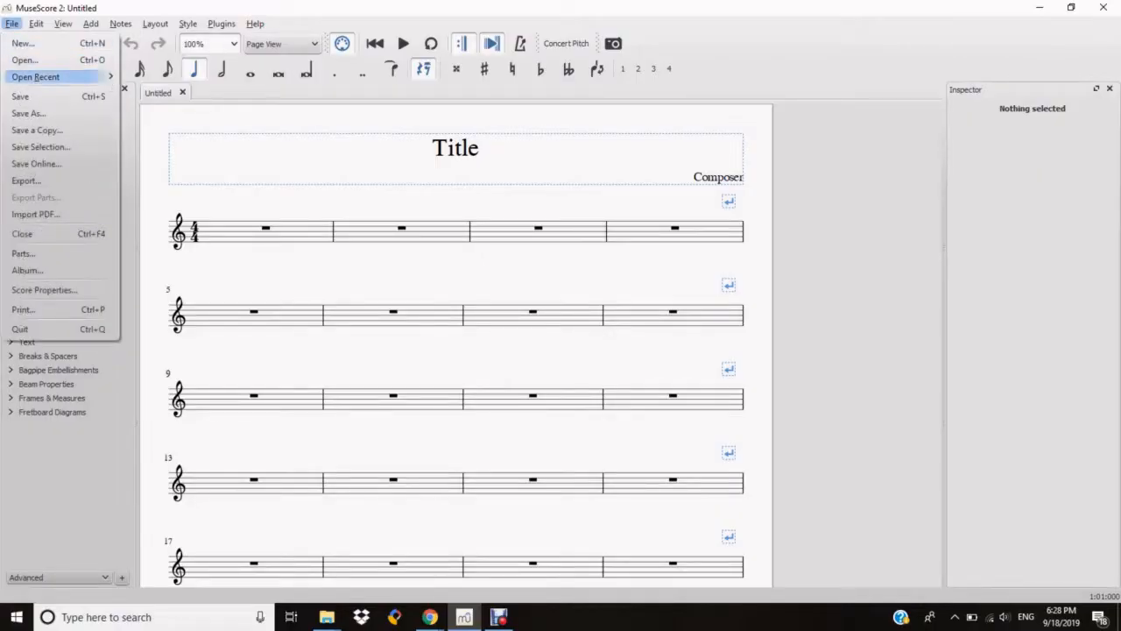
{"action": "mouse_move", "coordinate": [35, 77]}
{"action": "left_click", "coordinate": [162, 96]}
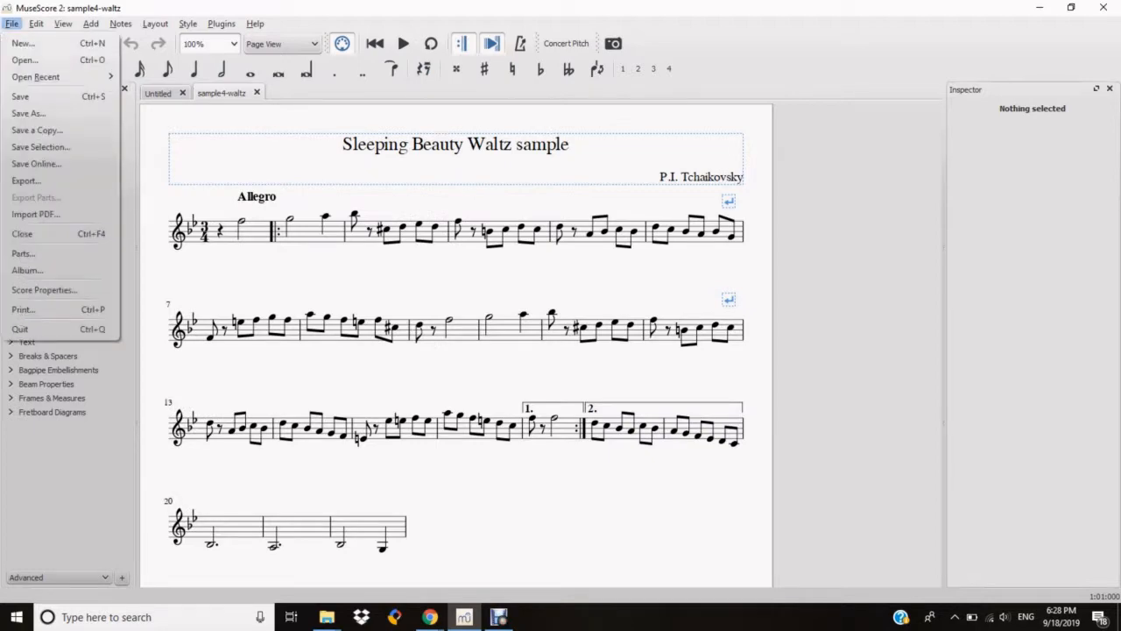
{"action": "mouse_move", "coordinate": [35, 76]}
{"action": "left_click", "coordinate": [193, 80]}
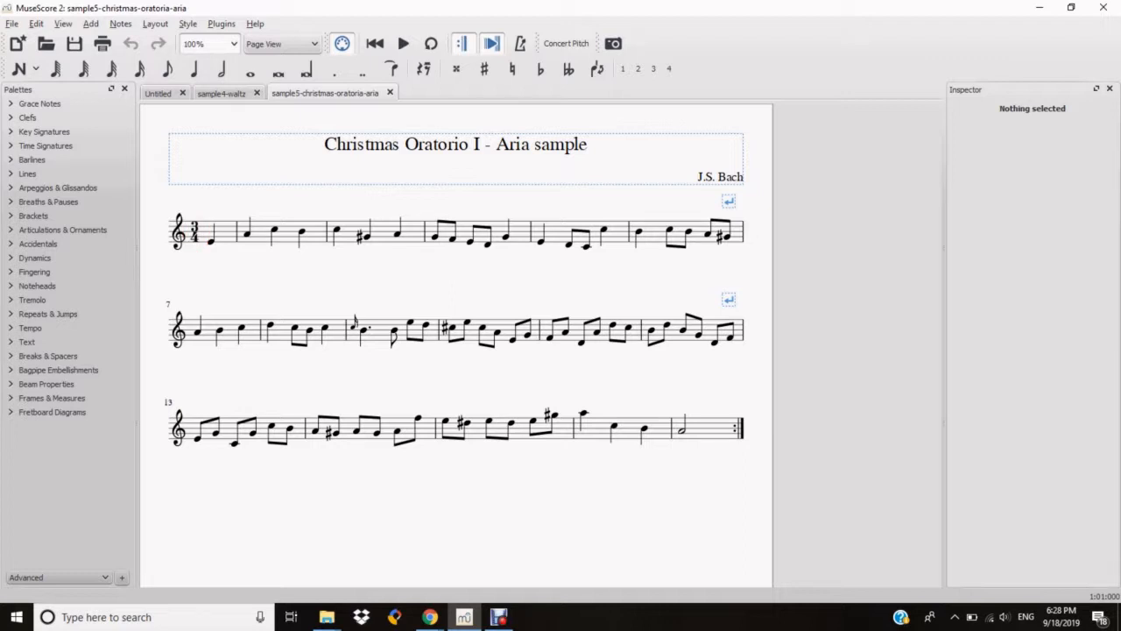
- Exclude measure 1, the pickup measure, from the measure count in its measure properties and apply the change
{"action": "right_click", "coordinate": [228, 239]}
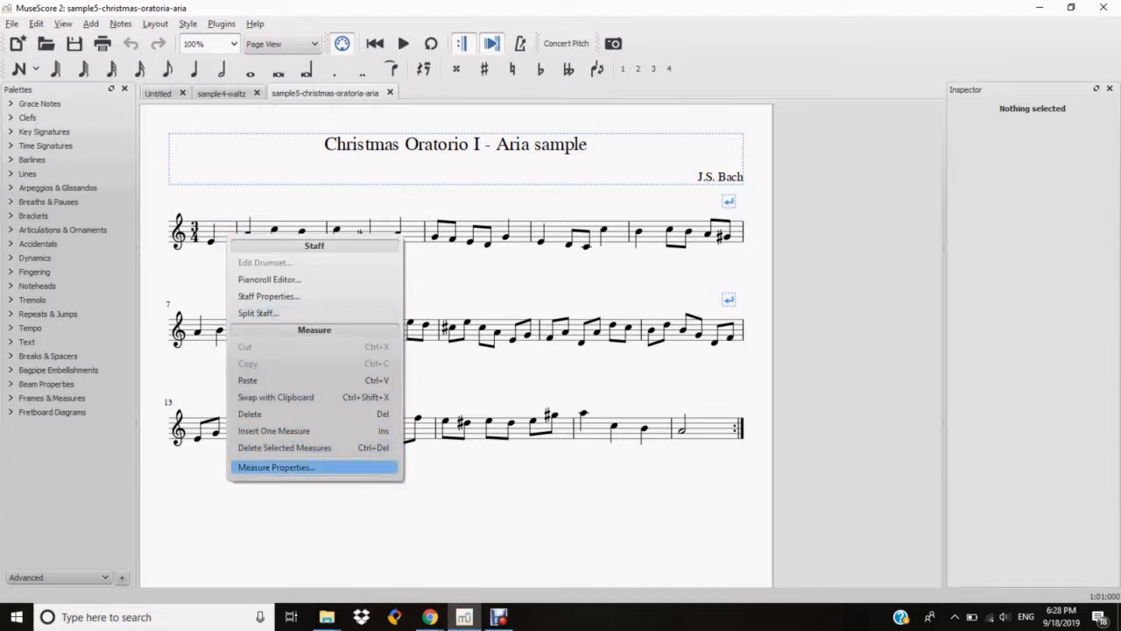
{"action": "left_click", "coordinate": [276, 467]}
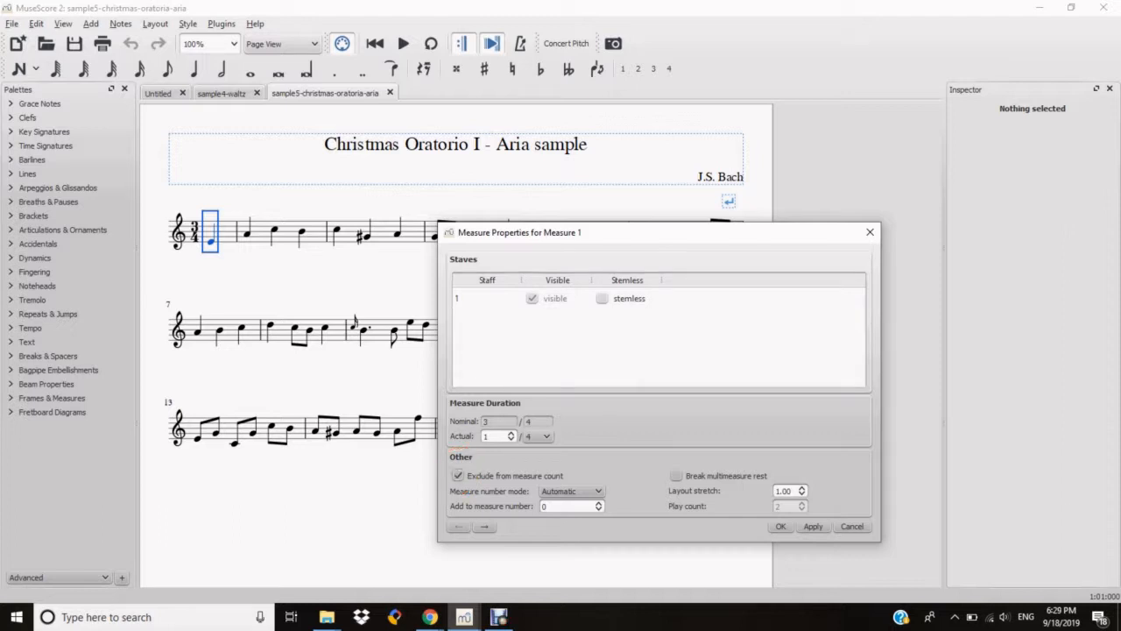
{"action": "left_click", "coordinate": [813, 527]}
- Replace measure 1's exclusion from the count with a measure number offset of -1 and set its measure number mode to Always Hide
{"action": "left_click", "coordinate": [568, 506]}
{"action": "key", "text": "BackSpace"}
{"action": "type", "text": "-1"}
{"action": "key", "text": "space"}
{"action": "left_click", "coordinate": [572, 492]}
{"action": "key", "text": "Down"}
{"action": "key", "text": "Down"}
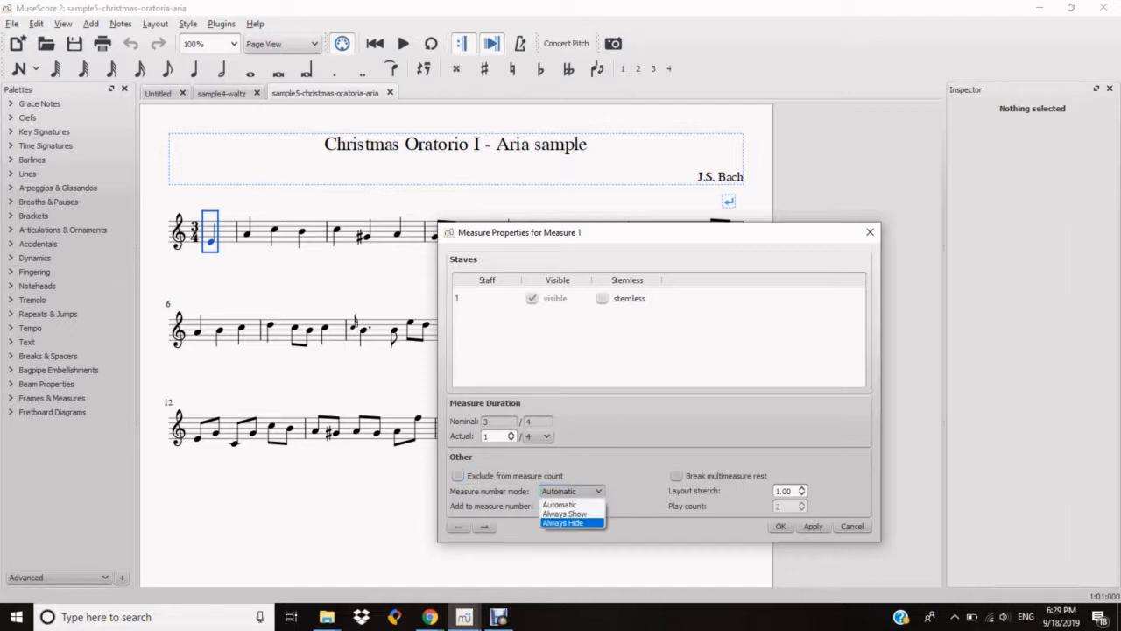
{"action": "key", "text": "Return"}
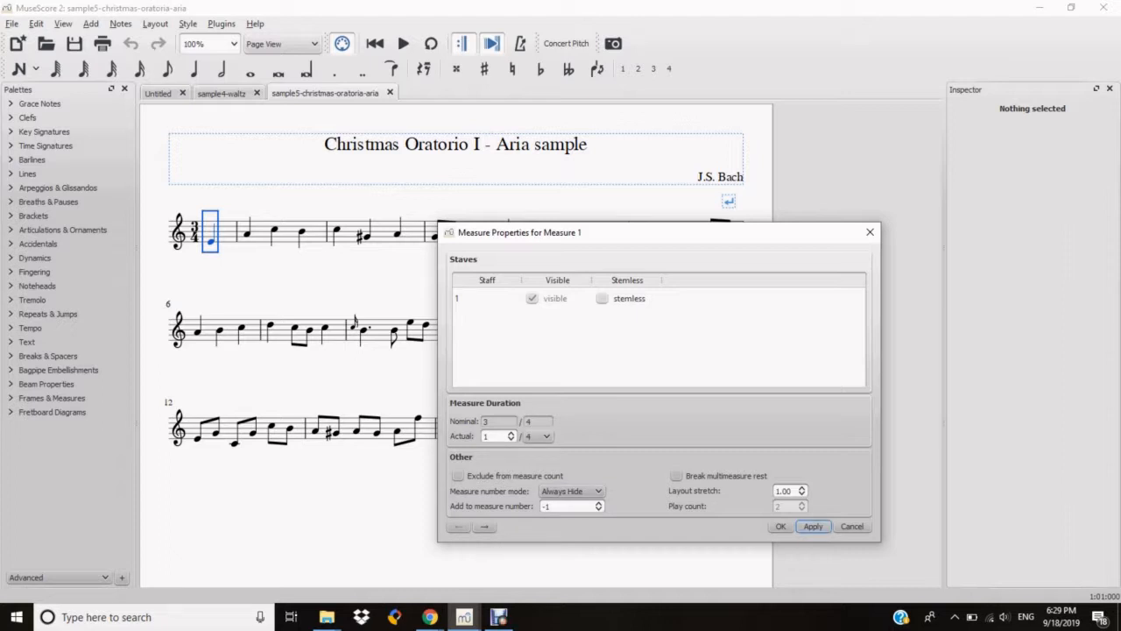
{"action": "key", "text": "Return"}
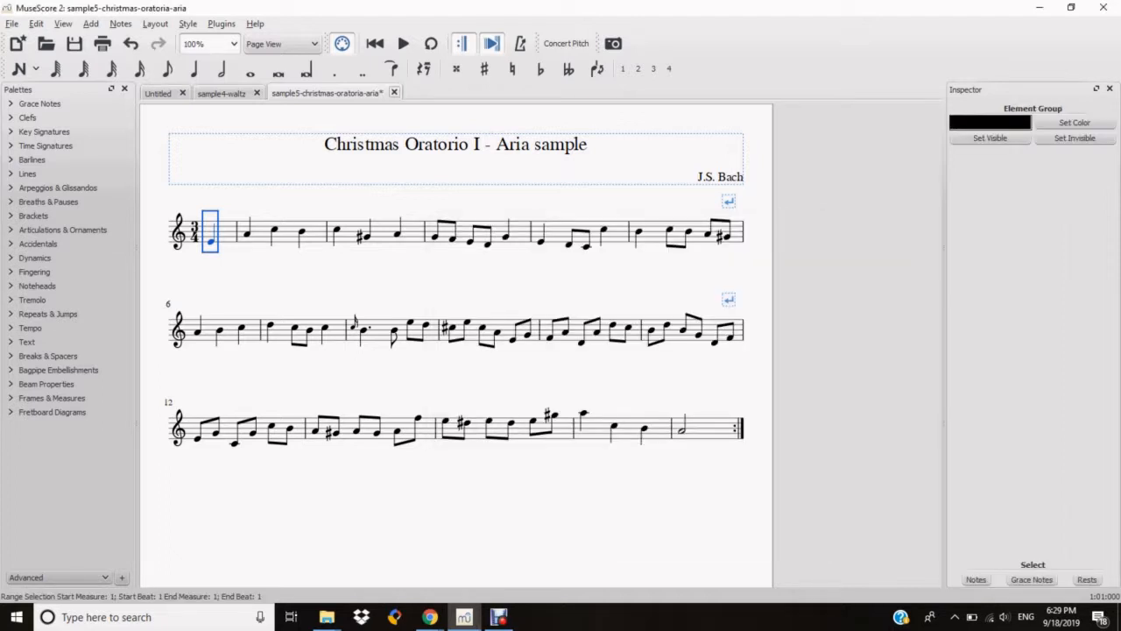
- Save the Christmas Oratorio aria score and close it
{"action": "left_click", "coordinate": [395, 92]}
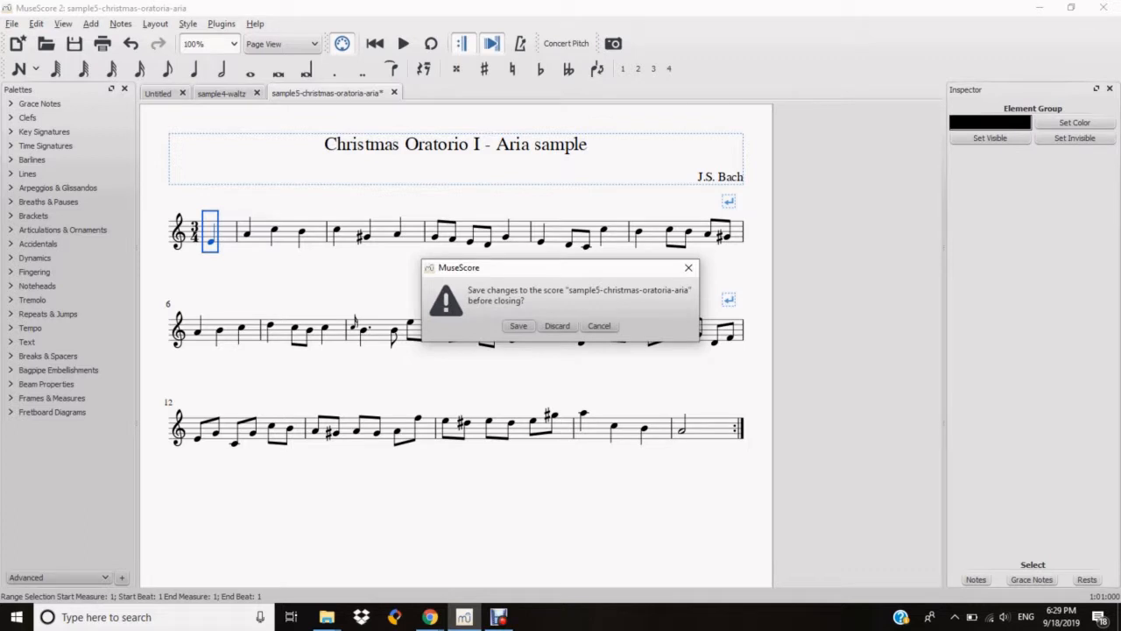
{"action": "key", "text": "Return"}
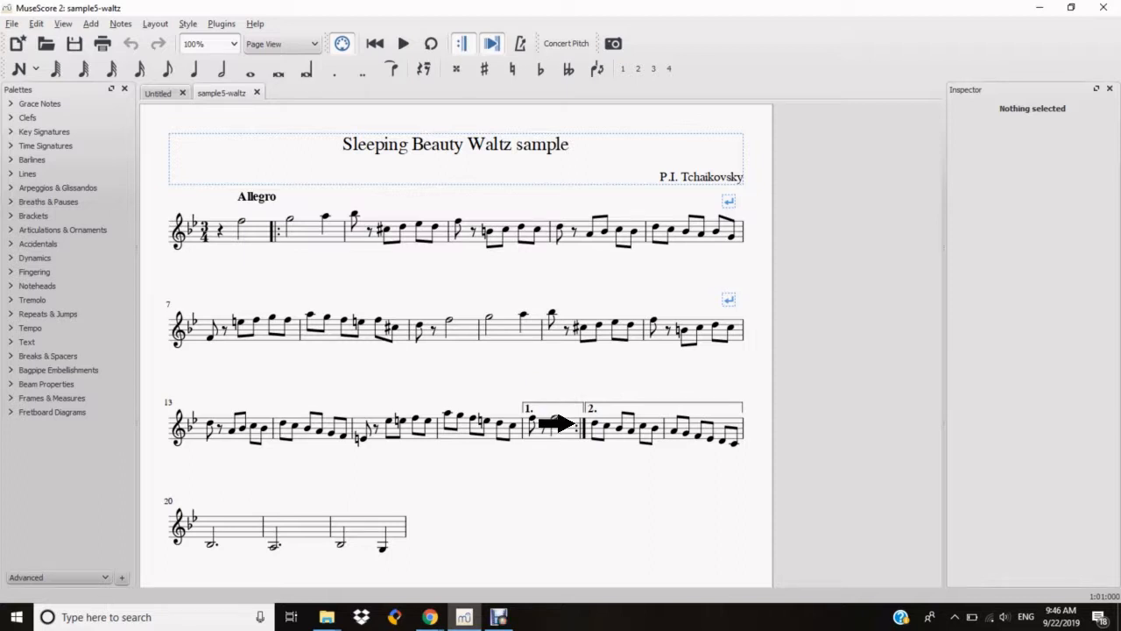
- Set measure 18, the first measure of the second ending, to add -1 to its measure number and use Always Show mode
{"action": "right_click", "coordinate": [612, 433]}
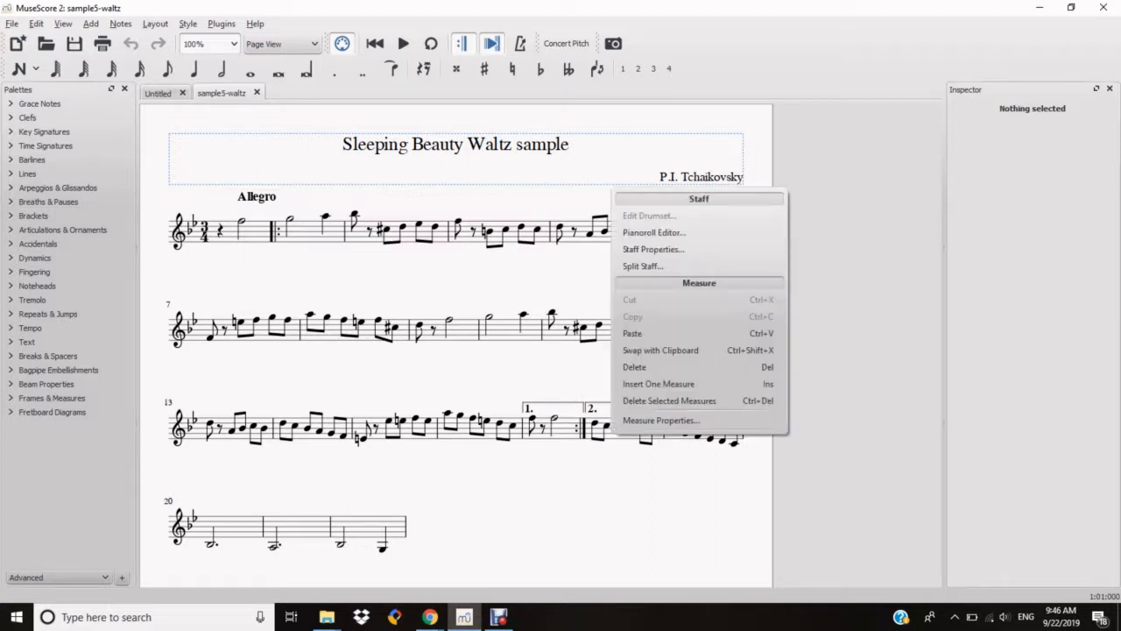
{"action": "left_click", "coordinate": [661, 420]}
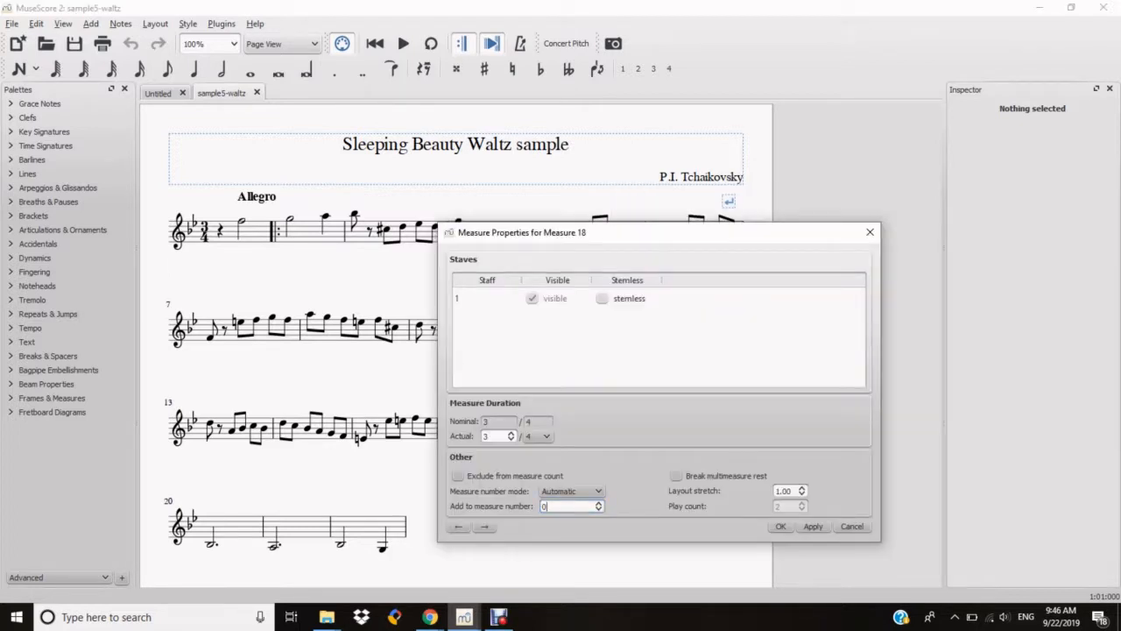
{"action": "double_click", "coordinate": [544, 505]}
{"action": "type", "text": "-1"}
{"action": "left_click", "coordinate": [573, 491]}
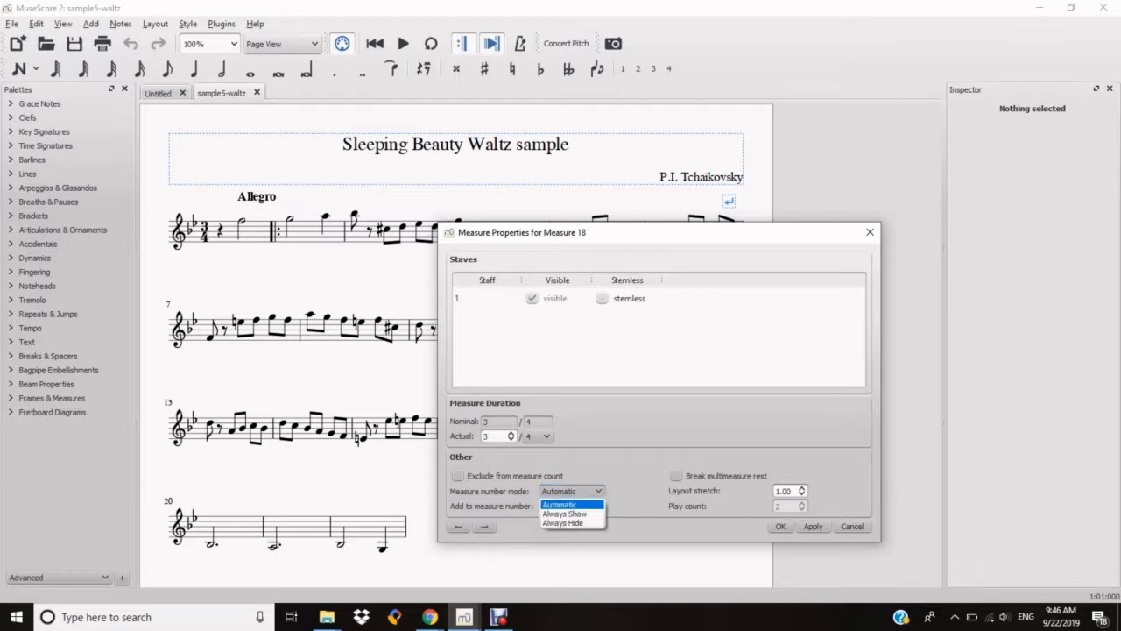
{"action": "left_click", "coordinate": [565, 514]}
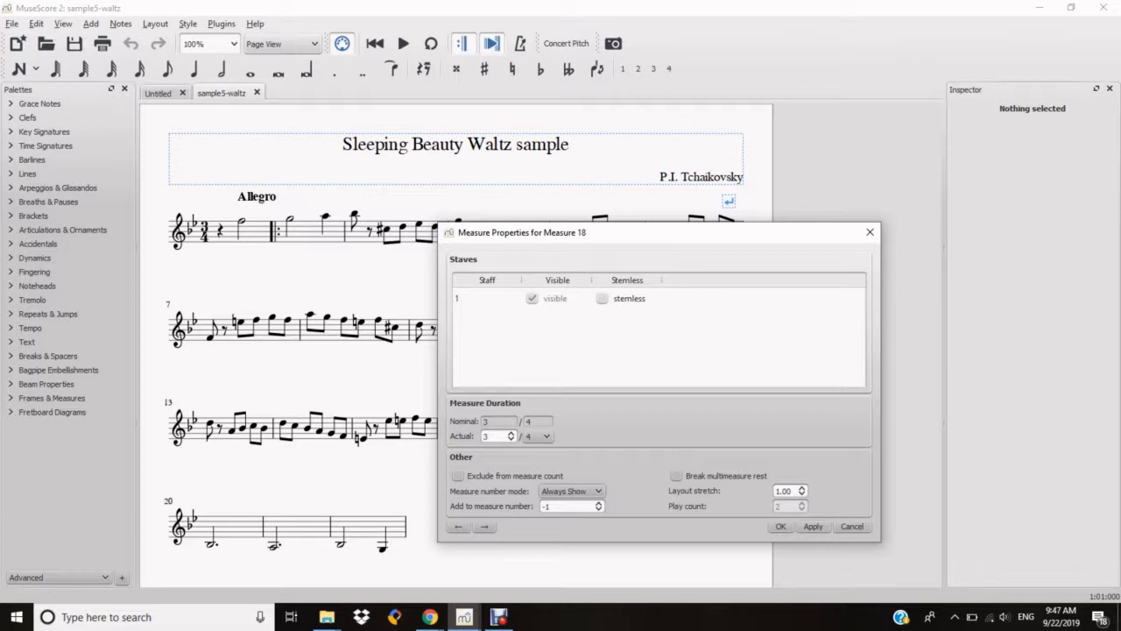
{"action": "left_click", "coordinate": [781, 527]}
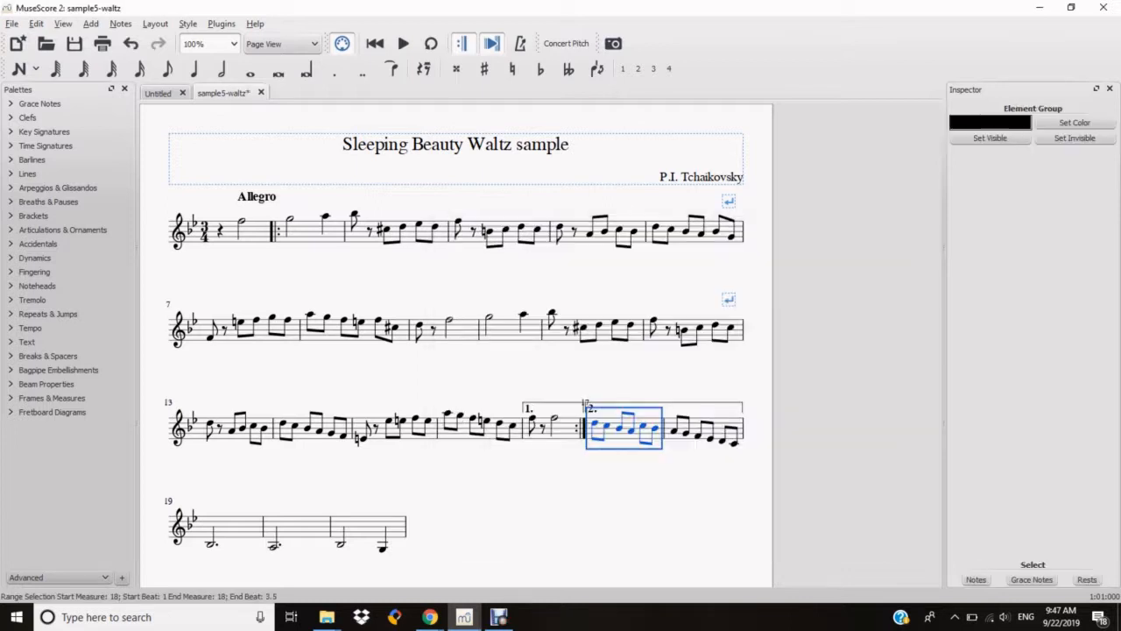
- Move the second ending's measure number above the volta bracket, to a vertical offset of about -1.9 sp, and save and close the waltz score
{"action": "left_click", "coordinate": [585, 403]}
{"action": "left_click_drag", "start_coordinate": [585, 404], "coordinate": [586, 392]}
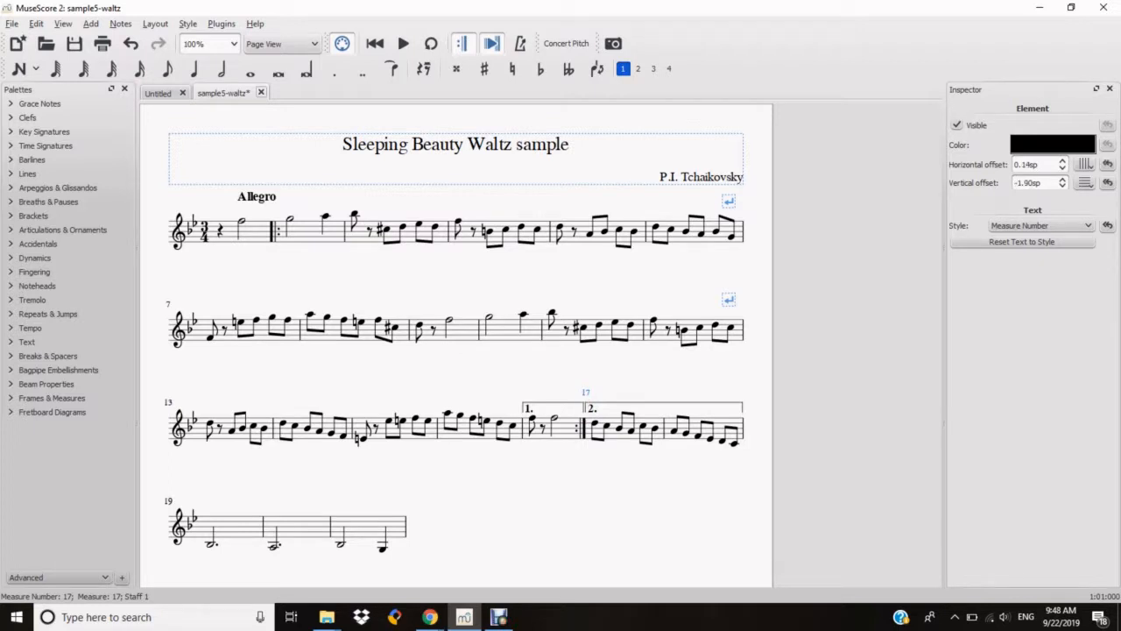
{"action": "left_click", "coordinate": [261, 92]}
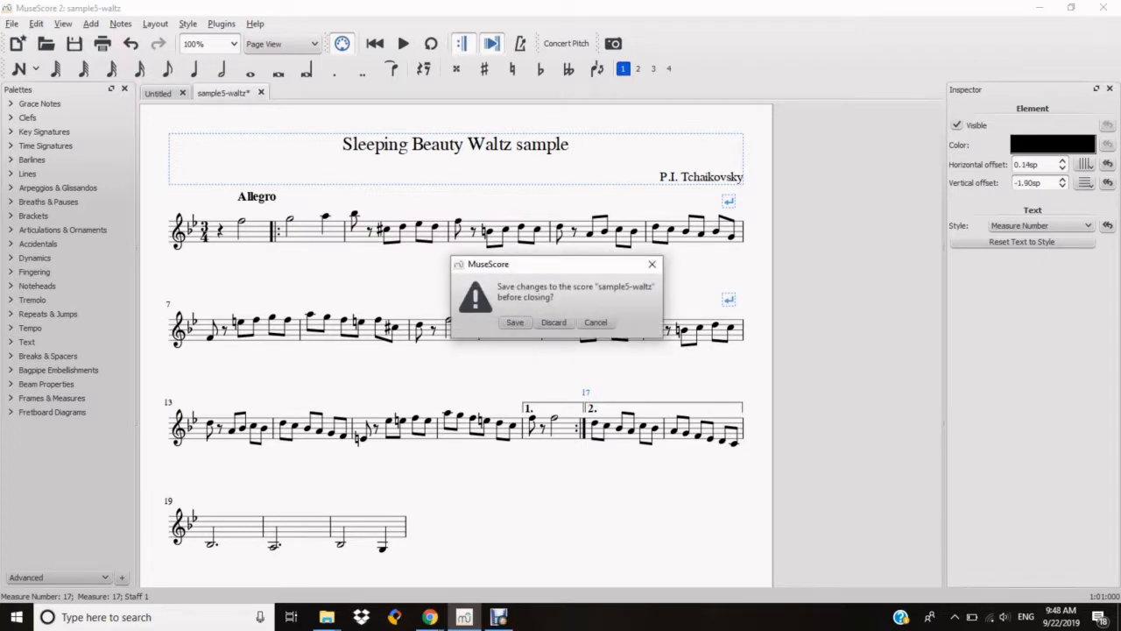
{"action": "left_click", "coordinate": [515, 322]}
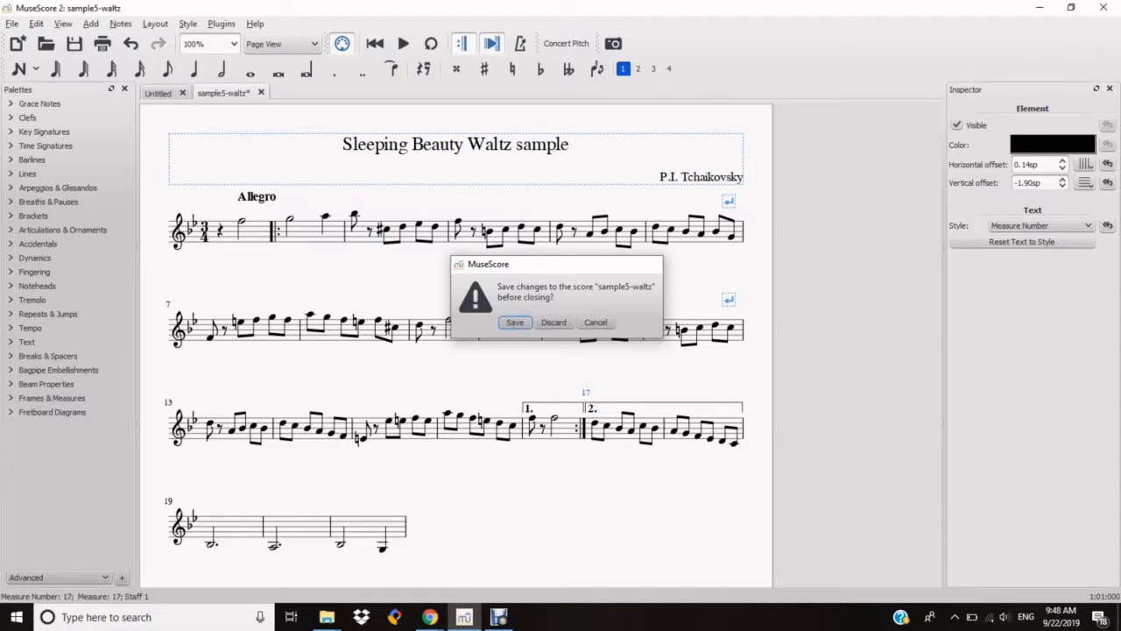
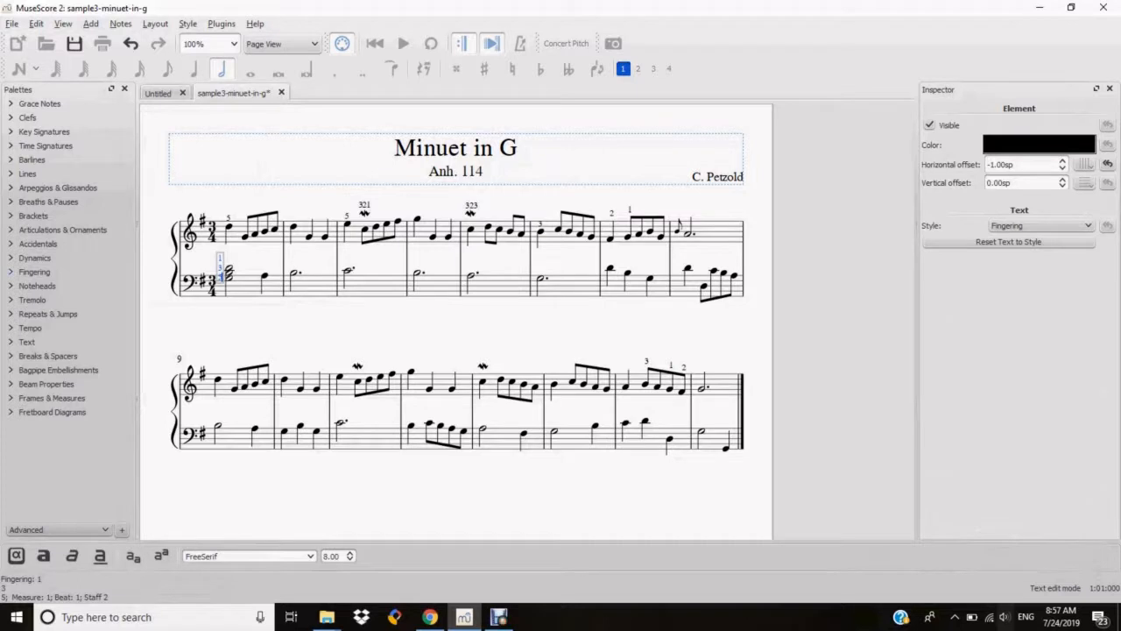
- Add bass staff fingerings: 3 on measure 1's last note, 2 on measure 2's note and 1 on measure 3's note
{"action": "left_click", "coordinate": [34, 271]}
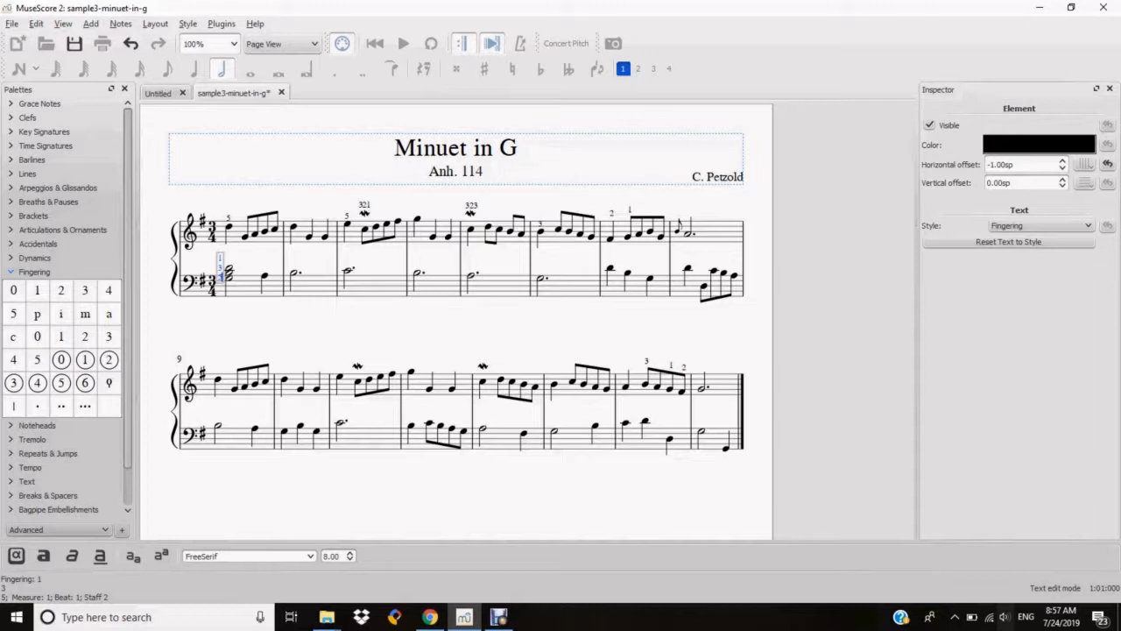
{"action": "left_click_drag", "start_coordinate": [85, 290], "coordinate": [265, 278]}
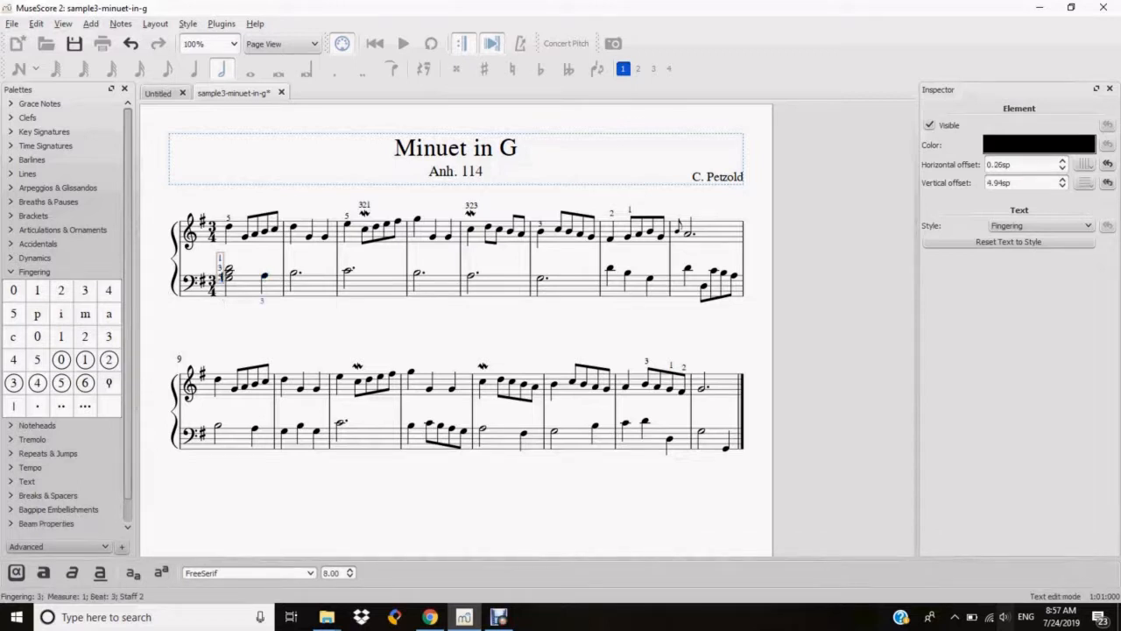
{"action": "key", "text": "Escape"}
{"action": "left_click", "coordinate": [293, 272]}
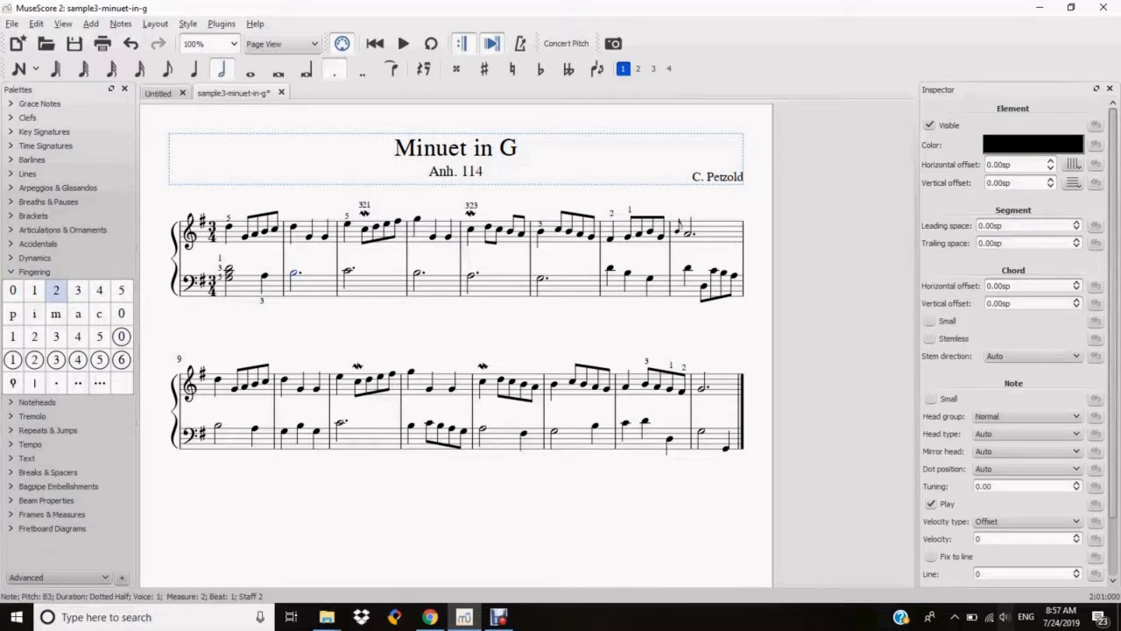
{"action": "double_click", "coordinate": [56, 290]}
{"action": "left_click", "coordinate": [347, 271]}
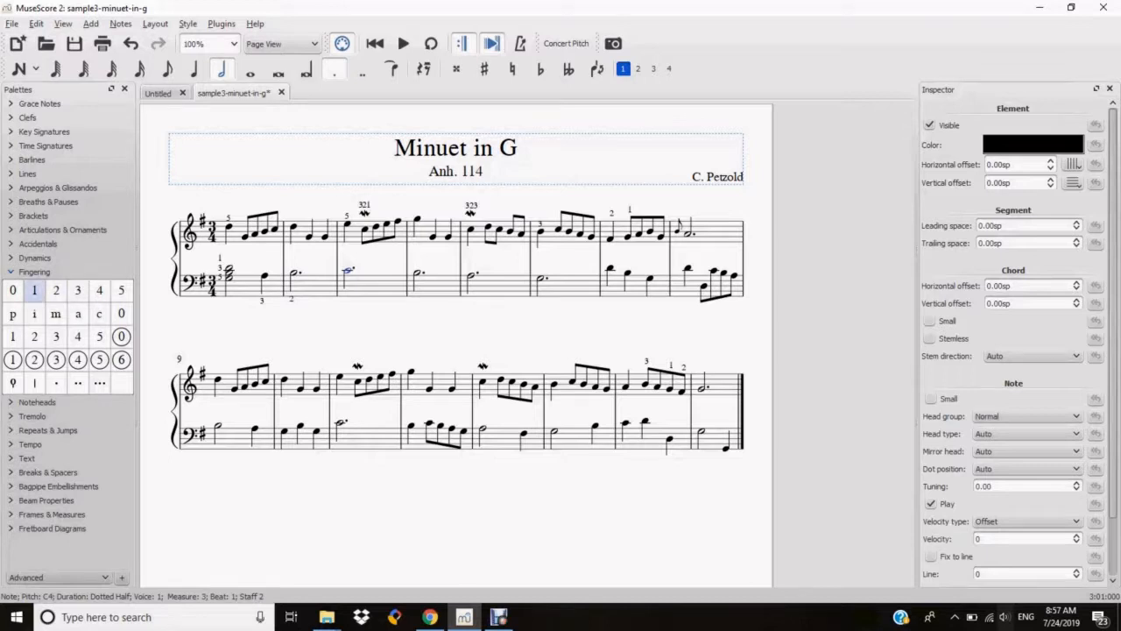
{"action": "double_click", "coordinate": [35, 290]}
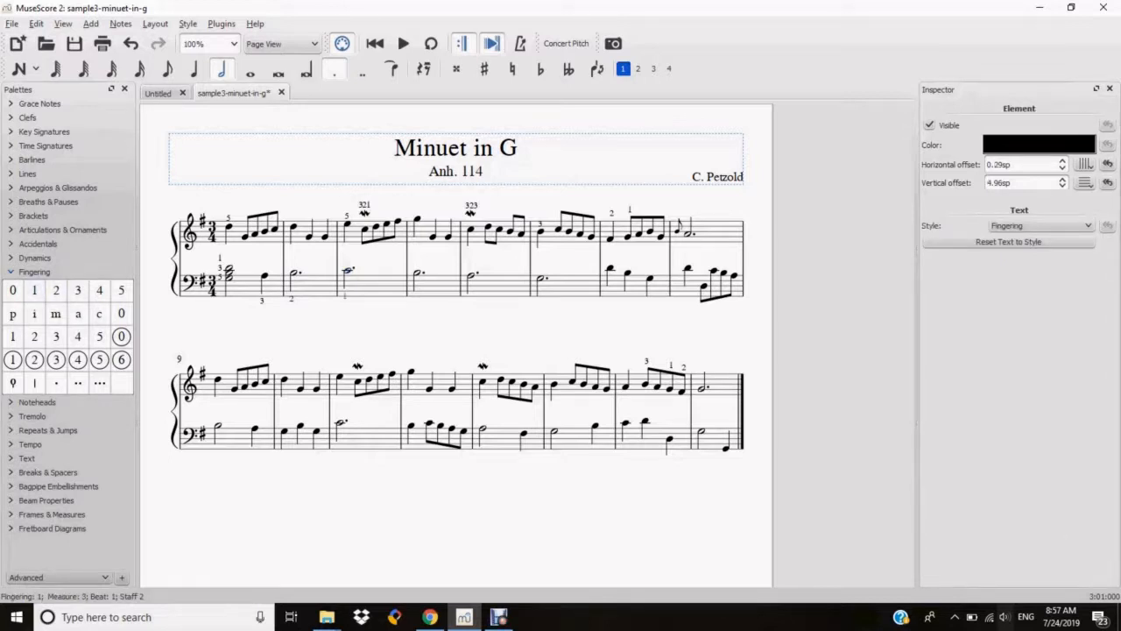
- Lower the opening bass chord's fingering to a vertical offset of about 1.1 sp and set the Fingering text style's size to 12
{"action": "left_click", "coordinate": [220, 268]}
{"action": "left_click_drag", "start_coordinate": [220, 267], "coordinate": [220, 273]}
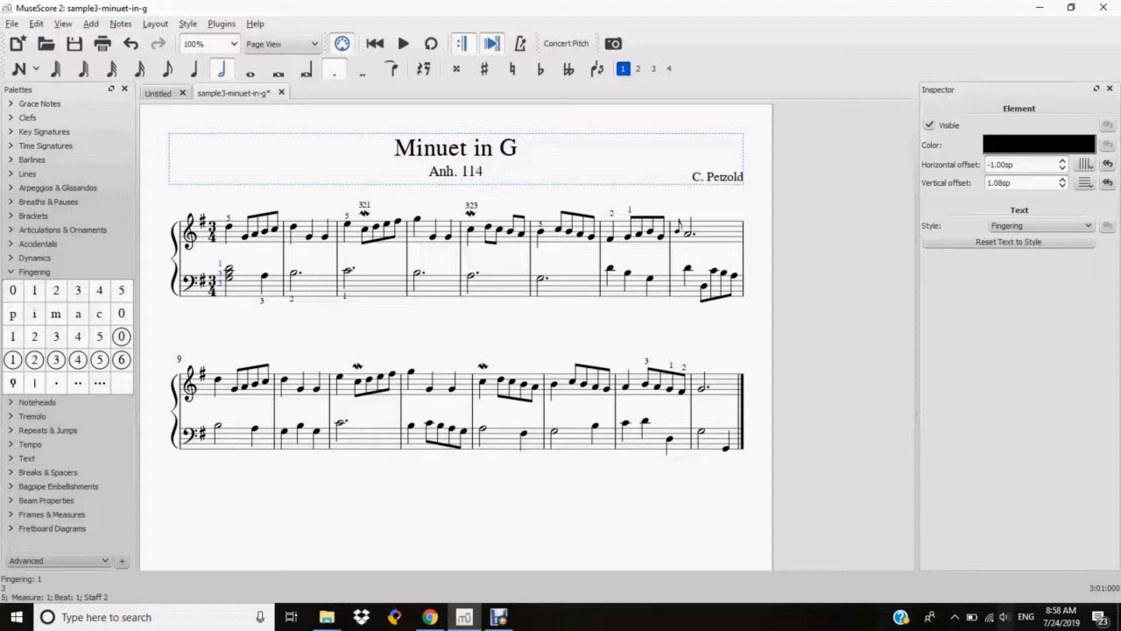
{"action": "right_click", "coordinate": [219, 272]}
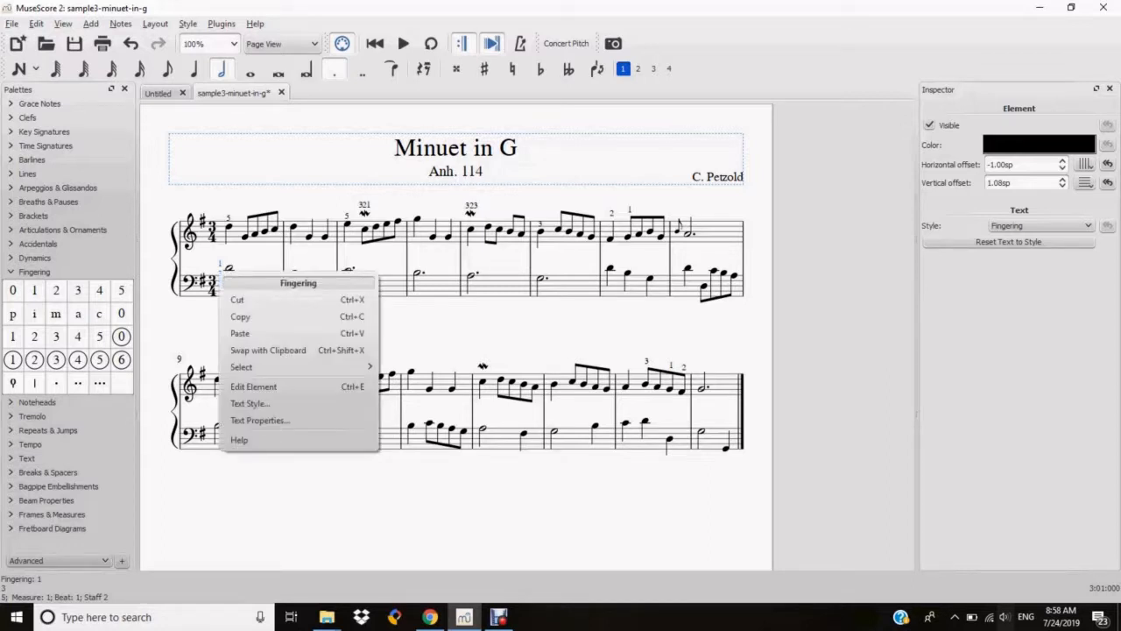
{"action": "left_click", "coordinate": [250, 403]}
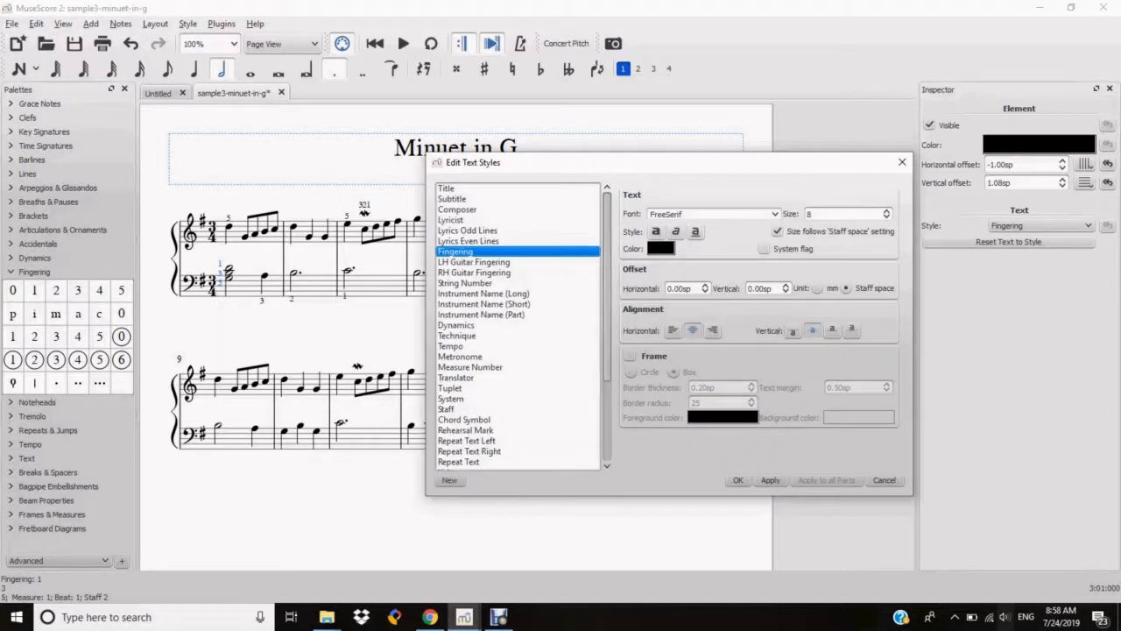
{"action": "left_click", "coordinate": [816, 214]}
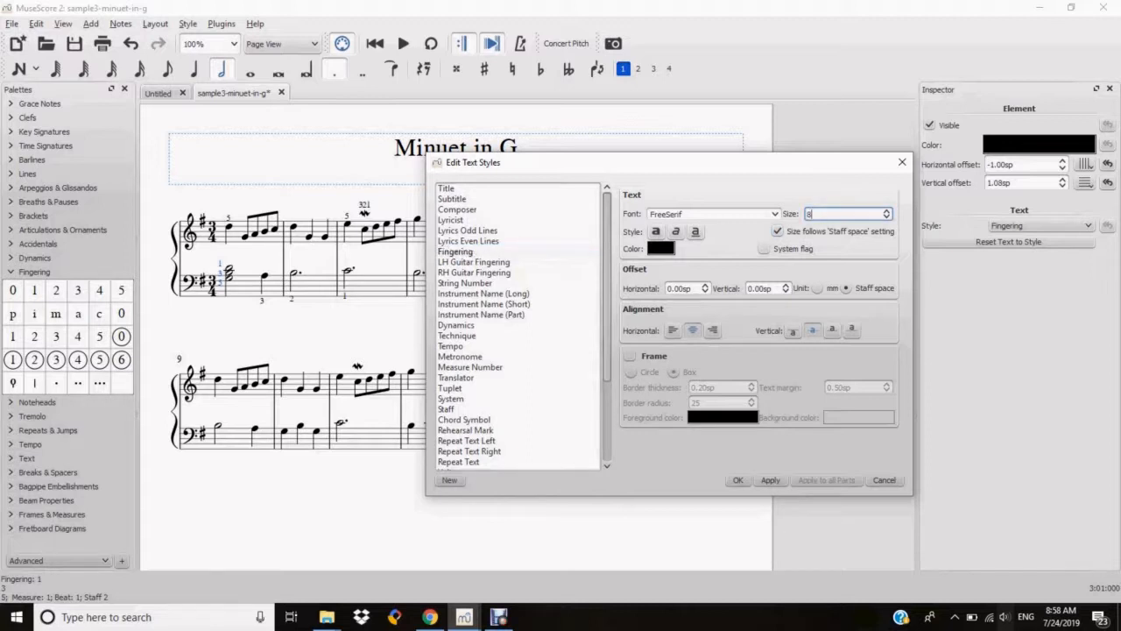
{"action": "double_click", "coordinate": [813, 214]}
{"action": "type", "text": "12"}
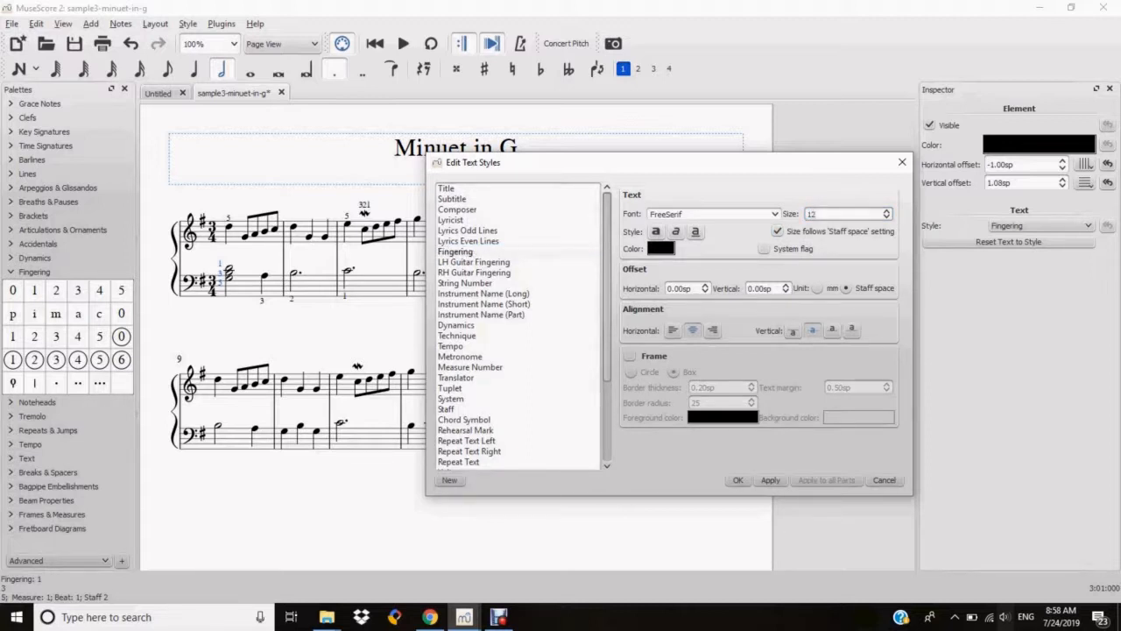
{"action": "key", "text": "Return"}
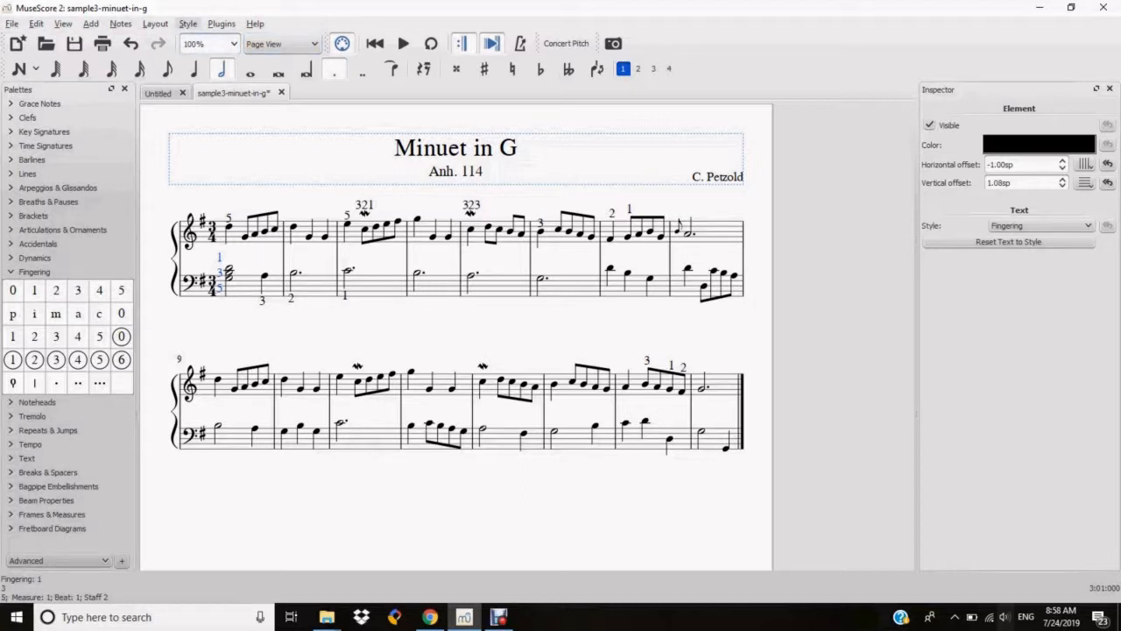
- Create a new text style named fingering-new
{"action": "left_click", "coordinate": [188, 24]}
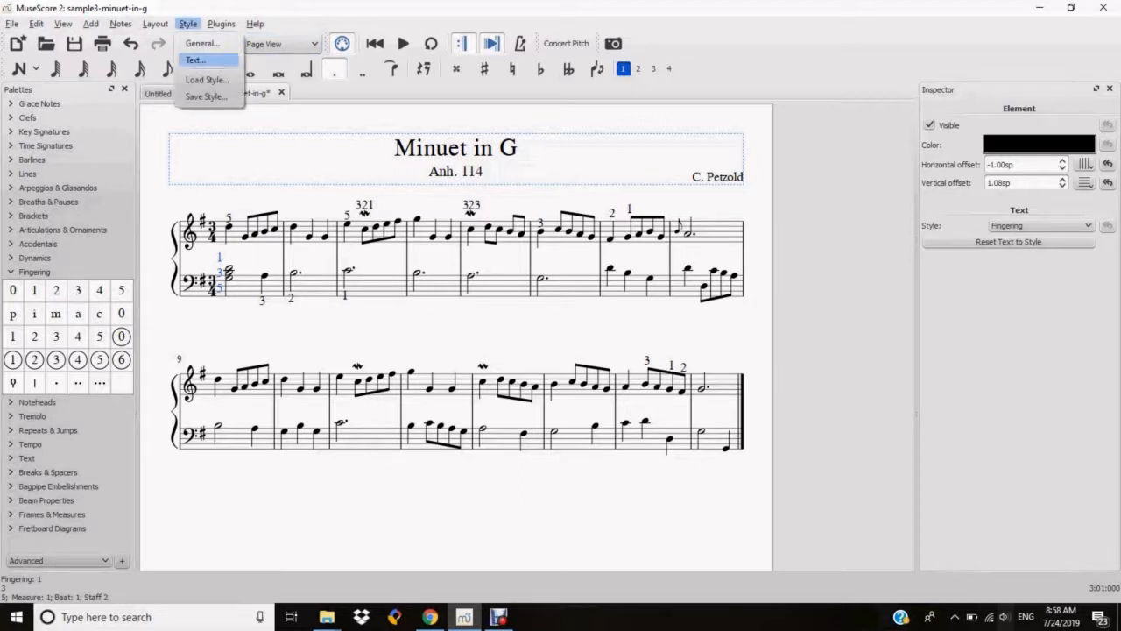
{"action": "left_click", "coordinate": [194, 59]}
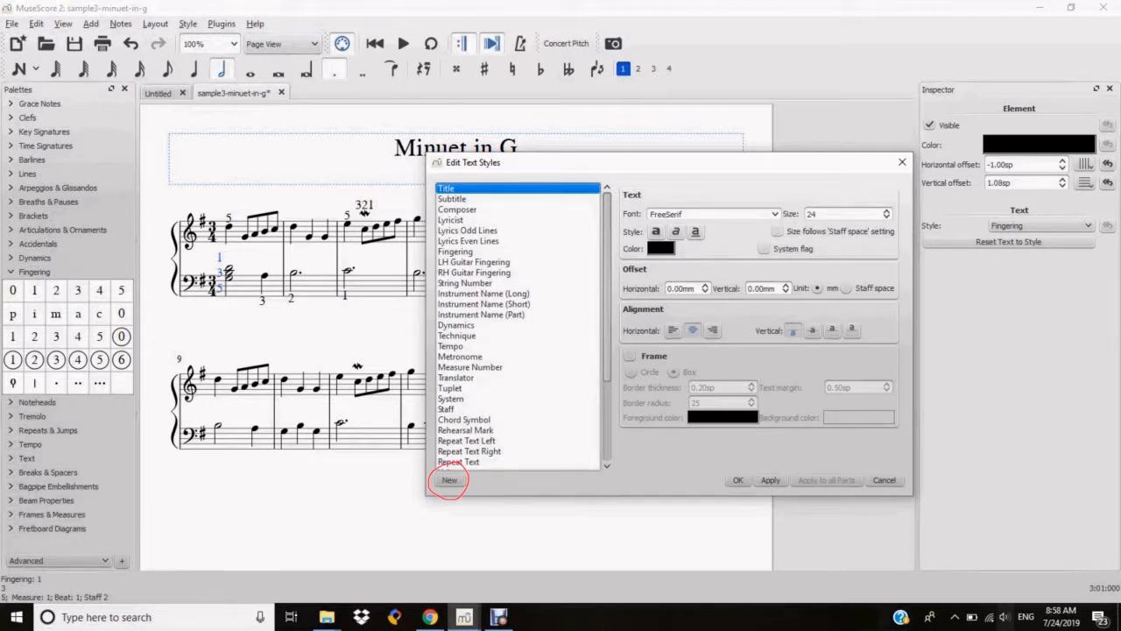
{"action": "left_click", "coordinate": [450, 480]}
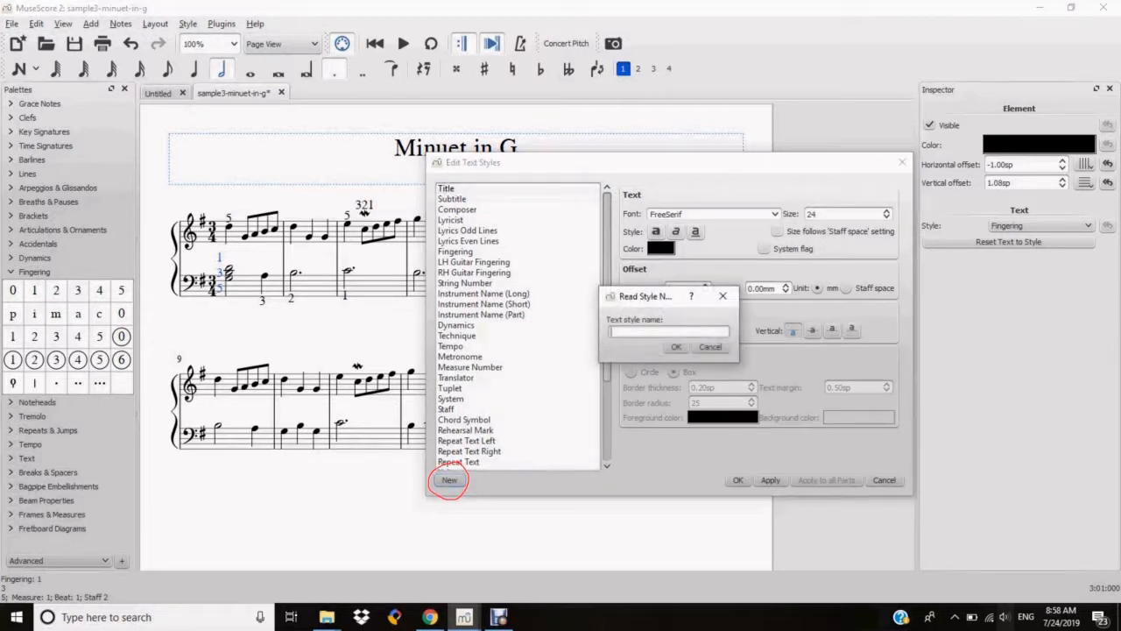
{"action": "type", "text": "fingering-new"}
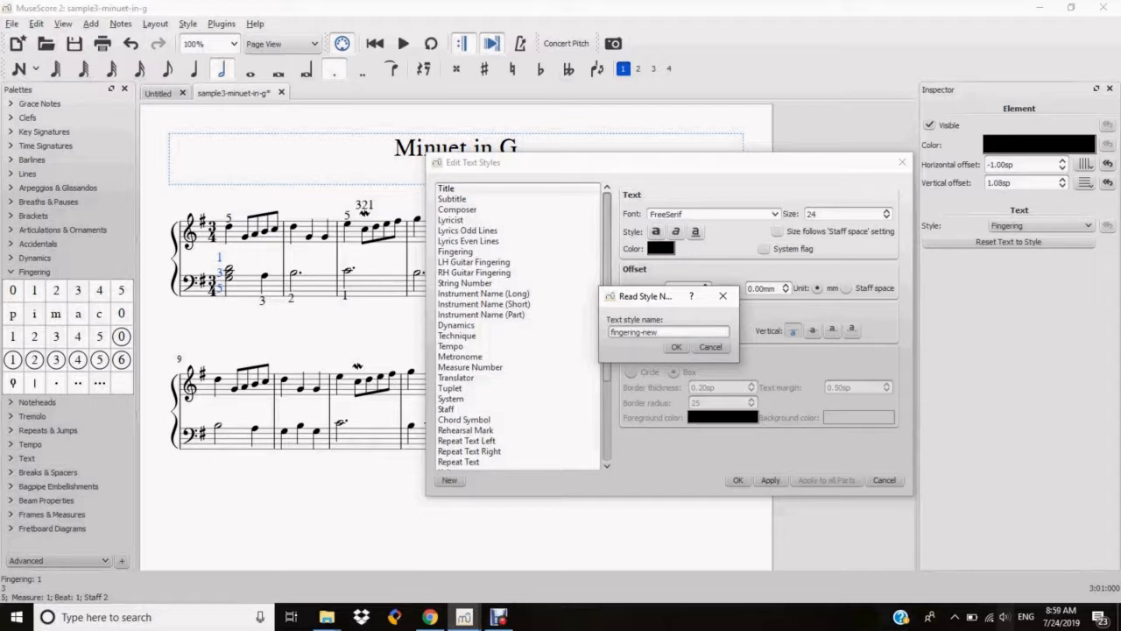
{"action": "key", "text": "Return"}
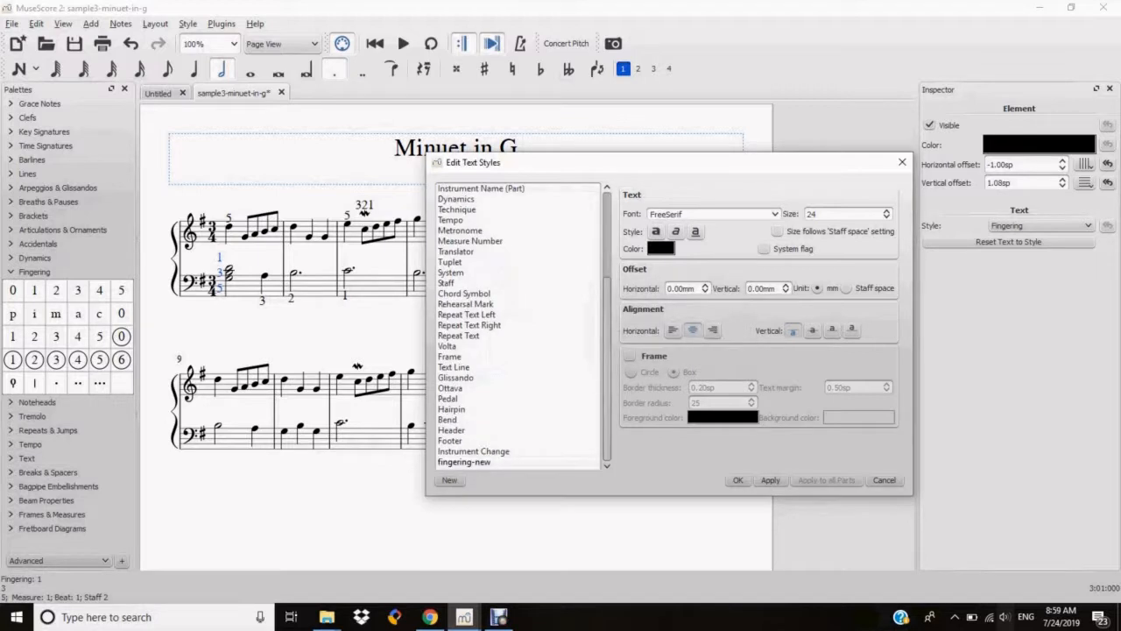
- Set the font of the fingering-new text style to thin Pencil Handwriting
{"action": "left_click", "coordinate": [776, 214]}
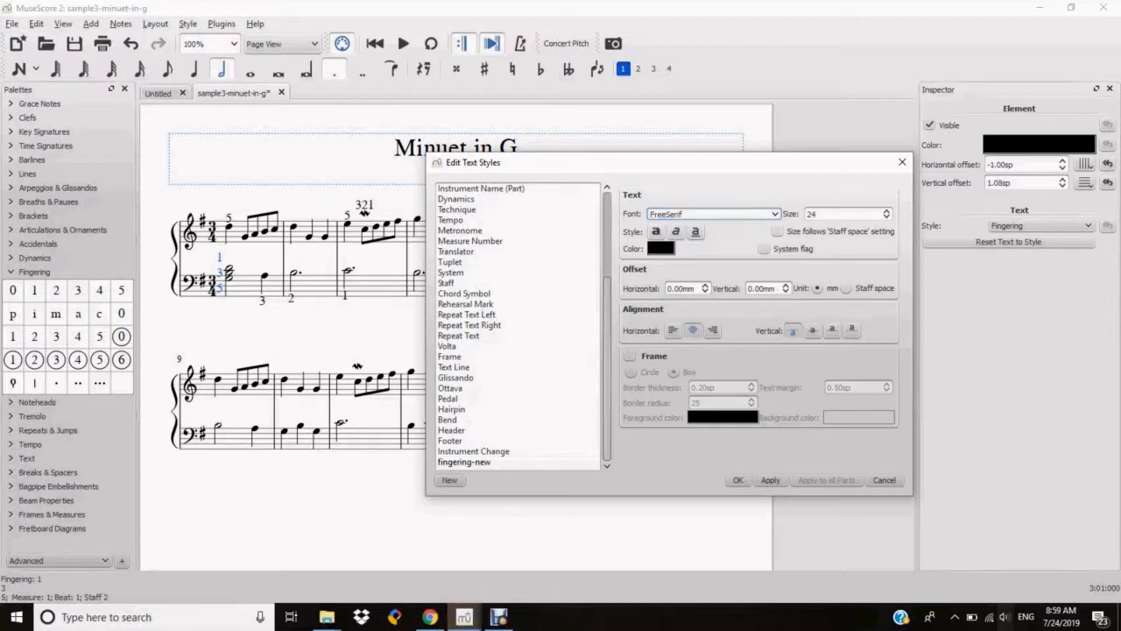
{"action": "left_click_drag", "start_coordinate": [687, 214], "coordinate": [647, 214]}
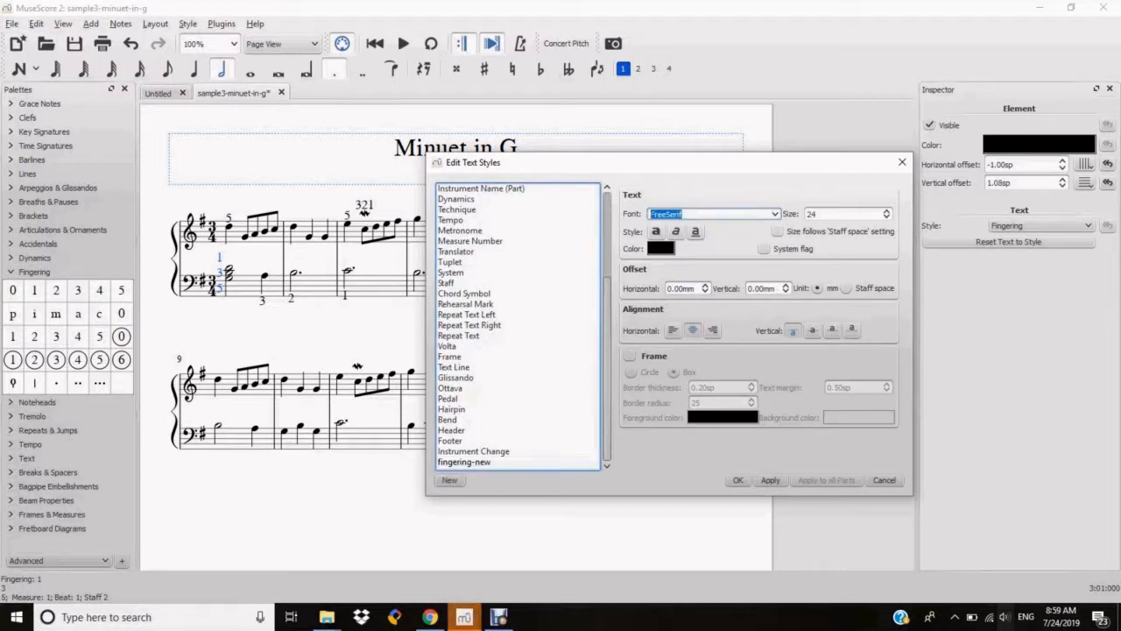
{"action": "type", "text": "thin Pencil Handwriting"}
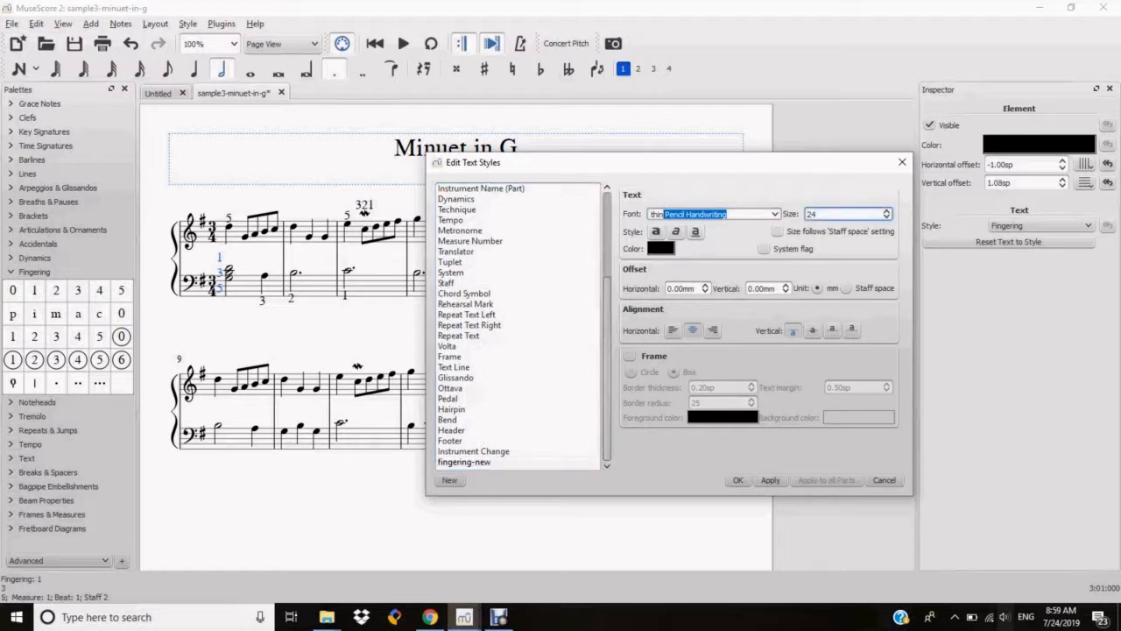
- Set the fingering-new text style's size to 8 with left horizontal alignment and confirm the style changes
{"action": "key", "text": "Tab"}
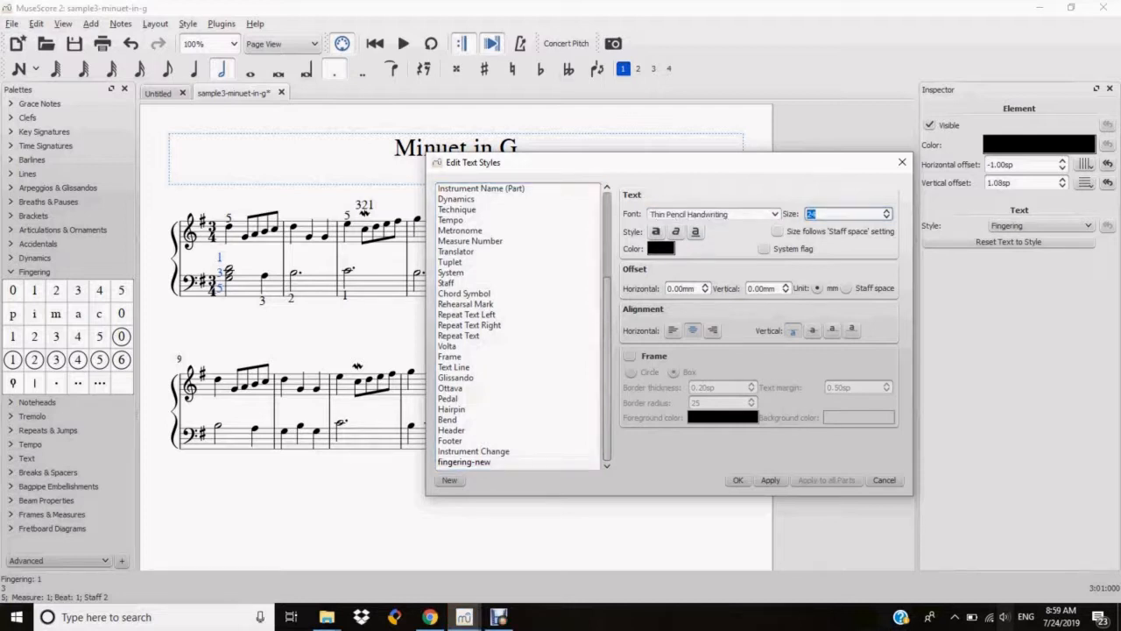
{"action": "type", "text": "8"}
{"action": "left_click", "coordinate": [673, 331]}
{"action": "left_click", "coordinate": [737, 481]}
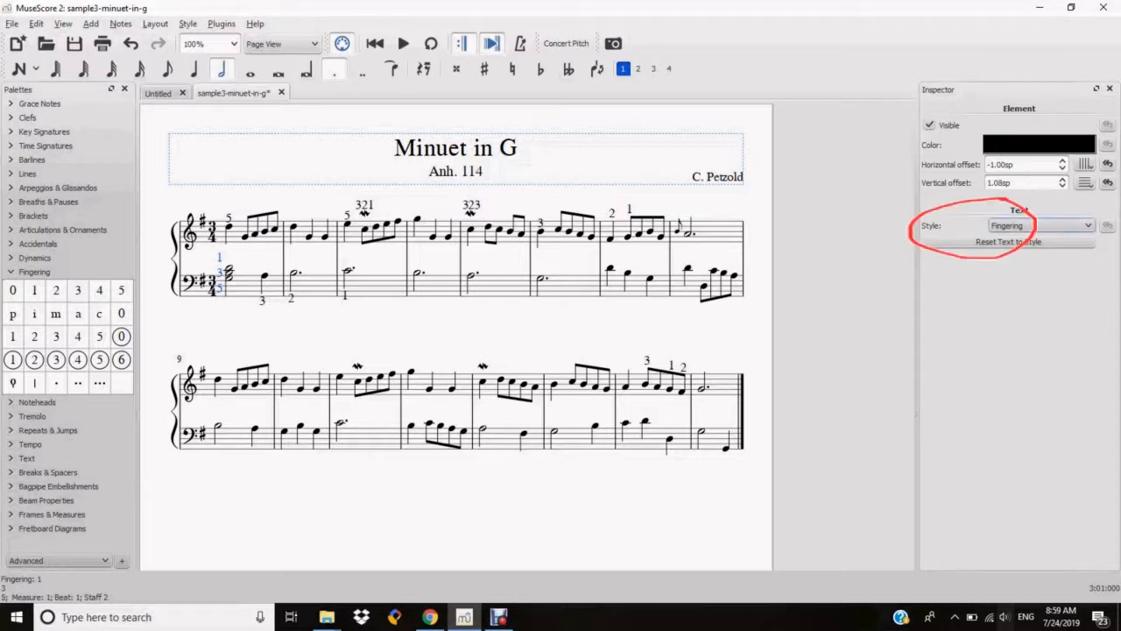
- Assign the fingering-new text style to the opening bass chord's fingering
{"action": "left_click", "coordinate": [1041, 225]}
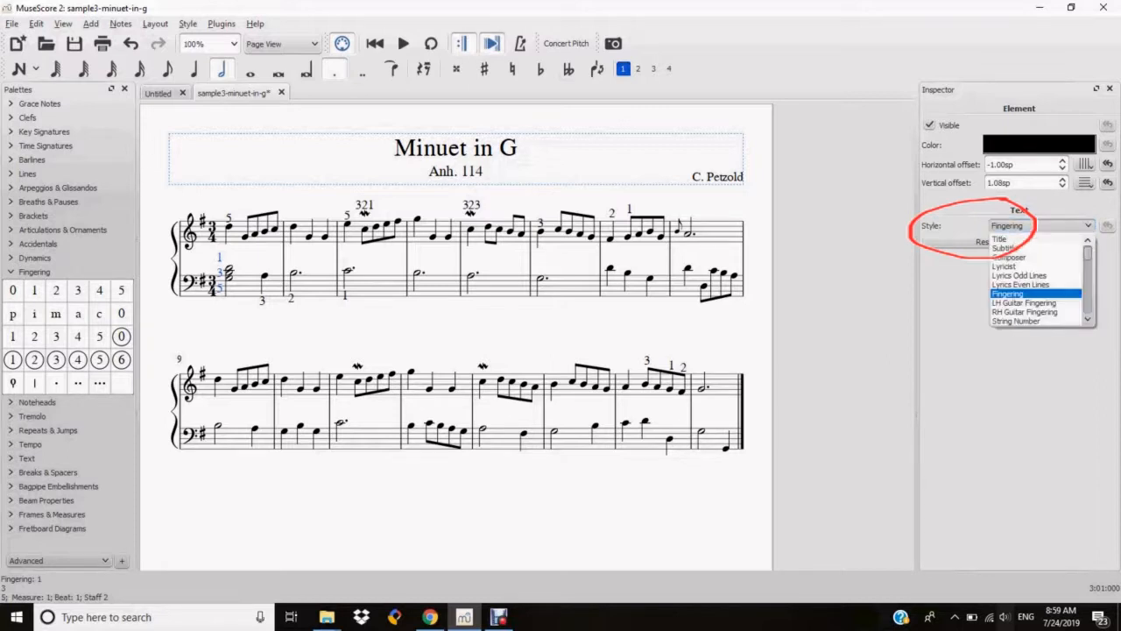
{"action": "scroll", "coordinate": [1041, 280], "scroll_direction": "down", "scroll_amount": 10}
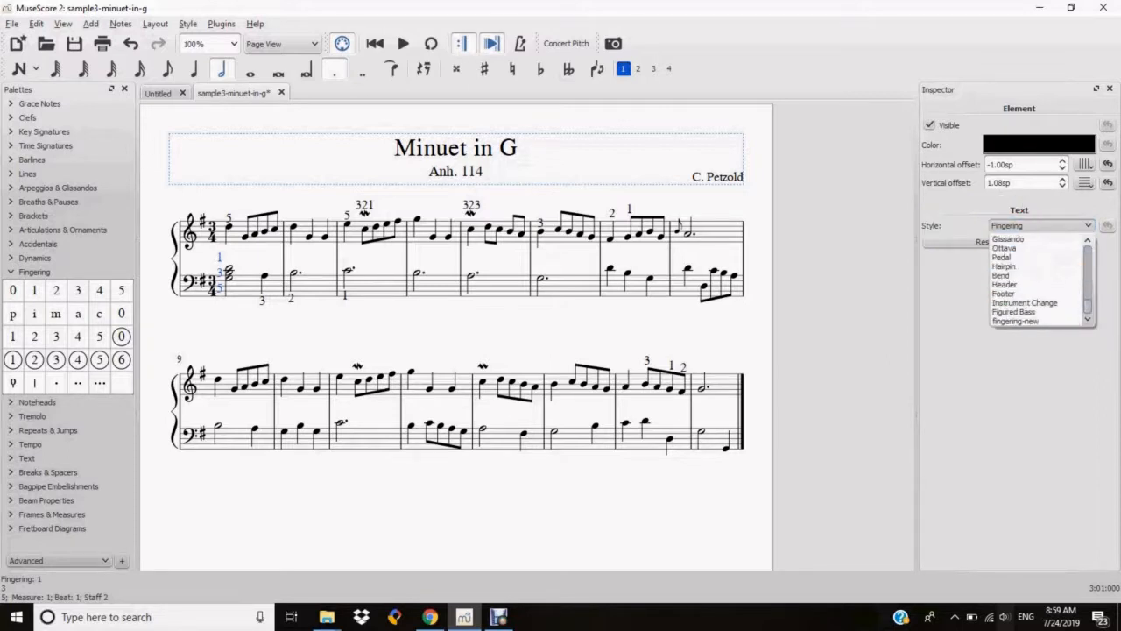
{"action": "left_click", "coordinate": [1015, 321]}
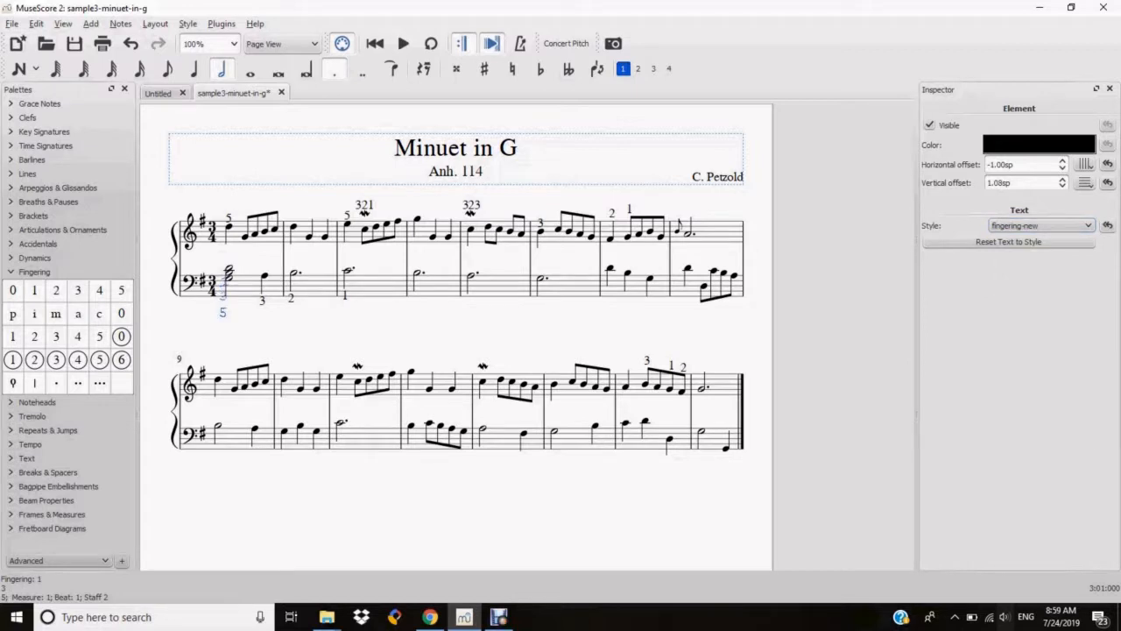
- Assign the fingering-new text style to the bass staff fingerings 3, 2 and 1 in measures 1 to 3
{"action": "left_click", "coordinate": [262, 302]}
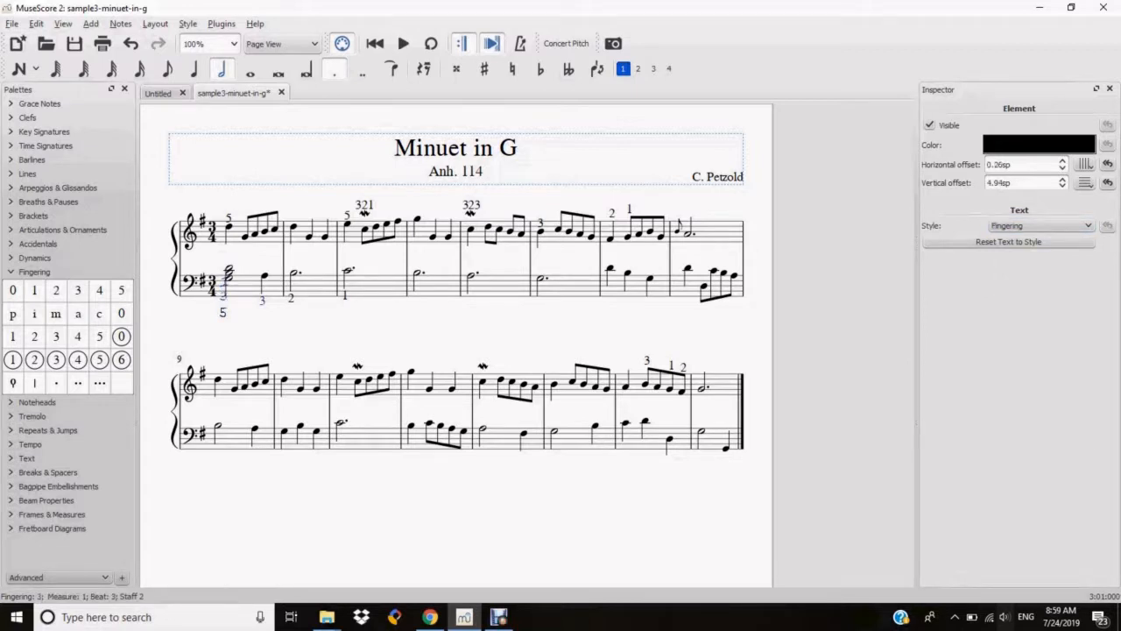
{"action": "left_click", "coordinate": [1041, 225]}
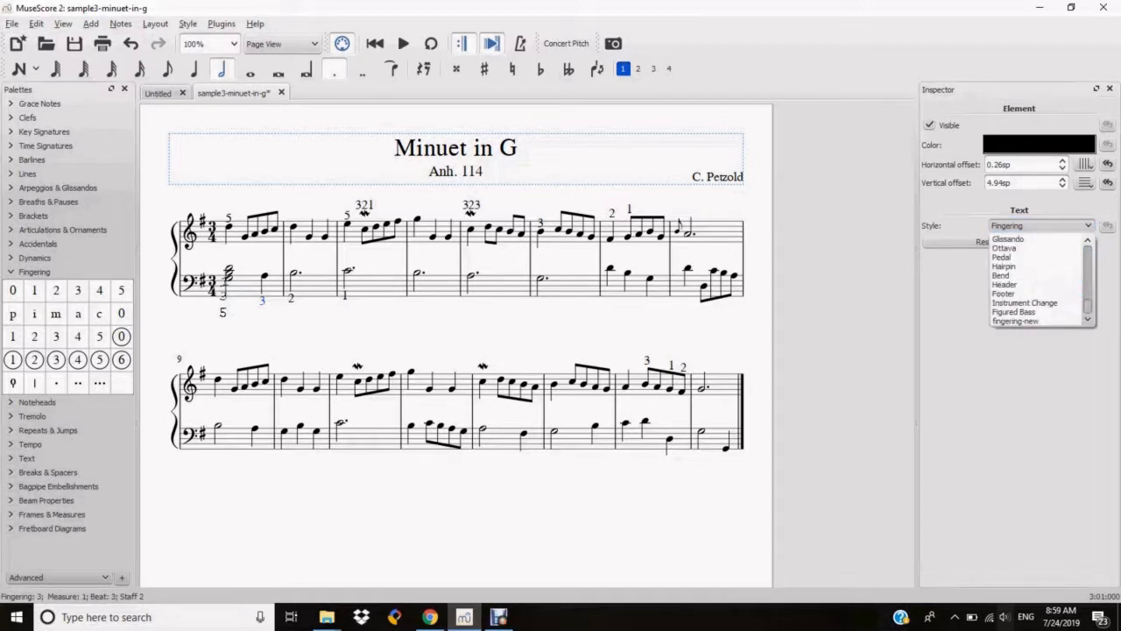
{"action": "left_click", "coordinate": [1016, 320]}
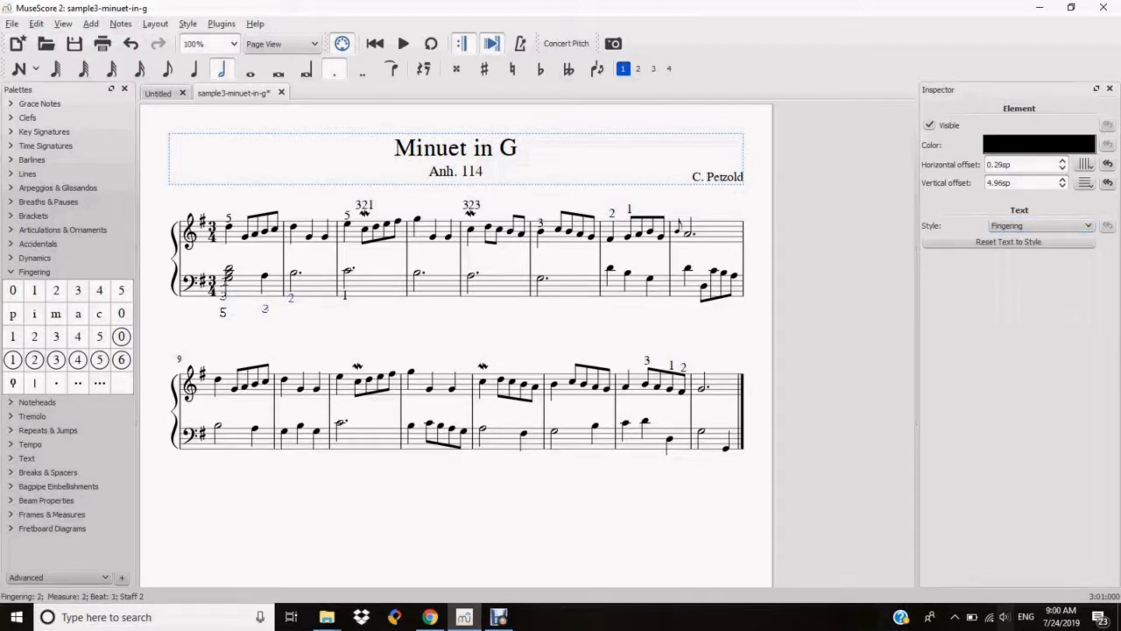
{"action": "left_click", "coordinate": [1041, 226]}
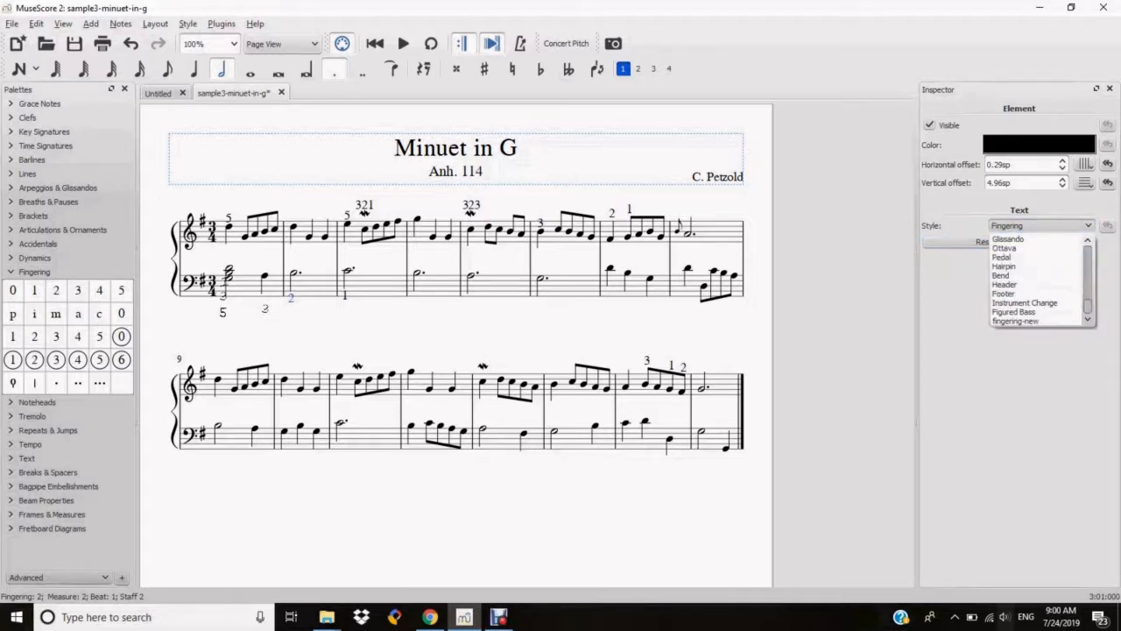
{"action": "scroll", "coordinate": [1038, 280], "scroll_direction": "down", "scroll_amount": 3}
{"action": "left_click", "coordinate": [1017, 321]}
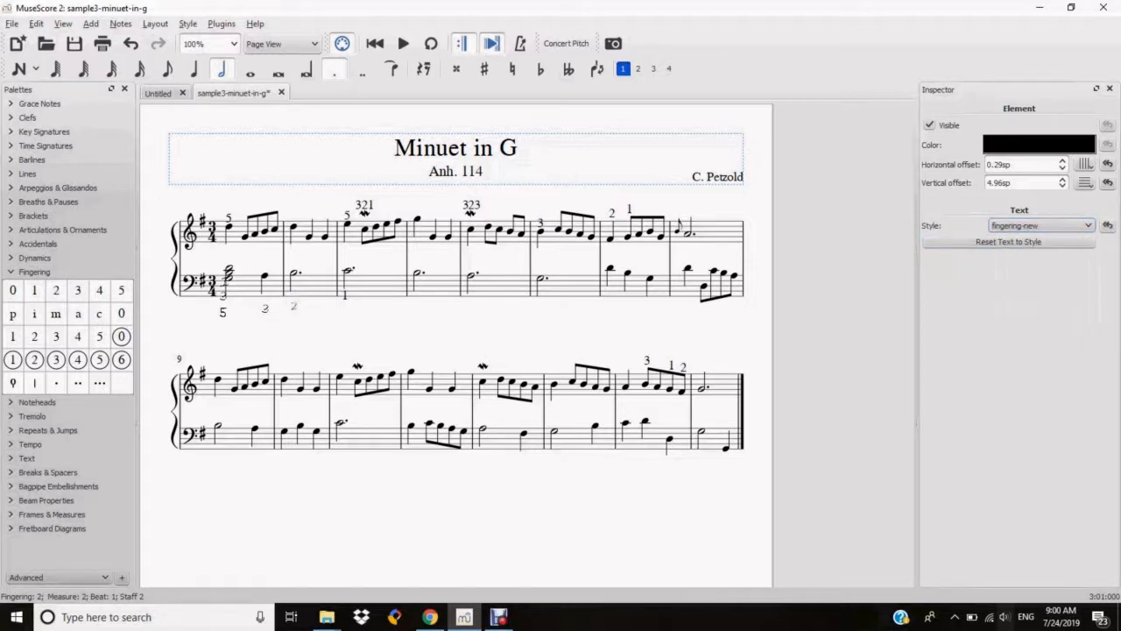
{"action": "left_click", "coordinate": [294, 307]}
{"action": "left_click", "coordinate": [1041, 225]}
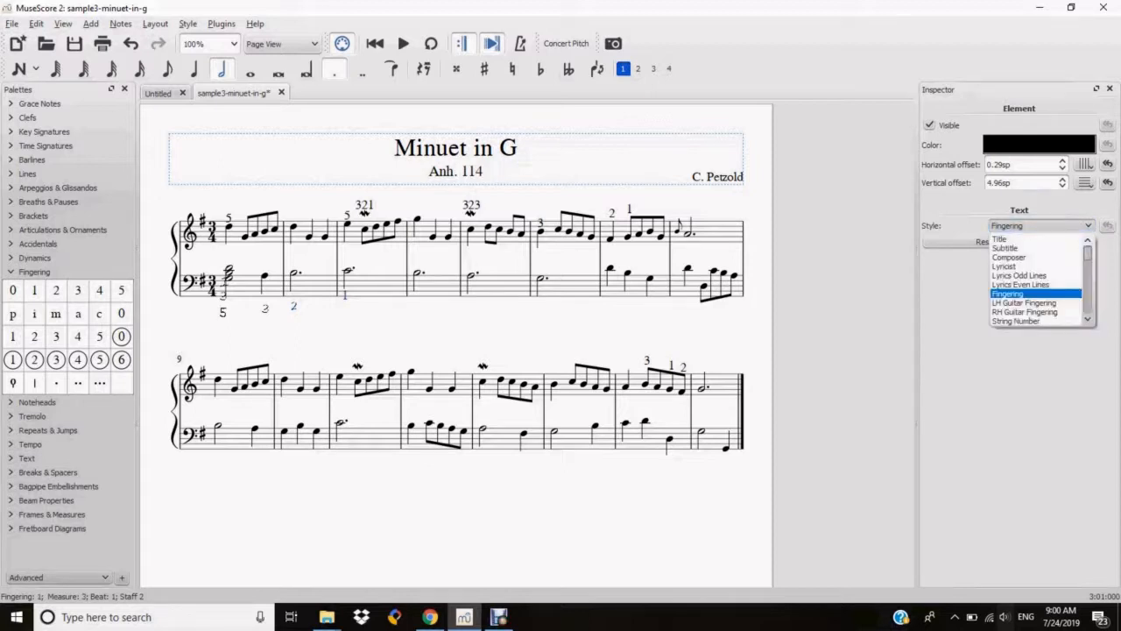
{"action": "scroll", "coordinate": [1034, 289], "scroll_direction": "down", "scroll_amount": 5}
{"action": "left_click", "coordinate": [1017, 321]}
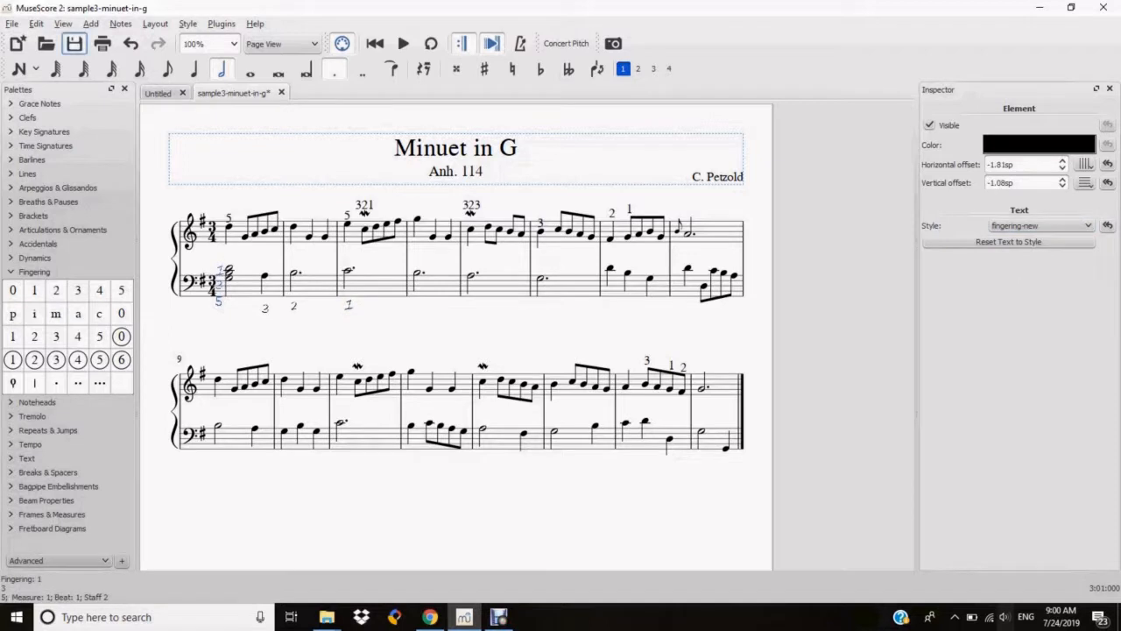
- Save the sample3-minuet-in-g score and close it
{"action": "left_click", "coordinate": [74, 44]}
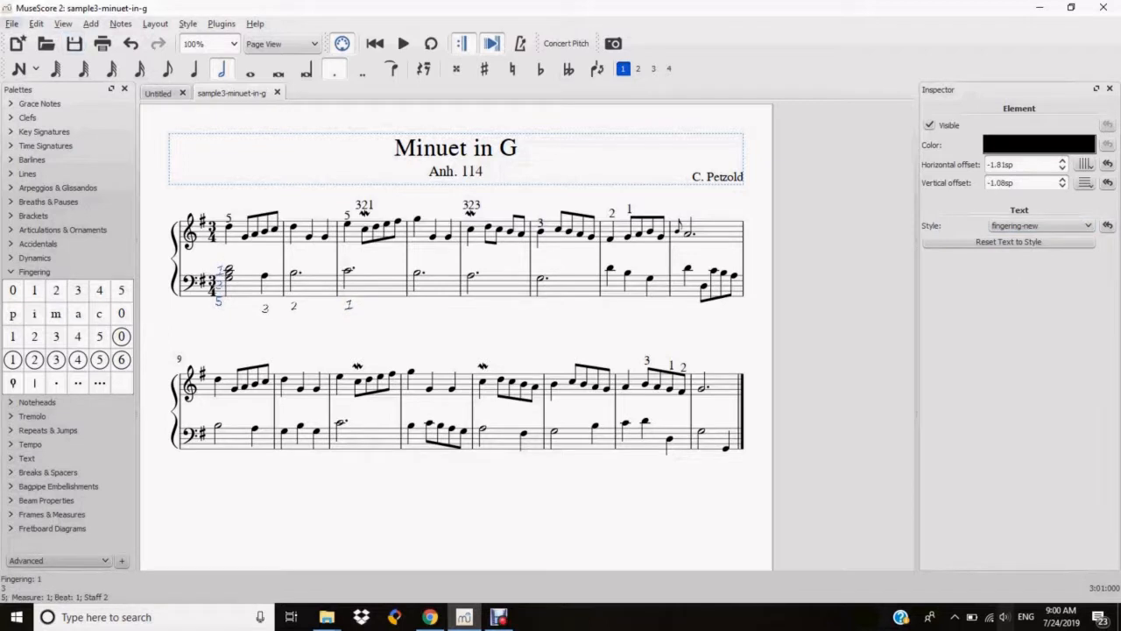
{"action": "left_click", "coordinate": [12, 24]}
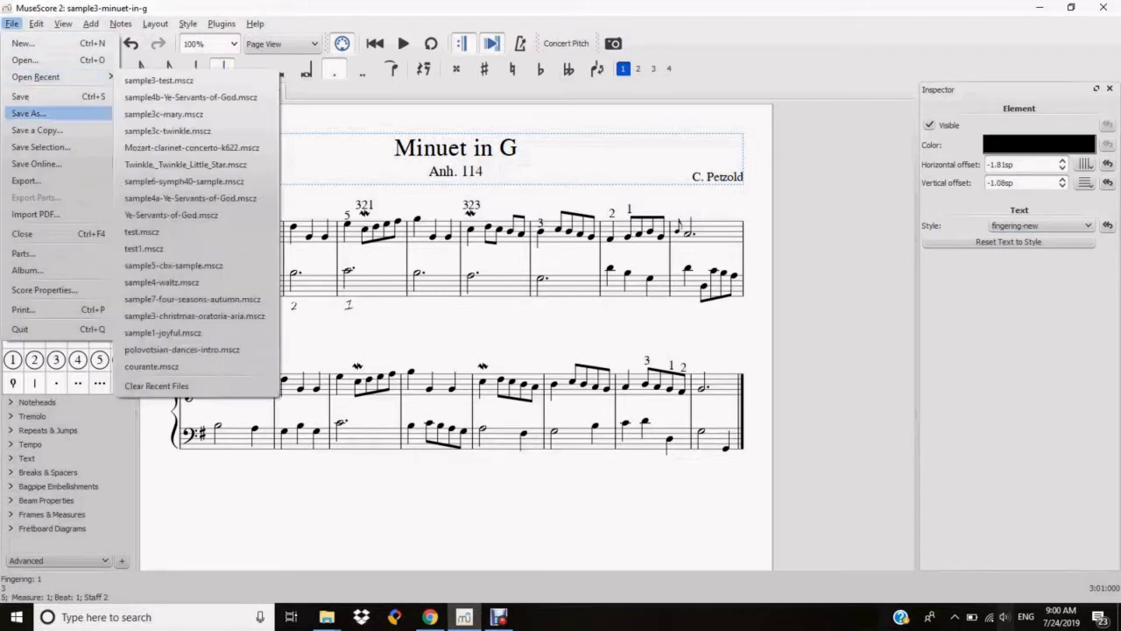
{"action": "left_click", "coordinate": [22, 234]}
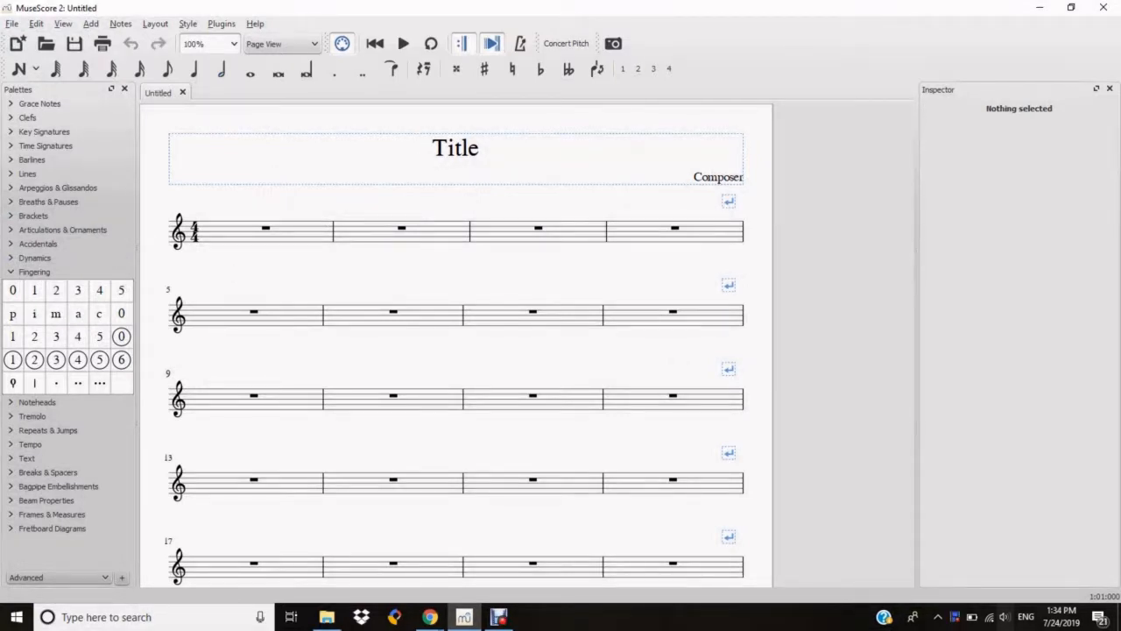
- Open the recently used score sample3c-twinkle.mscz
{"action": "left_click", "coordinate": [13, 24]}
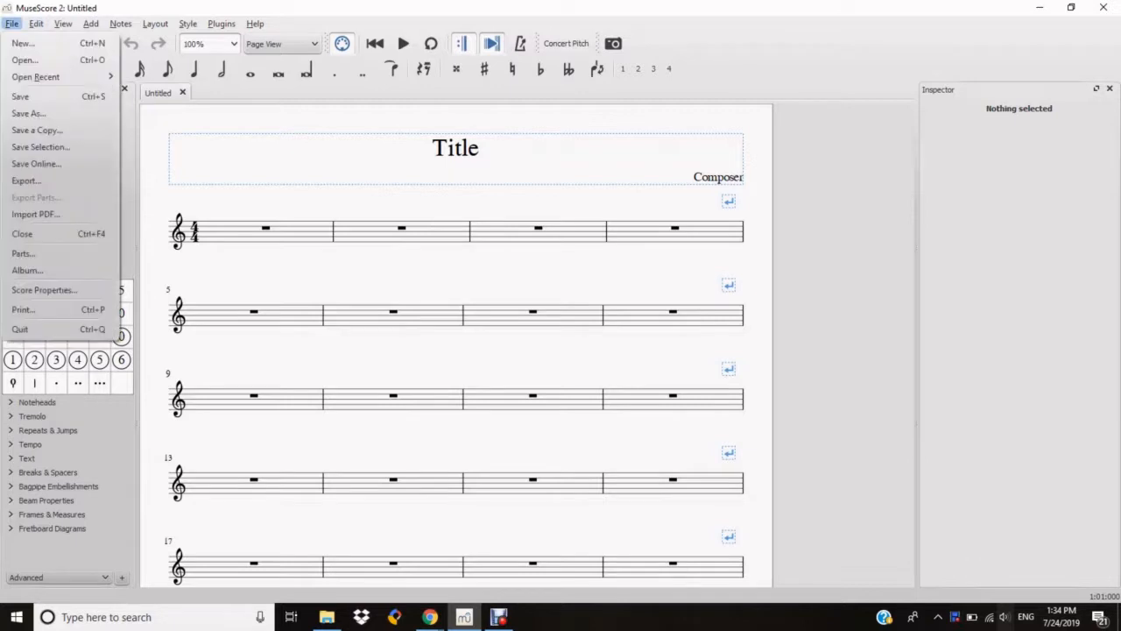
{"action": "mouse_move", "coordinate": [35, 76]}
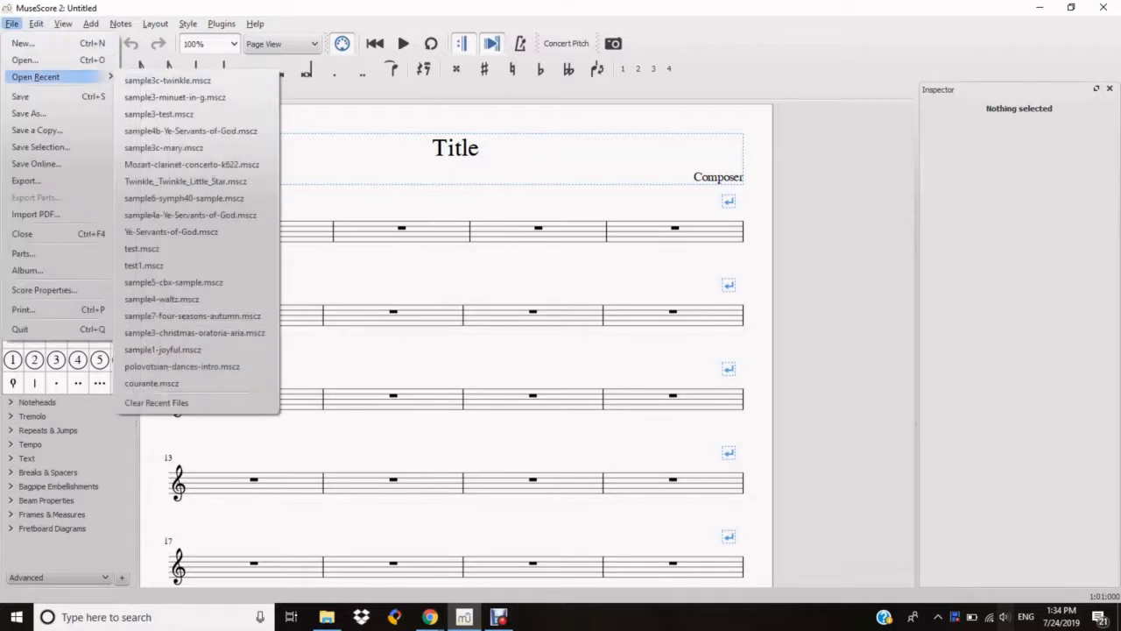
{"action": "left_click", "coordinate": [167, 80]}
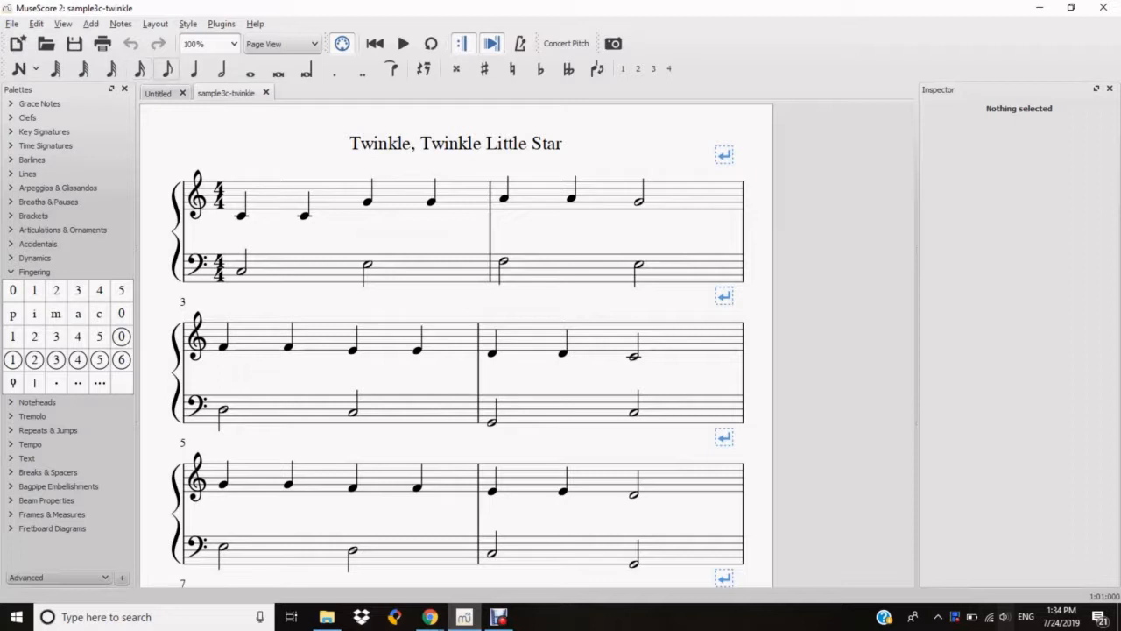
- Add fingering 1 to the first treble note of measure 1
{"action": "left_click", "coordinate": [209, 44]}
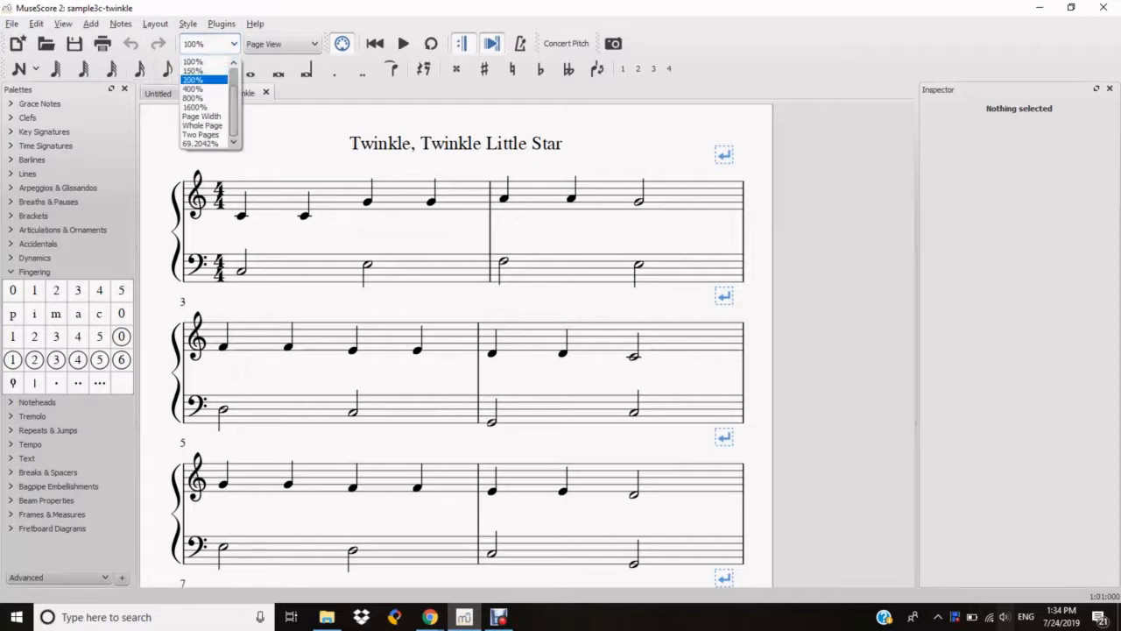
{"action": "left_click", "coordinate": [193, 80]}
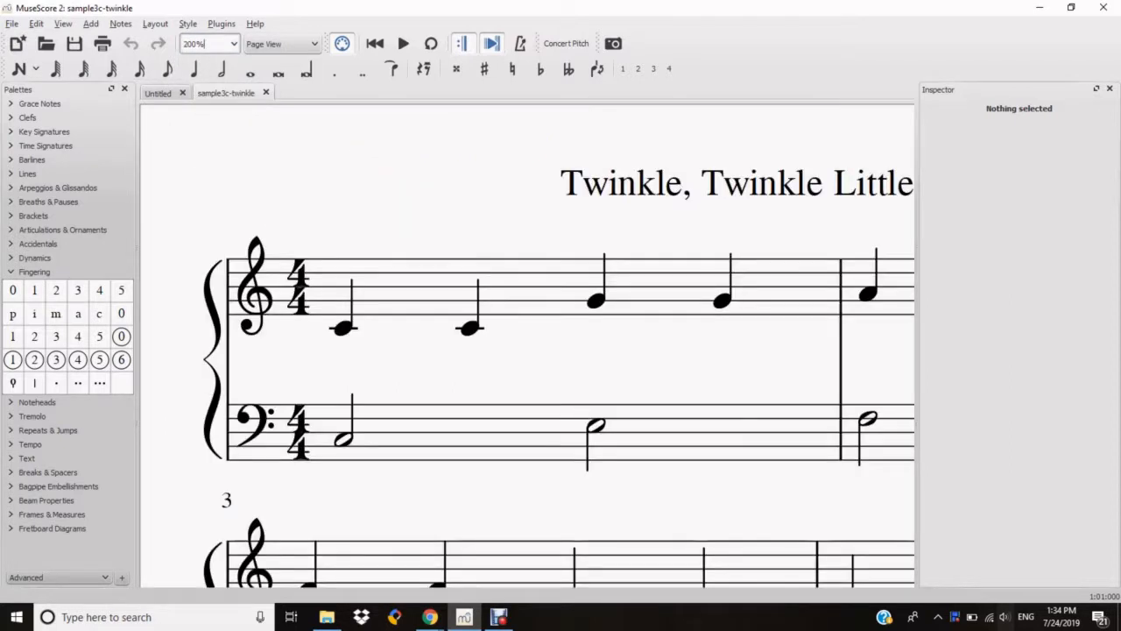
{"action": "left_click", "coordinate": [342, 327]}
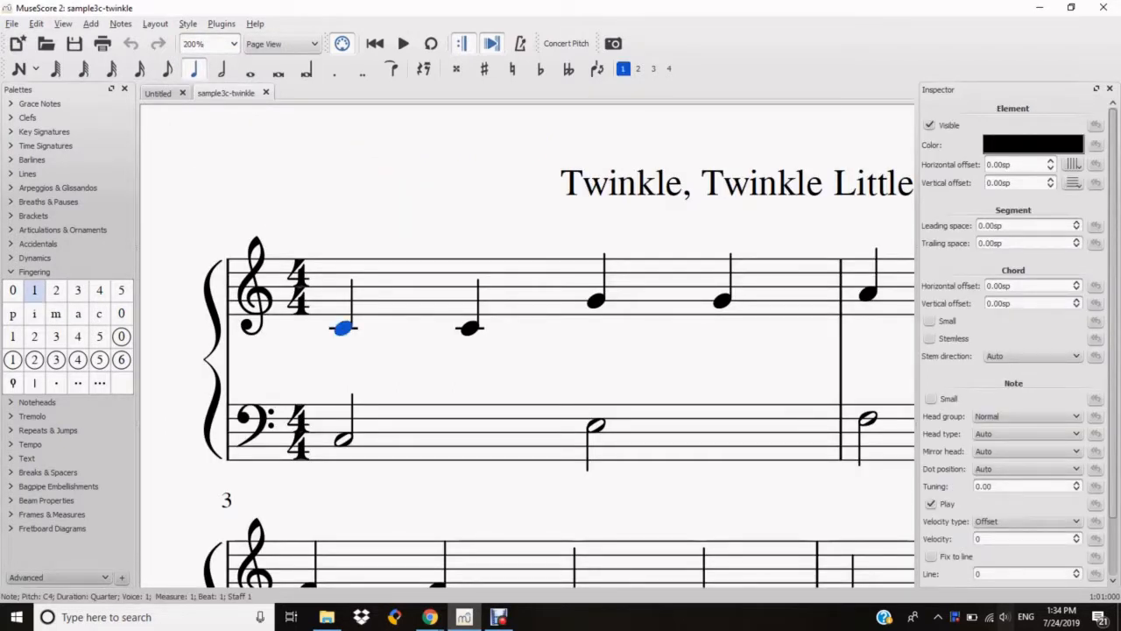
{"action": "double_click", "coordinate": [34, 290]}
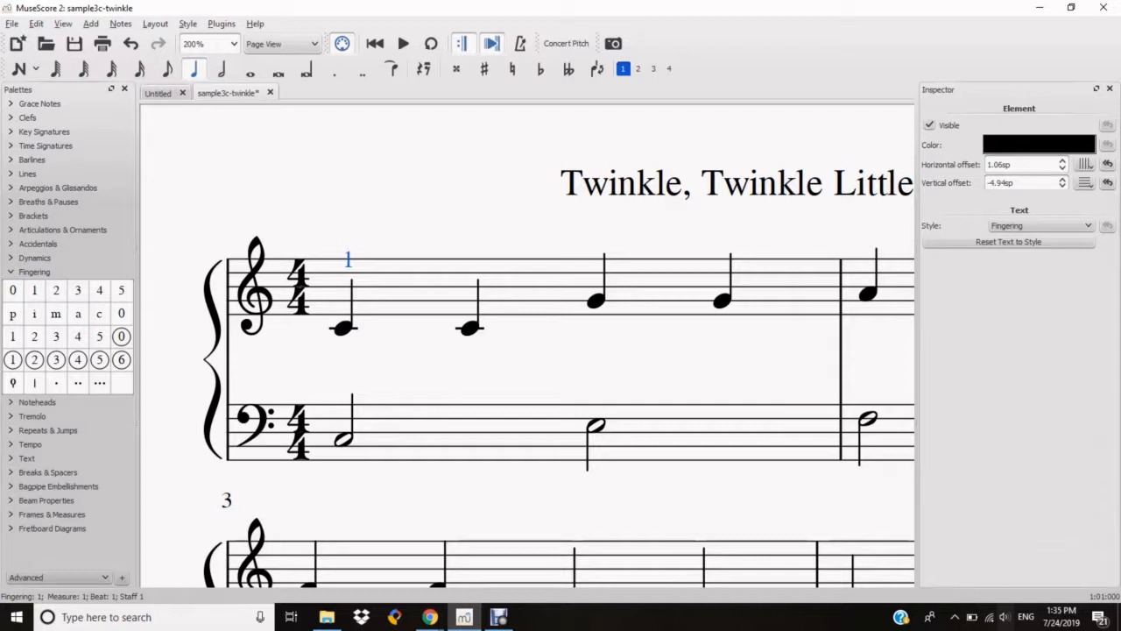
- Reduce the fingering's text size in its text properties and move it onto the notehead, at offsets of about 0.7 sp horizontal and 0 sp vertical
{"action": "right_click", "coordinate": [348, 260]}
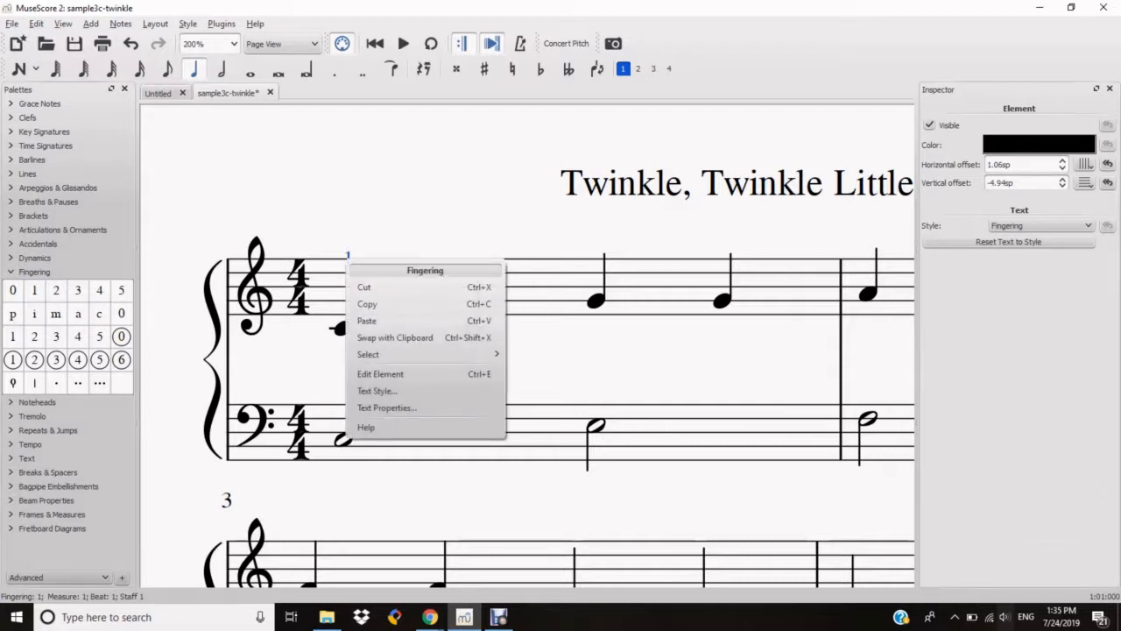
{"action": "left_click", "coordinate": [387, 407]}
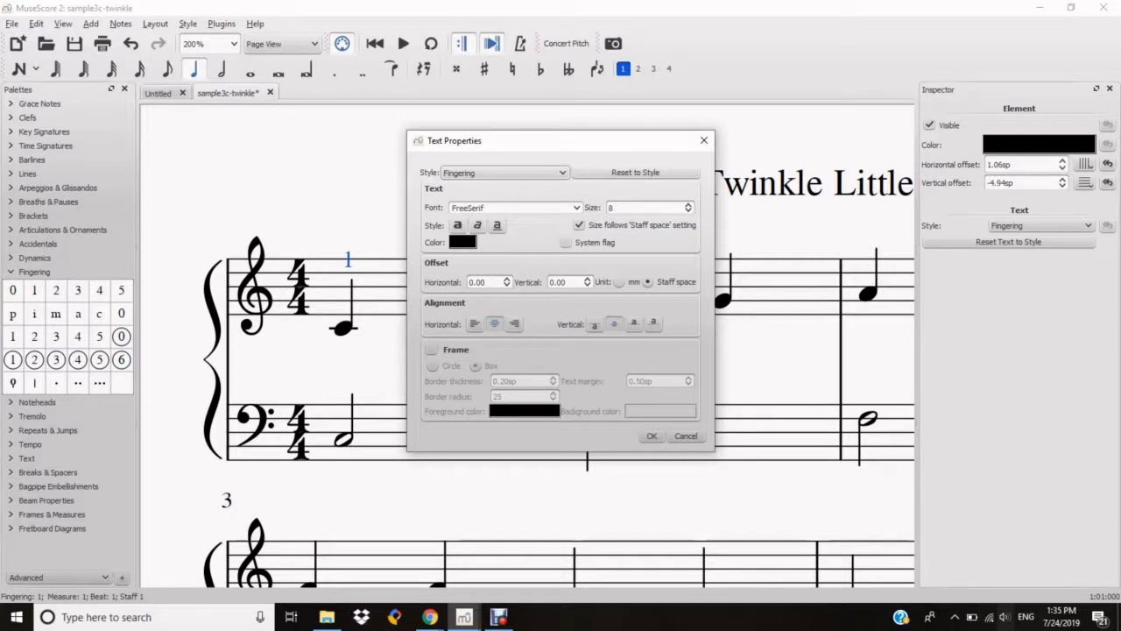
{"action": "double_click", "coordinate": [613, 208]}
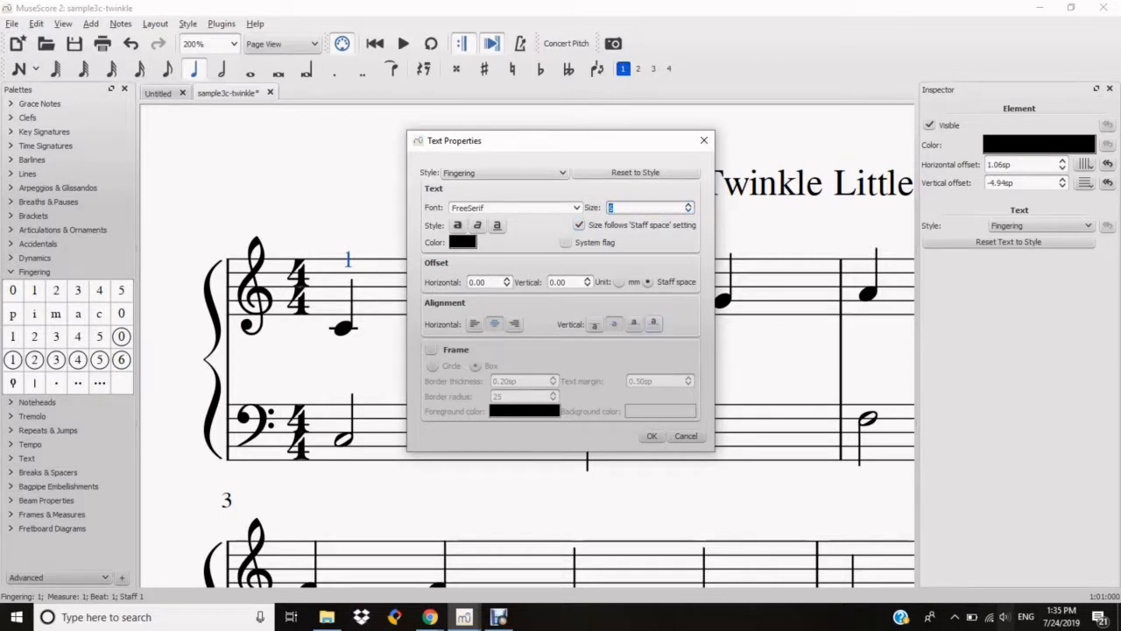
{"action": "left_click", "coordinate": [651, 435]}
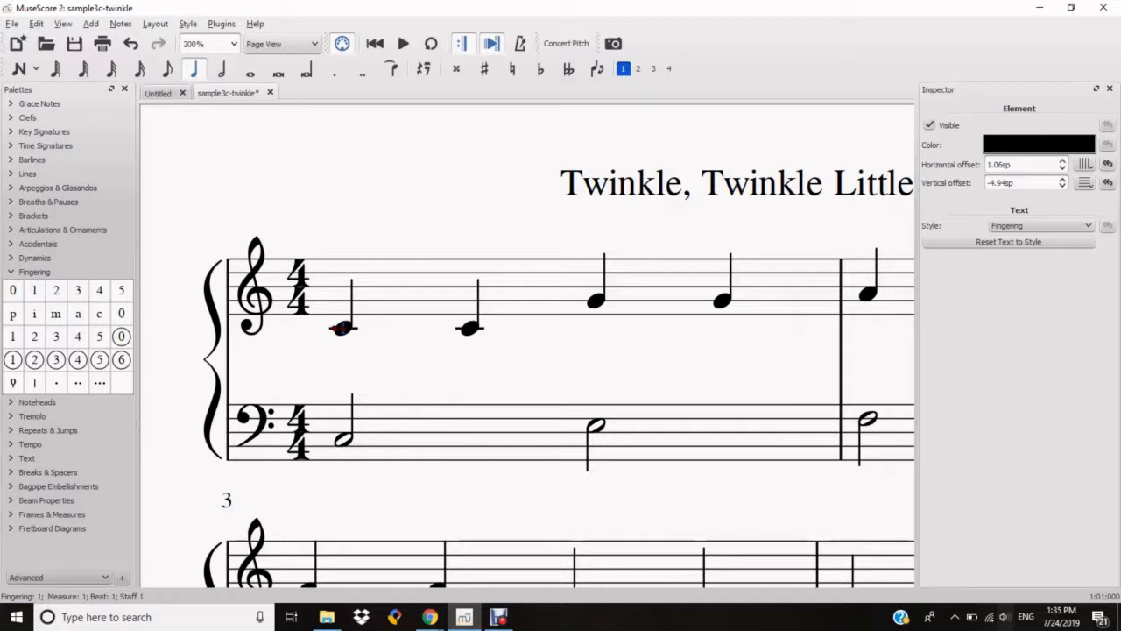
{"action": "left_click_drag", "start_coordinate": [344, 328], "coordinate": [344, 327]}
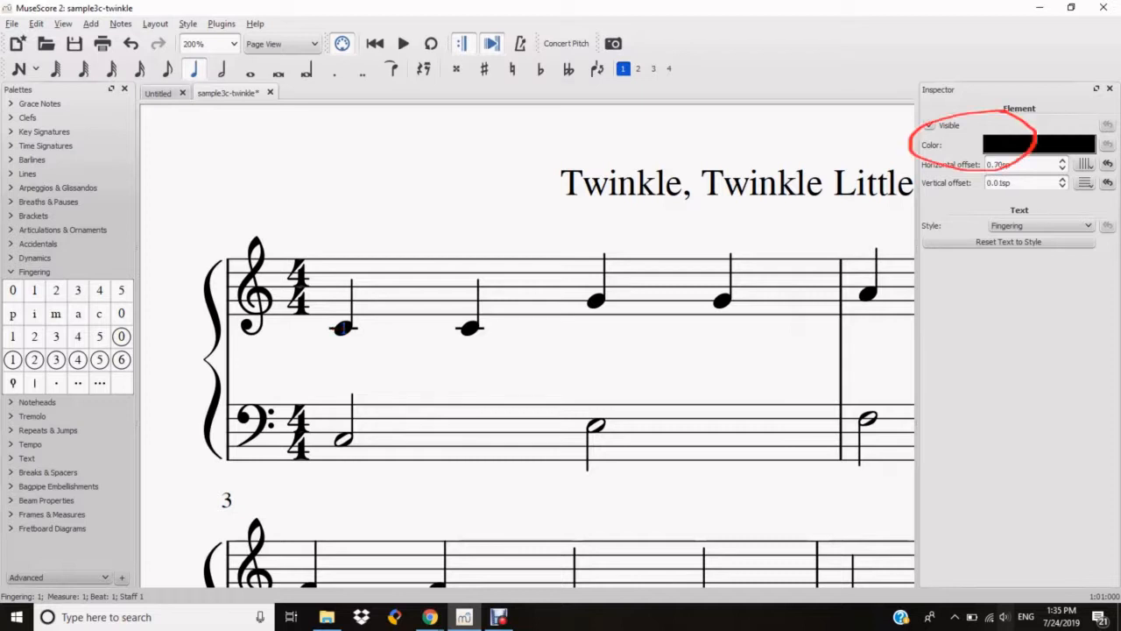
- Change the colour of the fingering on the first notehead to white (#ffffff) and deselect it
{"action": "left_click", "coordinate": [1039, 145]}
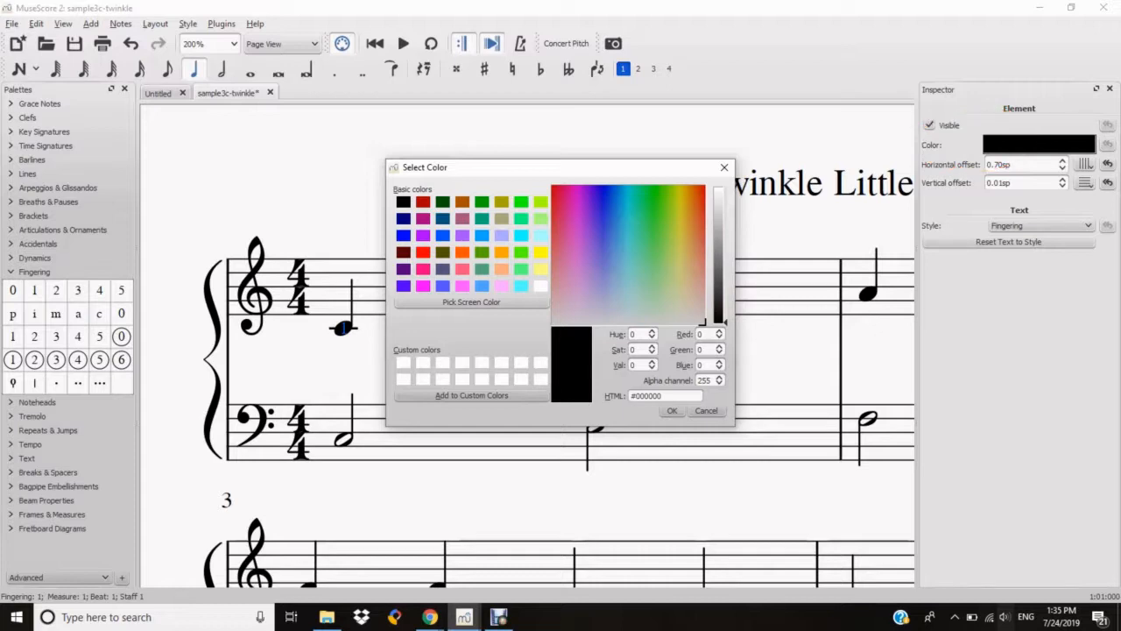
{"action": "left_click", "coordinate": [541, 285]}
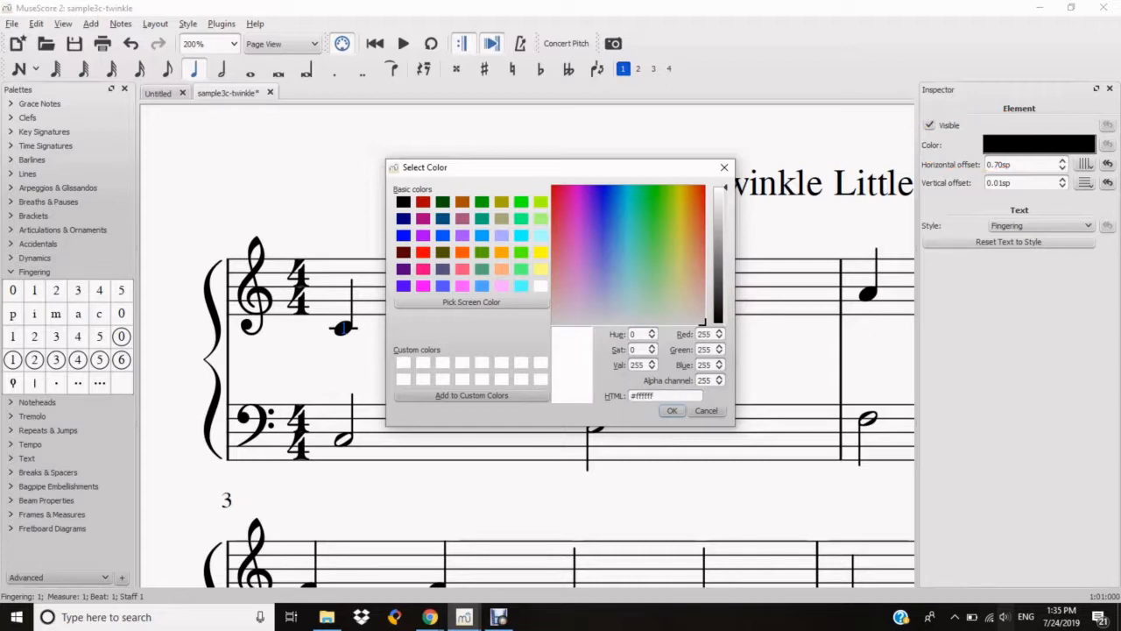
{"action": "left_click", "coordinate": [672, 410]}
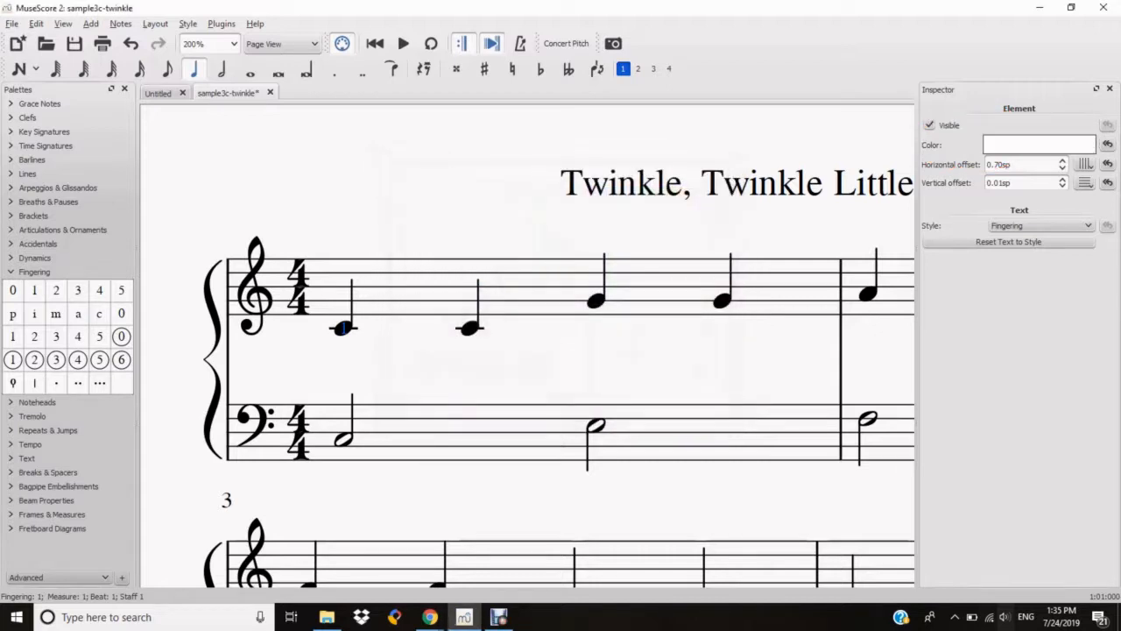
{"action": "key", "text": "Escape"}
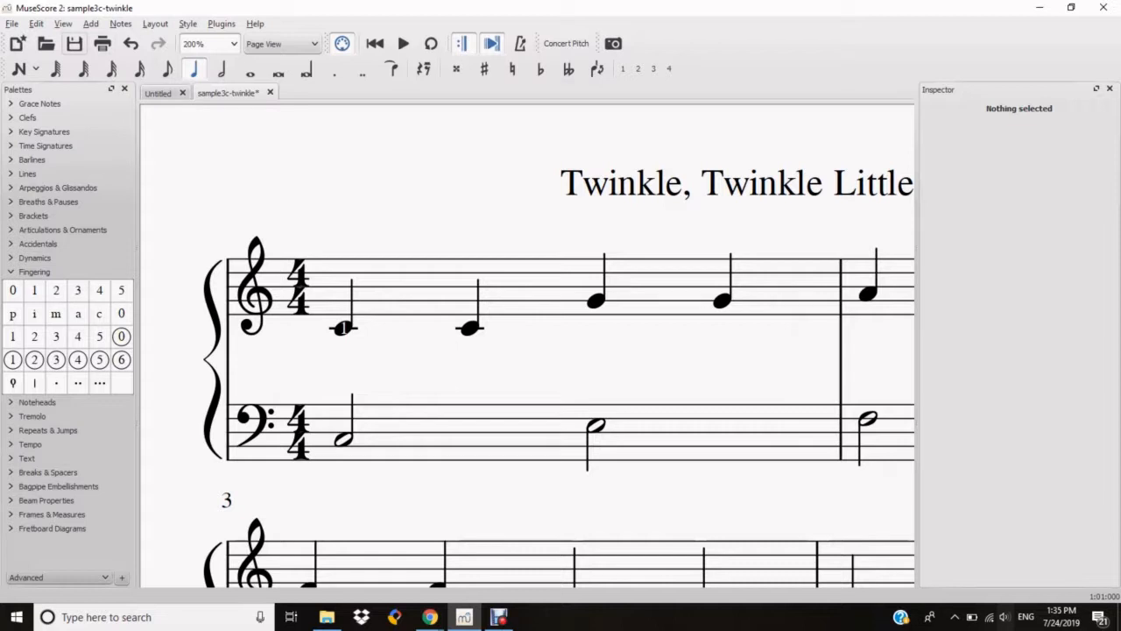
- Save the sample3c-twinkle score and close it
{"action": "left_click", "coordinate": [74, 43]}
{"action": "left_click", "coordinate": [12, 24]}
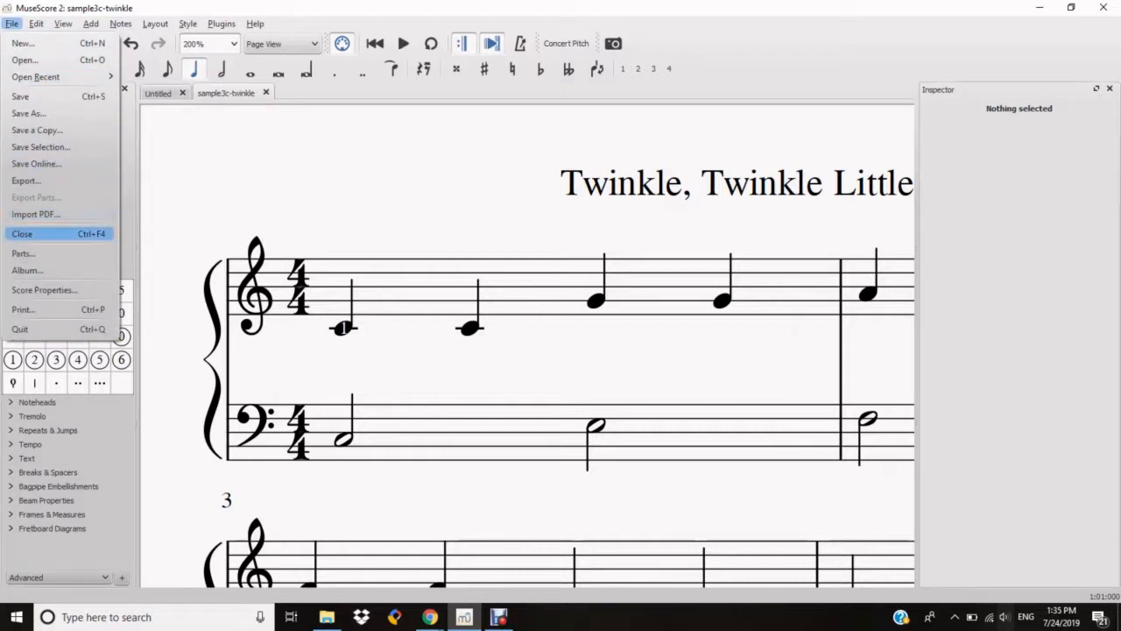
{"action": "left_click", "coordinate": [27, 233]}
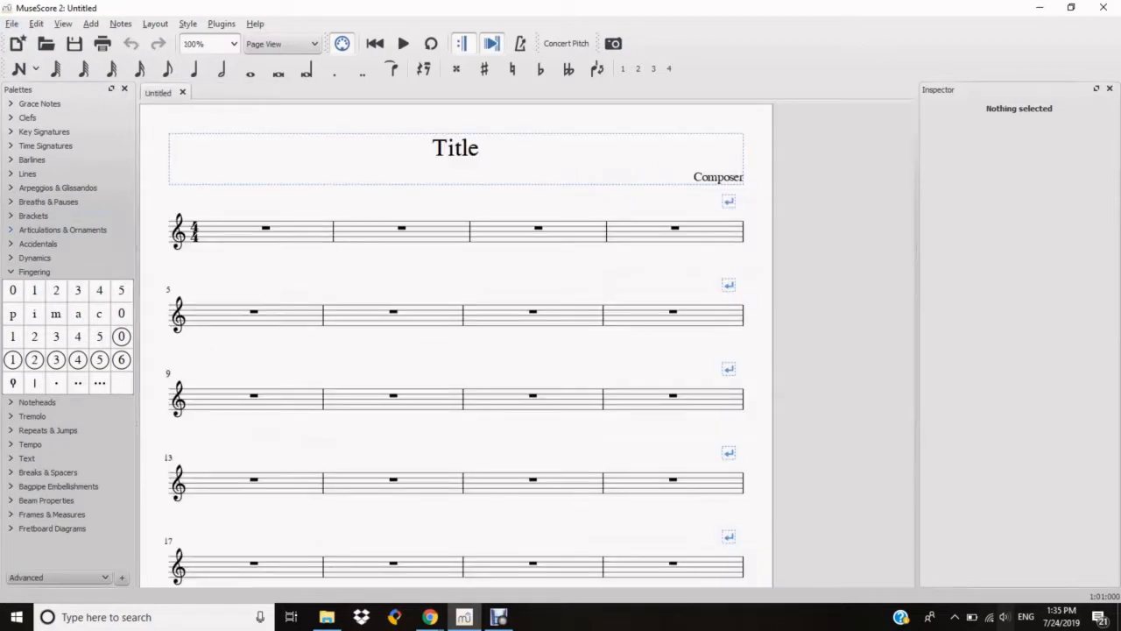
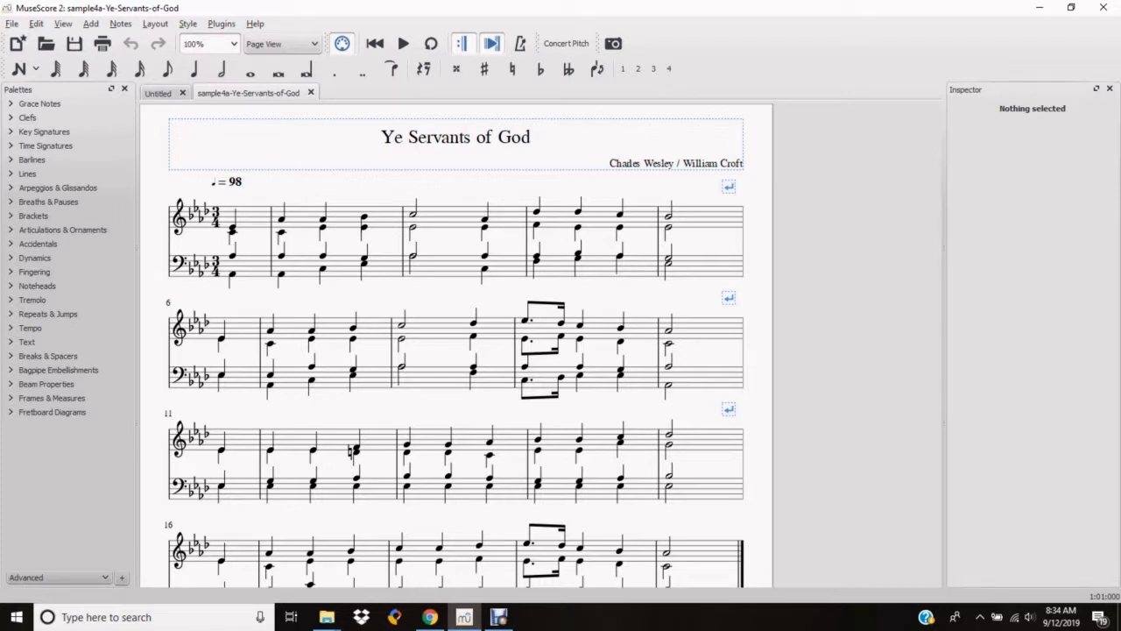
- Select all barlines in the score, starting from the barline after the first measure
{"action": "left_click", "coordinate": [272, 241]}
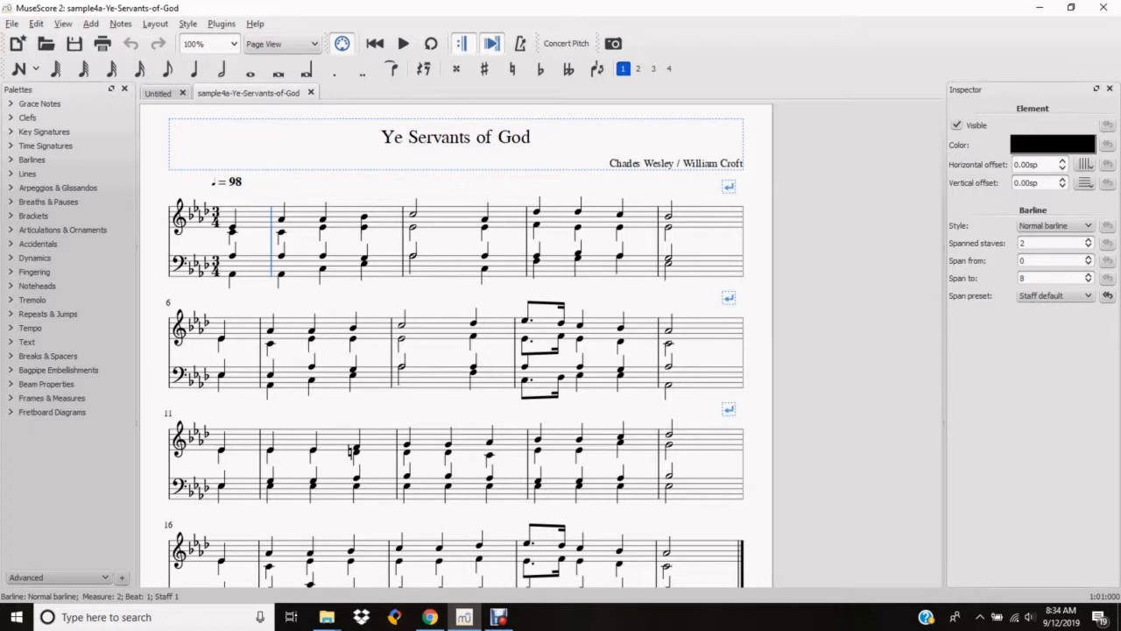
{"action": "right_click", "coordinate": [273, 246]}
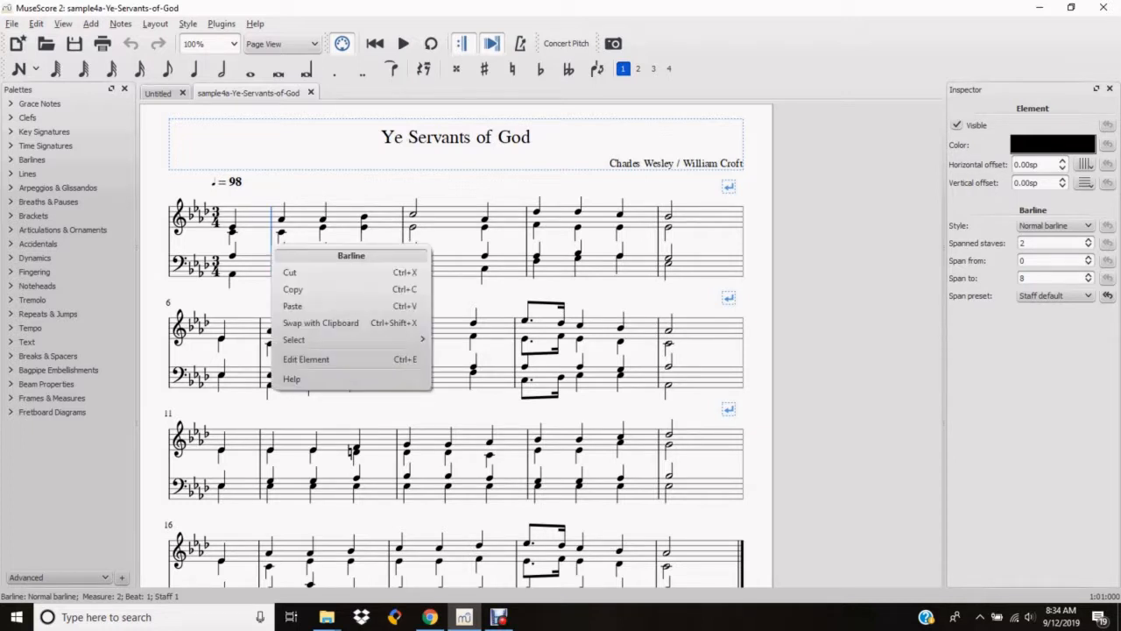
{"action": "mouse_move", "coordinate": [298, 339]}
{"action": "left_click", "coordinate": [474, 343]}
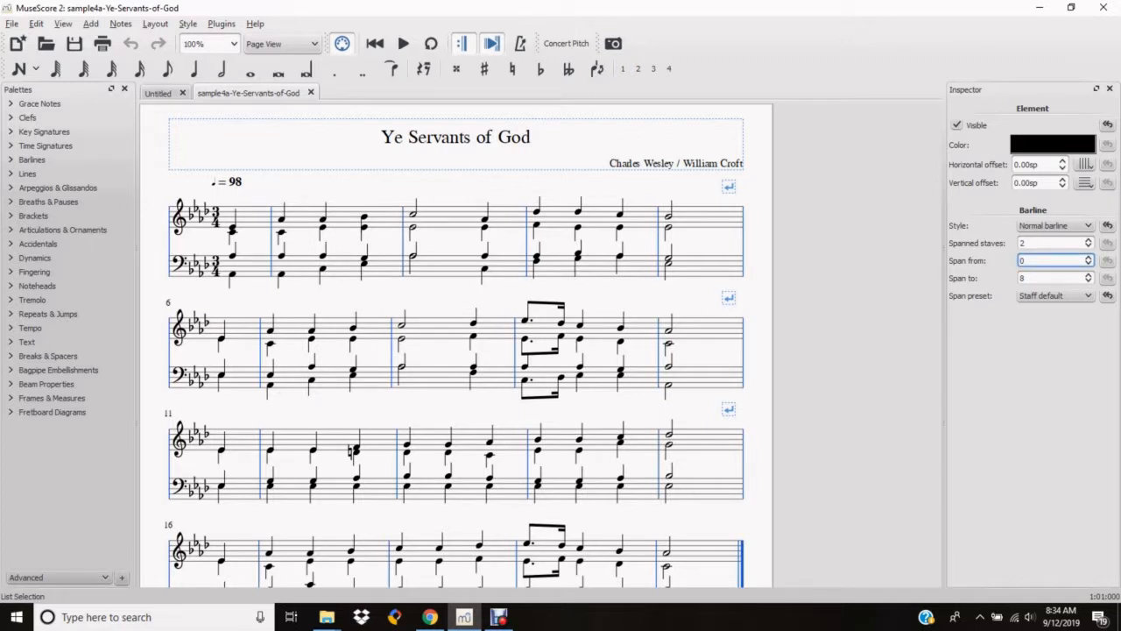
{"action": "scroll", "coordinate": [1023, 245], "scroll_direction": "down", "scroll_amount": 1}
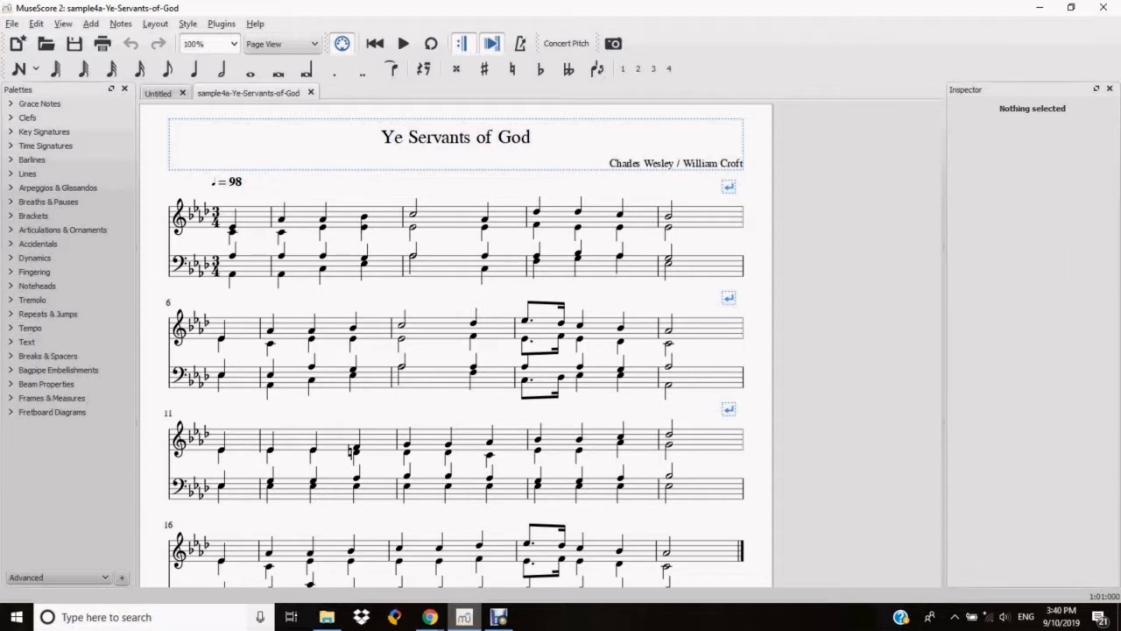
- Open ye-servants-lyrics.txt in Notepad at 120% zoom and copy the four lines of Verse1
{"action": "key", "text": "super+s"}
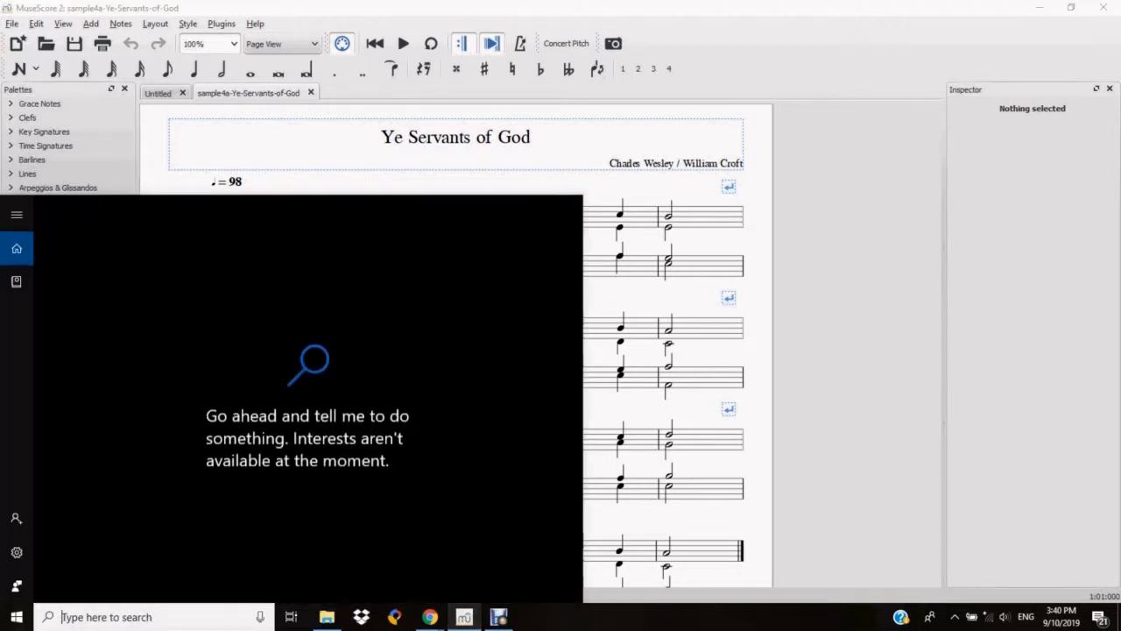
{"action": "type", "text": "y"}
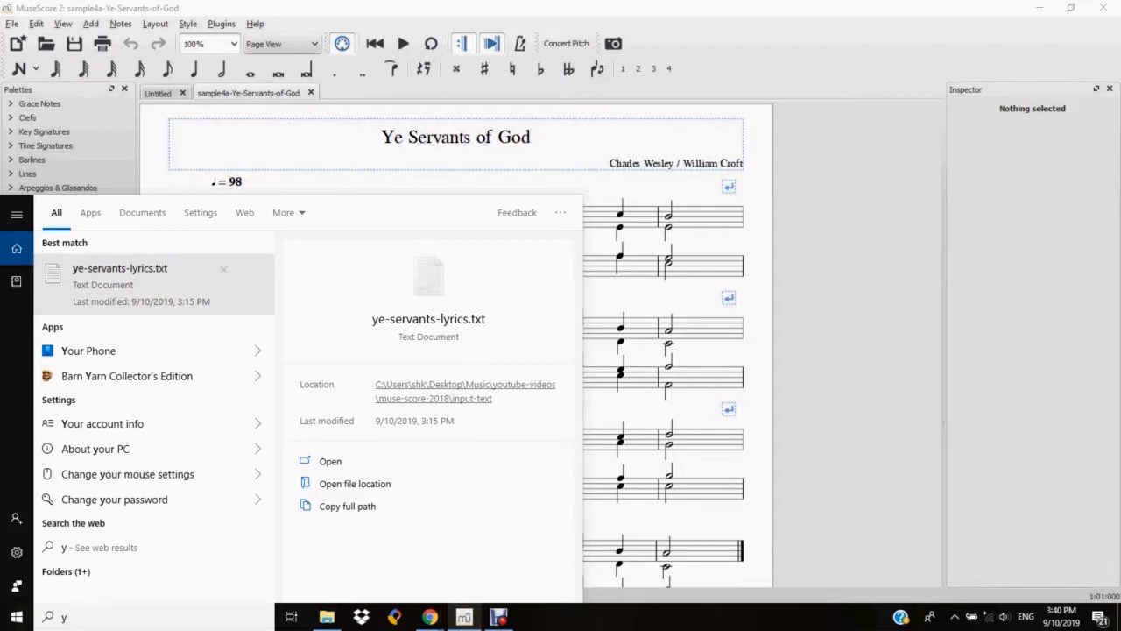
{"action": "key", "text": "Return"}
{"action": "key", "text": "ctrl+plus"}
{"action": "key", "text": "ctrl+plus"}
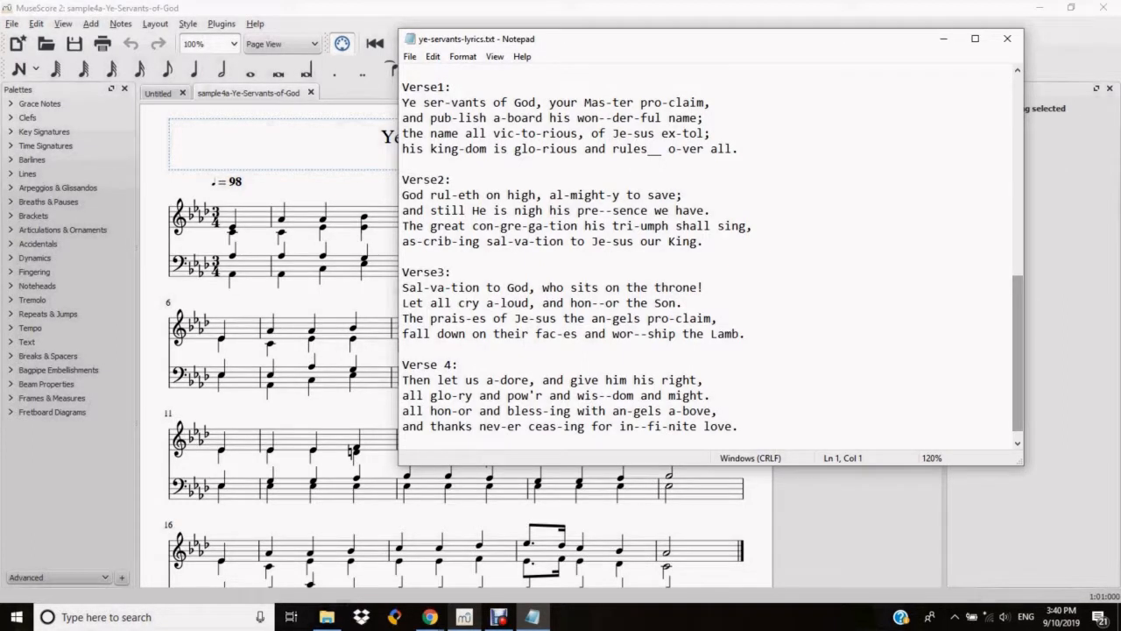
{"action": "left_click_drag", "start_coordinate": [403, 102], "coordinate": [739, 149]}
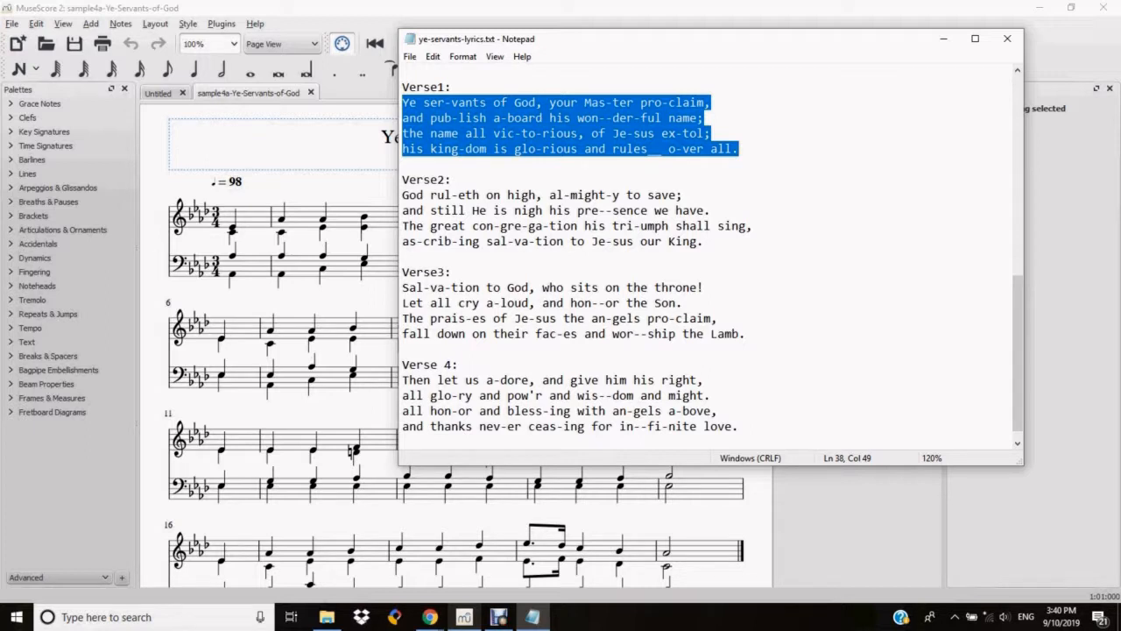
- Return to MuseScore and paste the Verse1 lyrics syllable by syllable under the treble staff, from the first note through "all."
{"action": "left_click", "coordinate": [232, 228]}
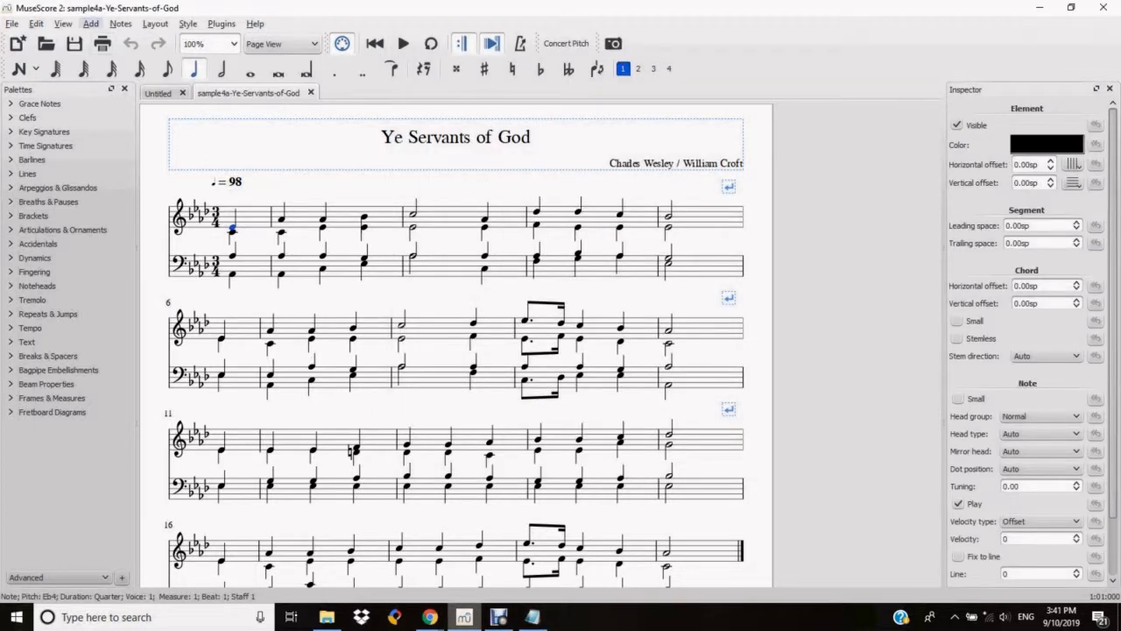
{"action": "left_click", "coordinate": [90, 24]}
{"action": "mouse_move", "coordinate": [102, 59]}
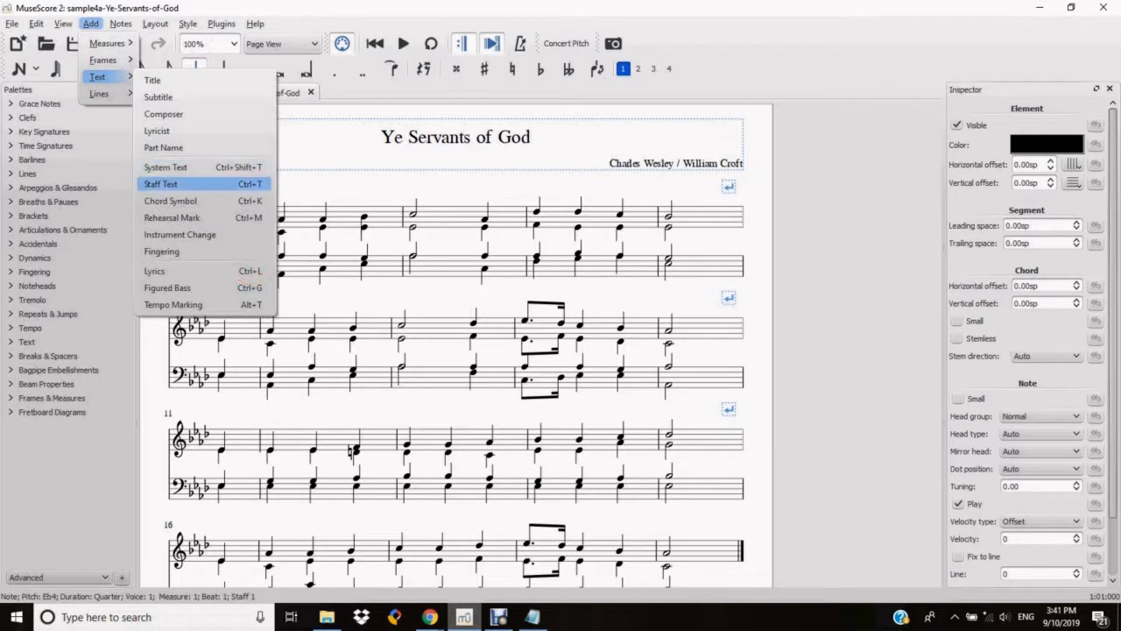
{"action": "left_click", "coordinate": [155, 271]}
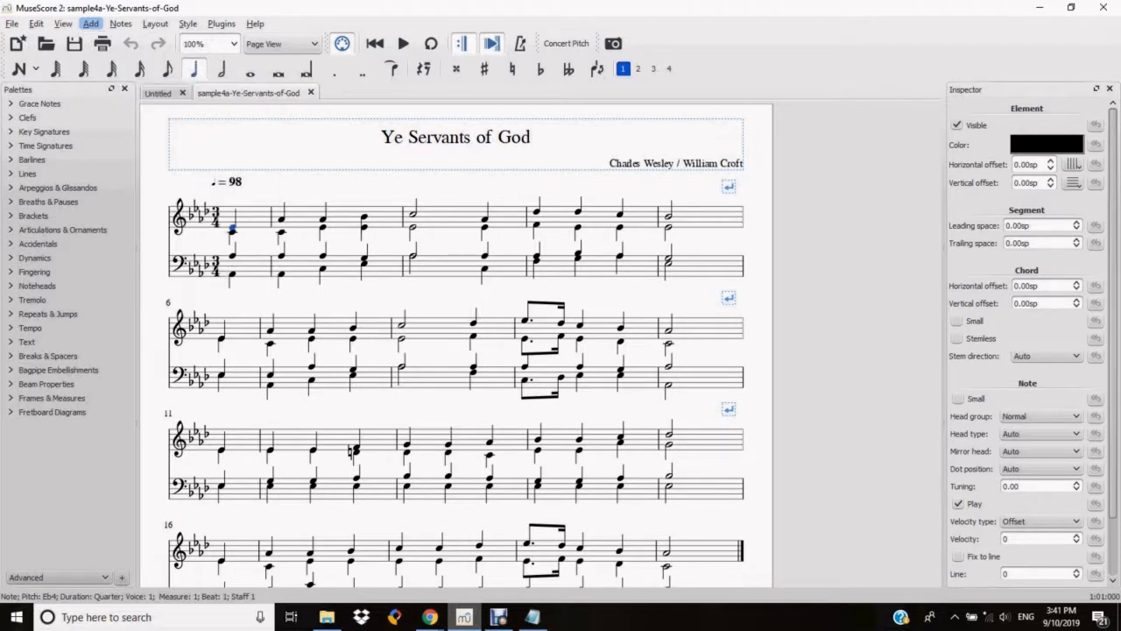
{"action": "key", "text": "ctrl+v"}
{"action": "key", "text": "ctrl+v"}
{"action": "key", "text": "ctrl+v"}
{"action": "key", "text": "ctrl+v"}
{"action": "key", "text": "ctrl+v"}
{"action": "key", "text": "ctrl+v"}
{"action": "key", "text": "ctrl+v"}
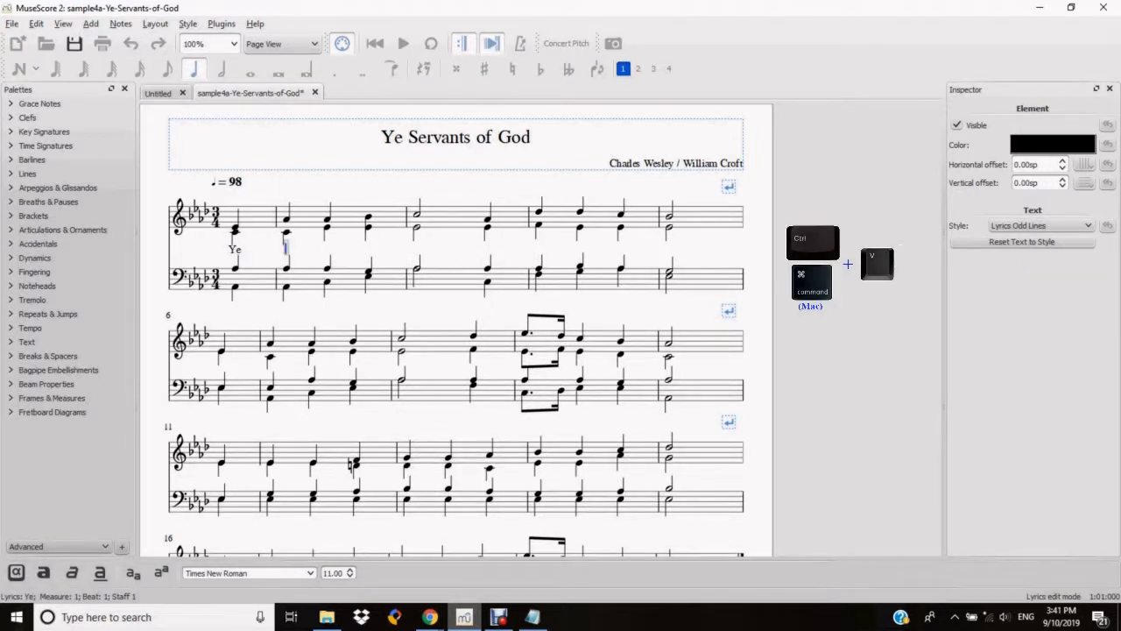
{"action": "key", "text": "ctrl+v"}
{"action": "key", "text": "ctrl+v"}
{"action": "key", "text": "ctrl+v"}
{"action": "key", "text": "ctrl+v"}
{"action": "key", "text": "ctrl+v"}
{"action": "key", "text": "ctrl+v"}
{"action": "key", "text": "ctrl+v"}
{"action": "key", "text": "ctrl+v"}
{"action": "key", "text": "ctrl+v"}
{"action": "key", "text": "ctrl+v"}
{"action": "key", "text": "ctrl+v"}
{"action": "key", "text": "ctrl+v"}
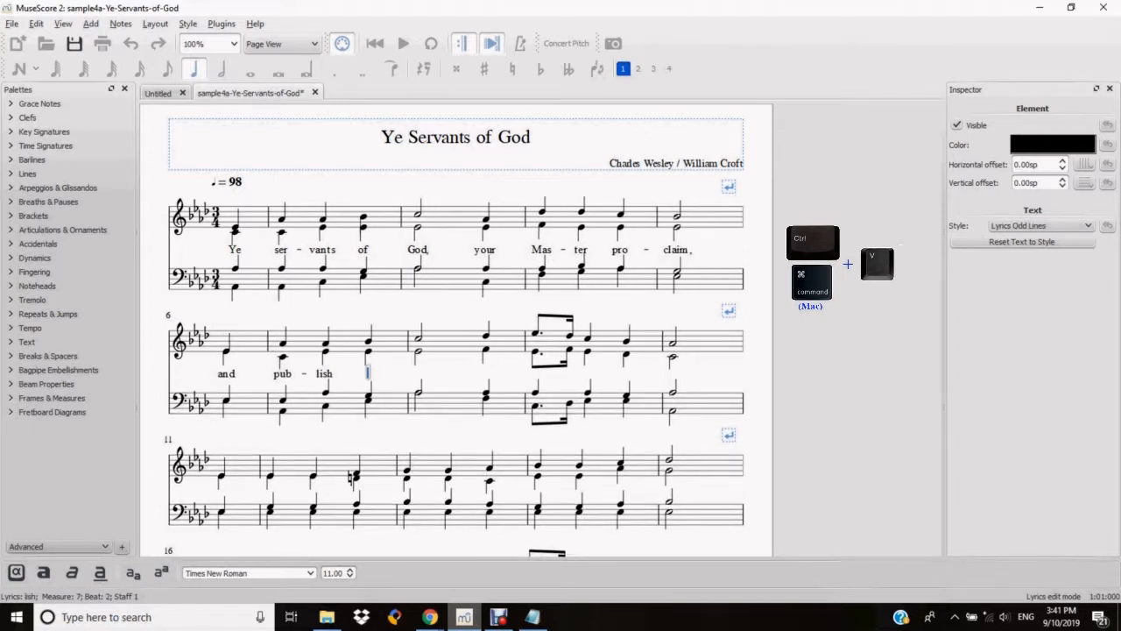
{"action": "key", "text": "ctrl+v"}
{"action": "key", "text": "ctrl+v"}
{"action": "key", "text": "ctrl+v"}
{"action": "key", "text": "ctrl+v"}
{"action": "key", "text": "ctrl+v"}
{"action": "key", "text": "ctrl+v"}
{"action": "key", "text": "ctrl+v"}
{"action": "key", "text": "ctrl+v"}
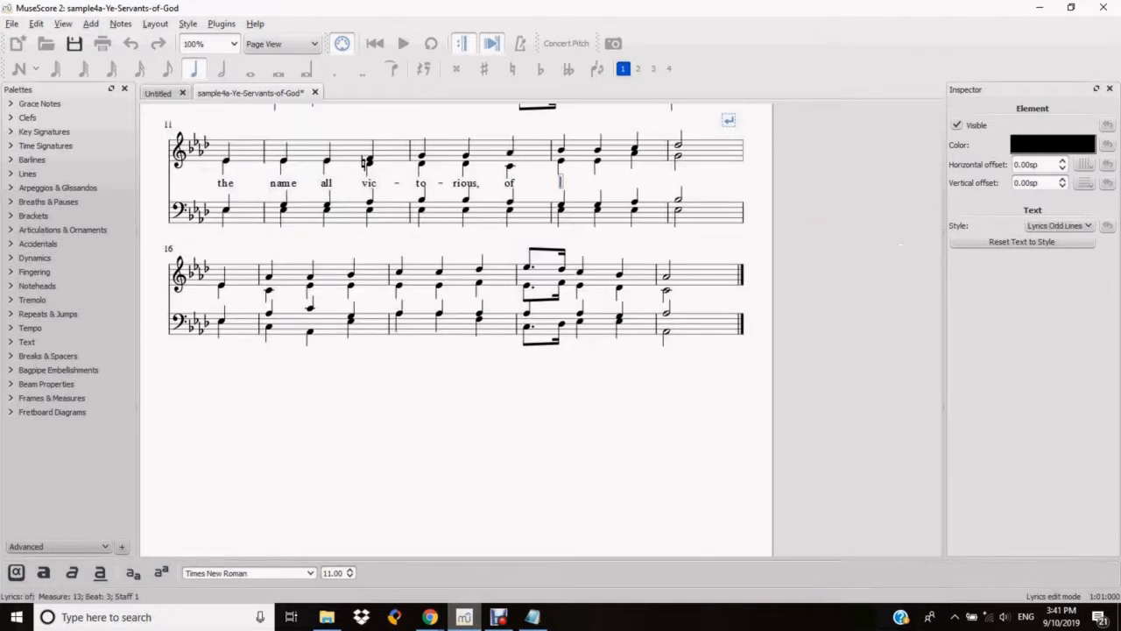
{"action": "key", "text": "ctrl+v"}
{"action": "key", "text": "ctrl+v"}
{"action": "key", "text": "ctrl+v"}
{"action": "key", "text": "ctrl+v"}
{"action": "key", "text": "ctrl+v"}
{"action": "key", "text": "ctrl+v"}
{"action": "key", "text": "ctrl+v"}
{"action": "key", "text": "ctrl+v"}
{"action": "type", "text": "glo-"}
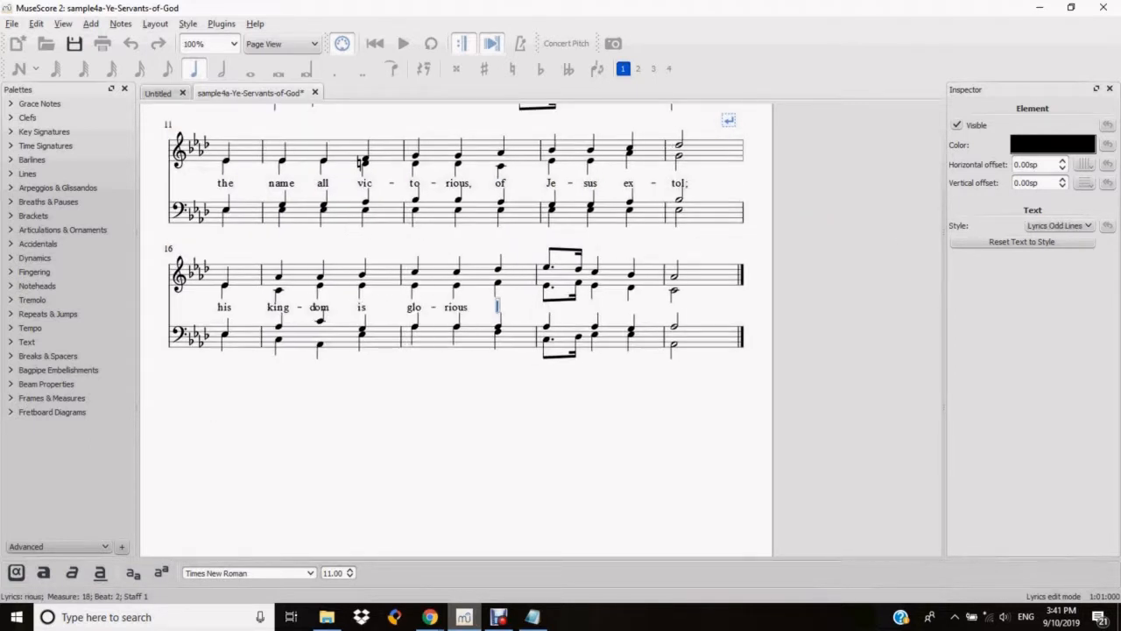
{"action": "key", "text": "ctrl+v"}
{"action": "key", "text": "ctrl+v"}
{"action": "key", "text": "ctrl+v"}
{"action": "key", "text": "ctrl+v"}
{"action": "key", "text": "ctrl+v"}
{"action": "type", "text": "all"}
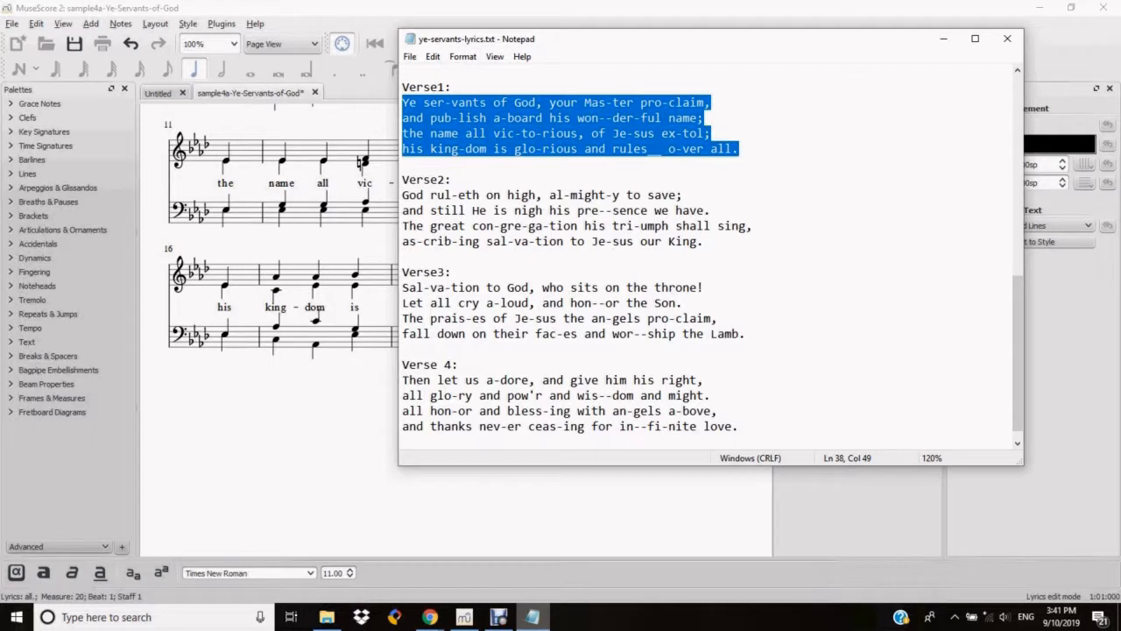
- Copy the four Verse2 lines from the lyrics file and start a second lyrics line in MuseScore beneath "Ye" on the first note
{"action": "left_click_drag", "start_coordinate": [402, 195], "coordinate": [704, 241]}
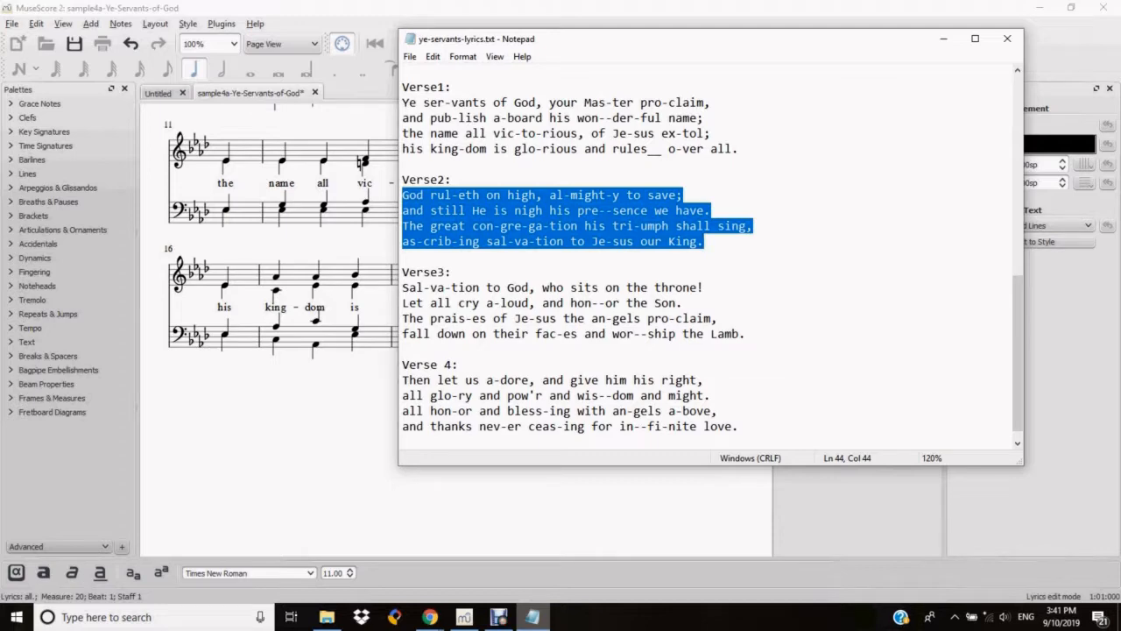
{"action": "key", "text": "alt+Tab"}
{"action": "left_click_drag", "start_coordinate": [464, 235], "coordinate": [460, 411]}
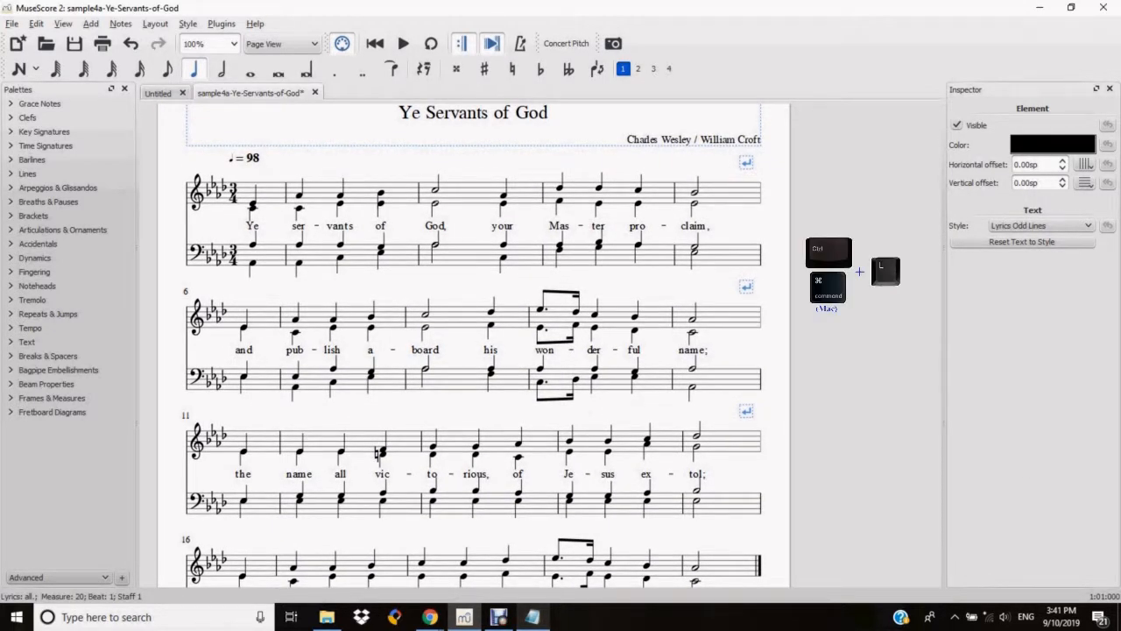
{"action": "left_click", "coordinate": [253, 226]}
{"action": "double_click", "coordinate": [252, 228]}
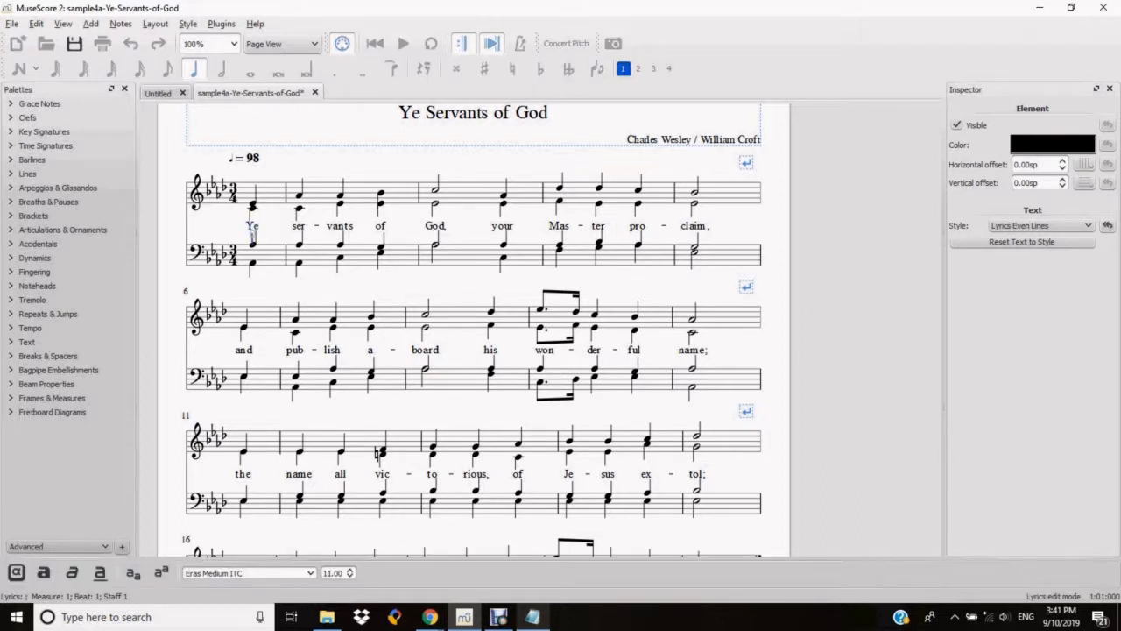
{"action": "key", "text": "Down"}
- Paste the Verse2 lyrics syllable by syllable into the second lyrics line, from "God rul-eth" through "our King."
{"action": "type", "text": "God rul-eth on high, al-"}
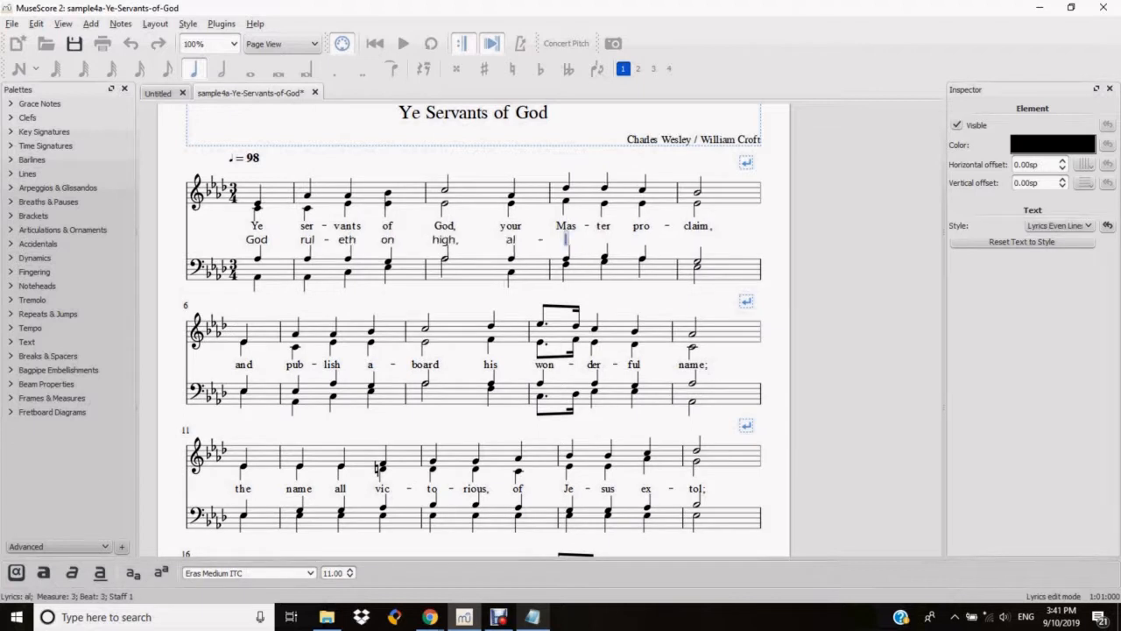
{"action": "type", "text": "might-y to save; and still He is nigh"}
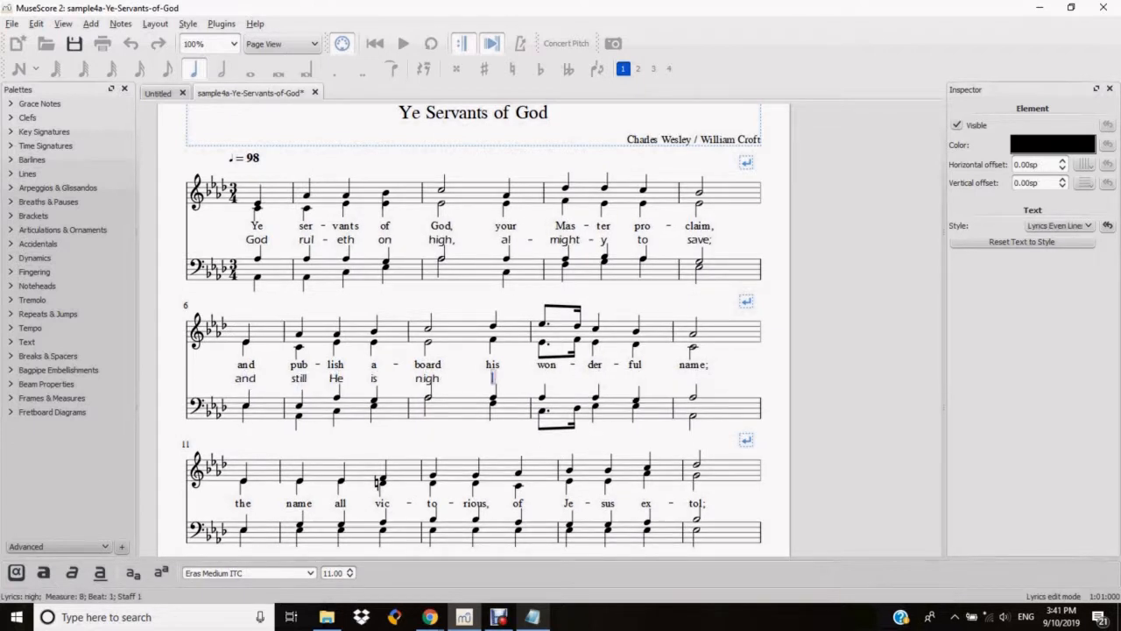
{"action": "key", "text": "ctrl+v"}
{"action": "key", "text": "ctrl+v"}
{"action": "key", "text": "ctrl+v"}
{"action": "key", "text": "ctrl+v"}
{"action": "key", "text": "ctrl+v"}
{"action": "key", "text": "ctrl+v"}
{"action": "key", "text": "ctrl+v"}
{"action": "key", "text": "ctrl+v"}
{"action": "key", "text": "ctrl+v"}
{"action": "key", "text": "ctrl+v"}
{"action": "key", "text": "ctrl+v"}
{"action": "key", "text": "ctrl+v"}
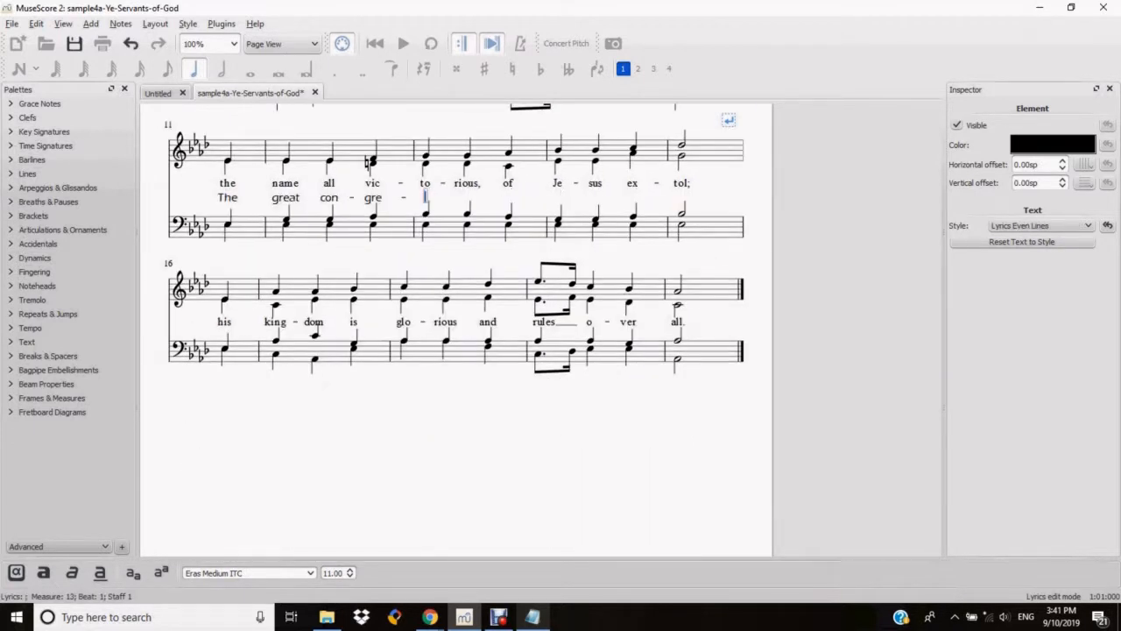
{"action": "key", "text": "ctrl+v"}
{"action": "key", "text": "ctrl+v"}
{"action": "key", "text": "ctrl+v"}
{"action": "key", "text": "ctrl+v"}
{"action": "key", "text": "ctrl+v"}
{"action": "key", "text": "ctrl+v"}
{"action": "key", "text": "ctrl+v"}
{"action": "key", "text": "ctrl+v"}
{"action": "key", "text": "ctrl+v"}
{"action": "key", "text": "ctrl+v"}
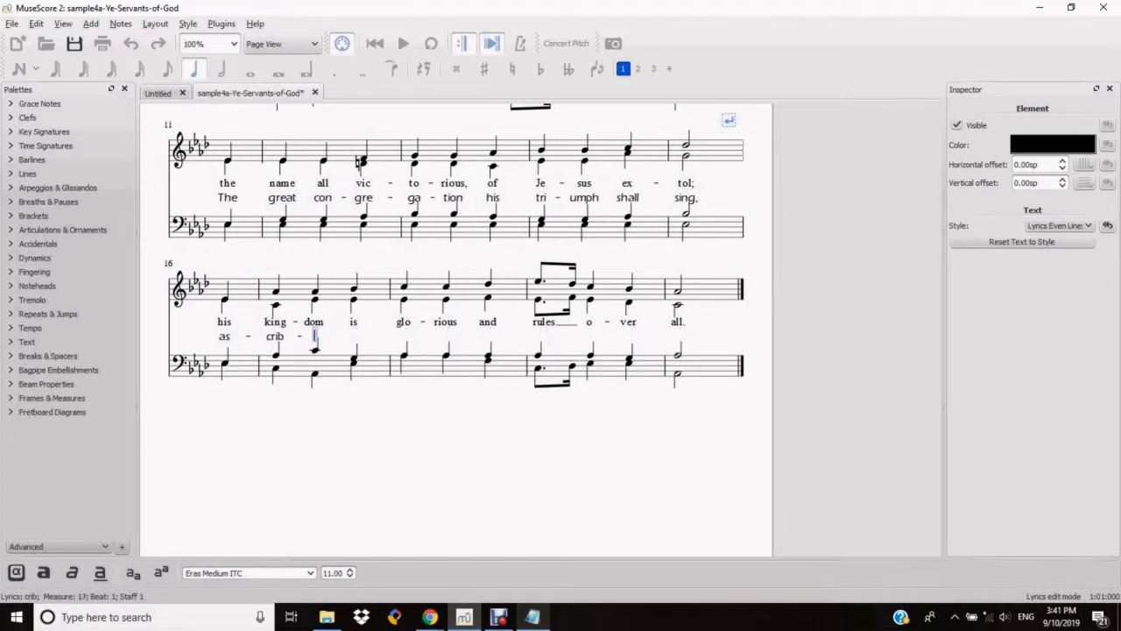
{"action": "key", "text": "ctrl+v"}
{"action": "key", "text": "ctrl+v"}
{"action": "key", "text": "ctrl+v"}
{"action": "key", "text": "ctrl+v"}
{"action": "key", "text": "ctrl+v"}
{"action": "key", "text": "ctrl+v"}
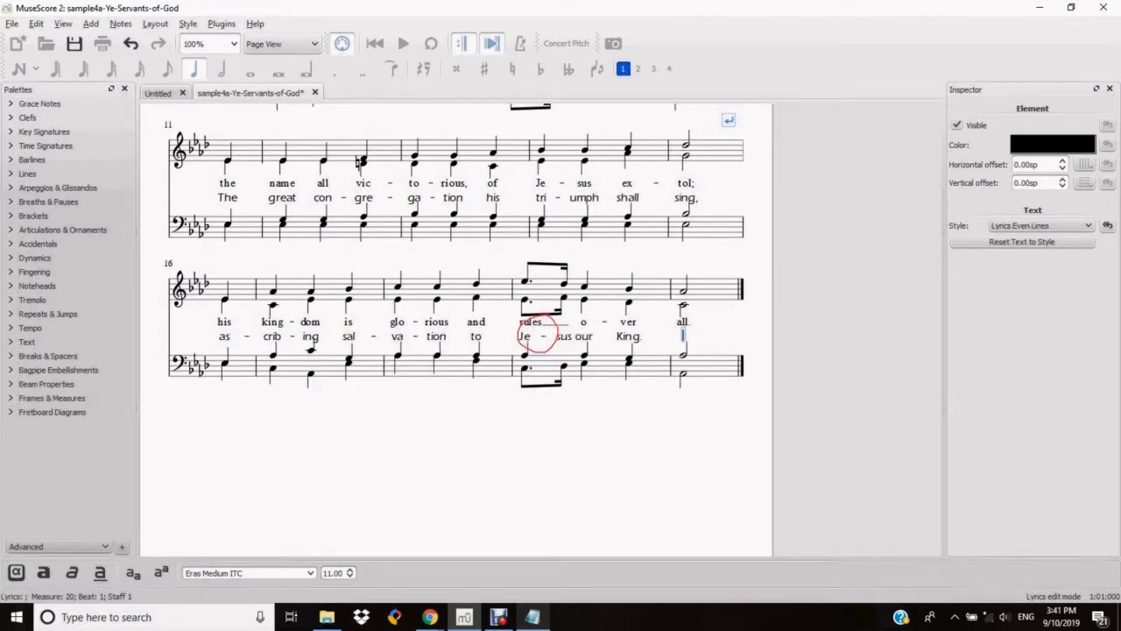
{"action": "key", "text": "Escape"}
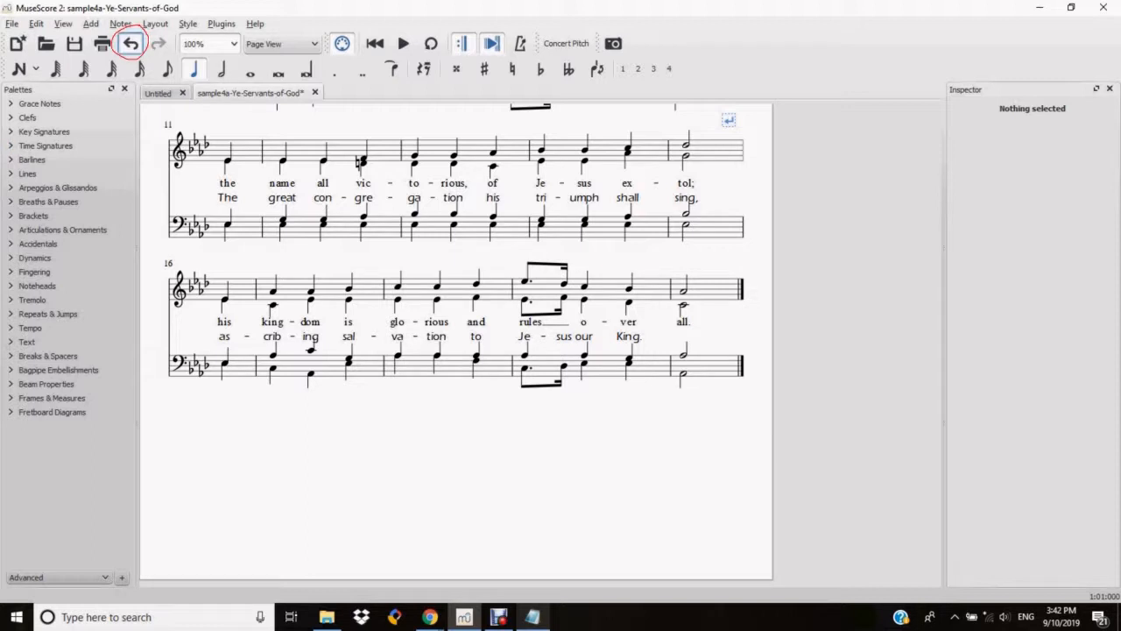
- Undo the second-line lyric entries that follow "to" at the end of measure 18
{"action": "left_click", "coordinate": [130, 43]}
{"action": "left_click", "coordinate": [130, 43]}
{"action": "left_click", "coordinate": [130, 43]}
{"action": "left_click", "coordinate": [130, 43]}
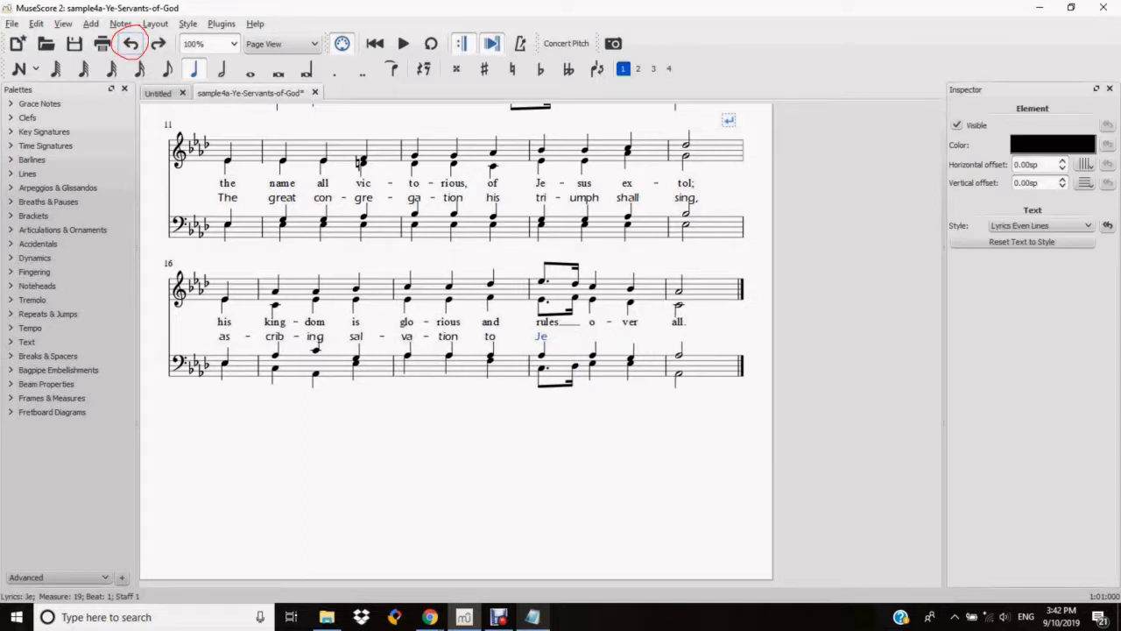
{"action": "left_click", "coordinate": [131, 43]}
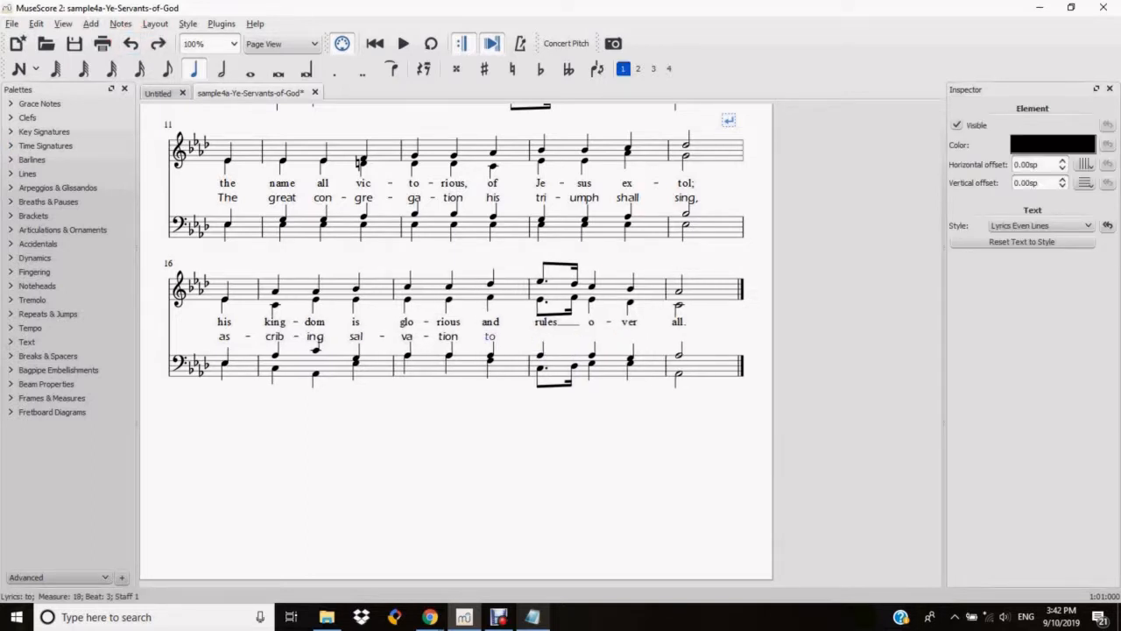
- In the Notepad lyrics, add a second hyphen to "Je-sus" in Verse2's last line and copy "Je--sus our King."
{"action": "left_click", "coordinate": [533, 617]}
{"action": "left_click", "coordinate": [605, 242]}
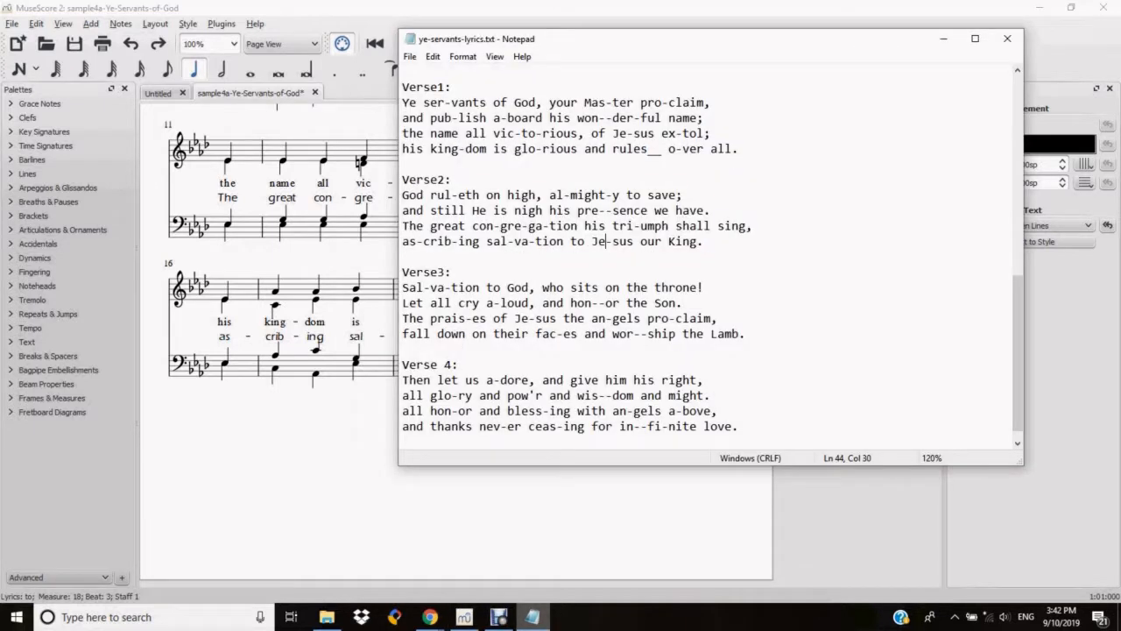
{"action": "type", "text": "-"}
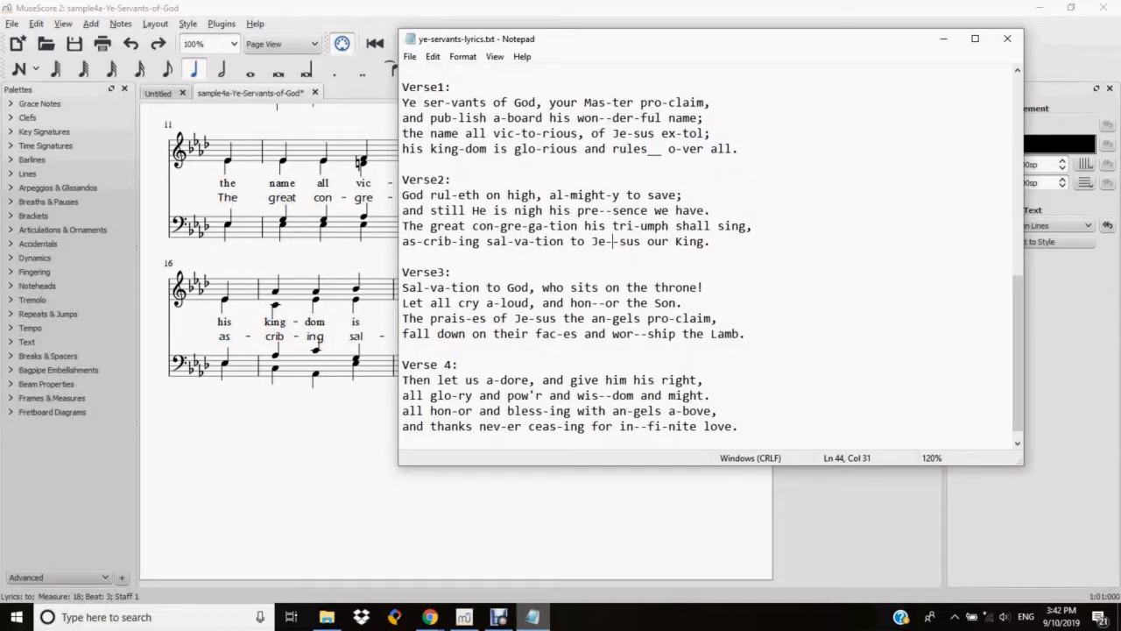
{"action": "left_click_drag", "start_coordinate": [591, 242], "coordinate": [712, 242]}
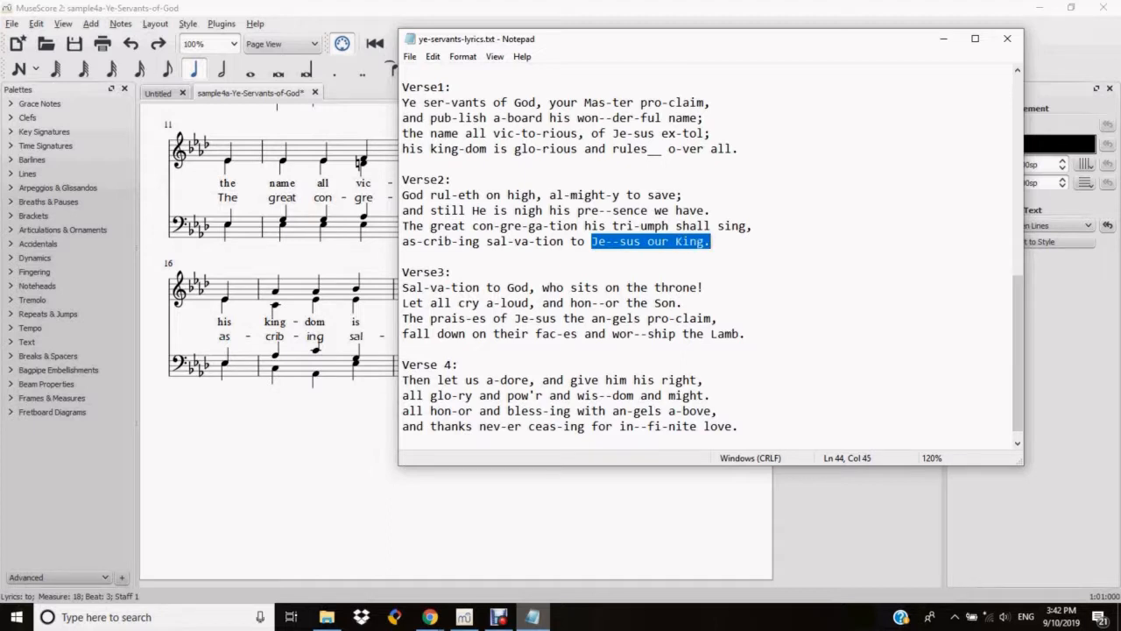
{"action": "key", "text": "alt+Tab"}
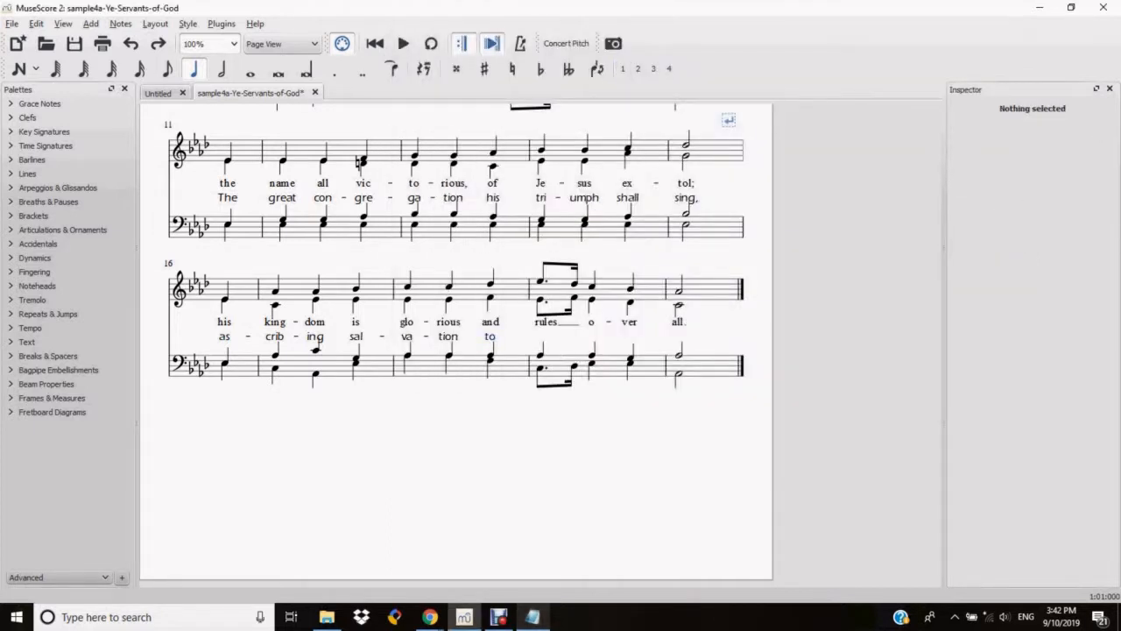
- Paste "Je--sus our King." into MuseScore's second lyrics line, starting beneath "rules" in measure 19, and finish lyrics entry
{"action": "left_click", "coordinate": [546, 323]}
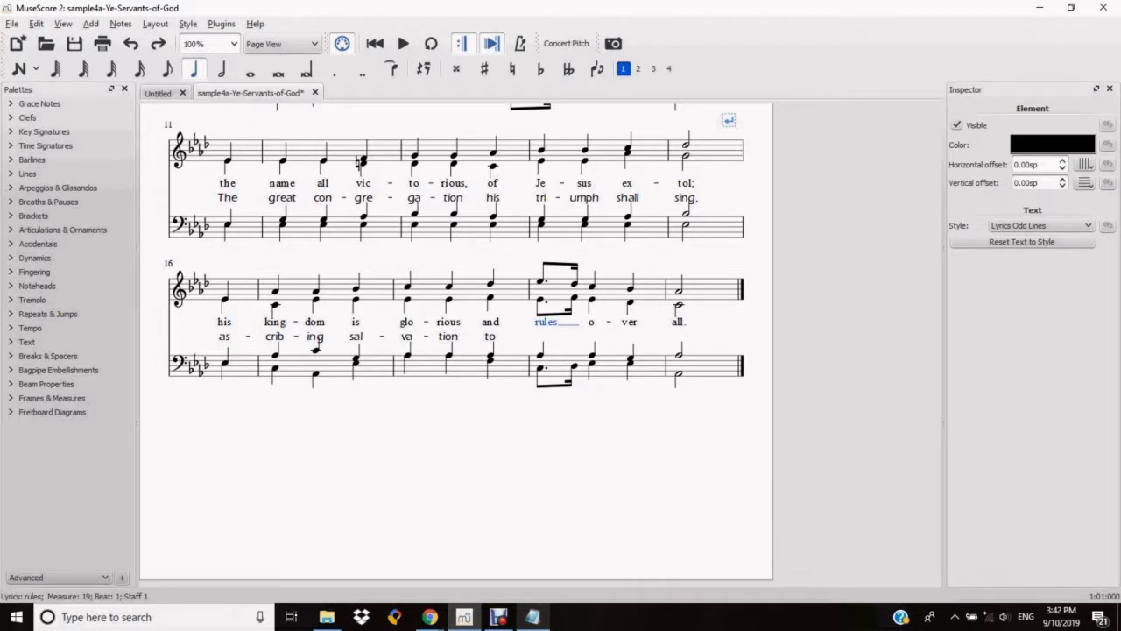
{"action": "key", "text": "ctrl+l"}
{"action": "type", "text": "Je - "}
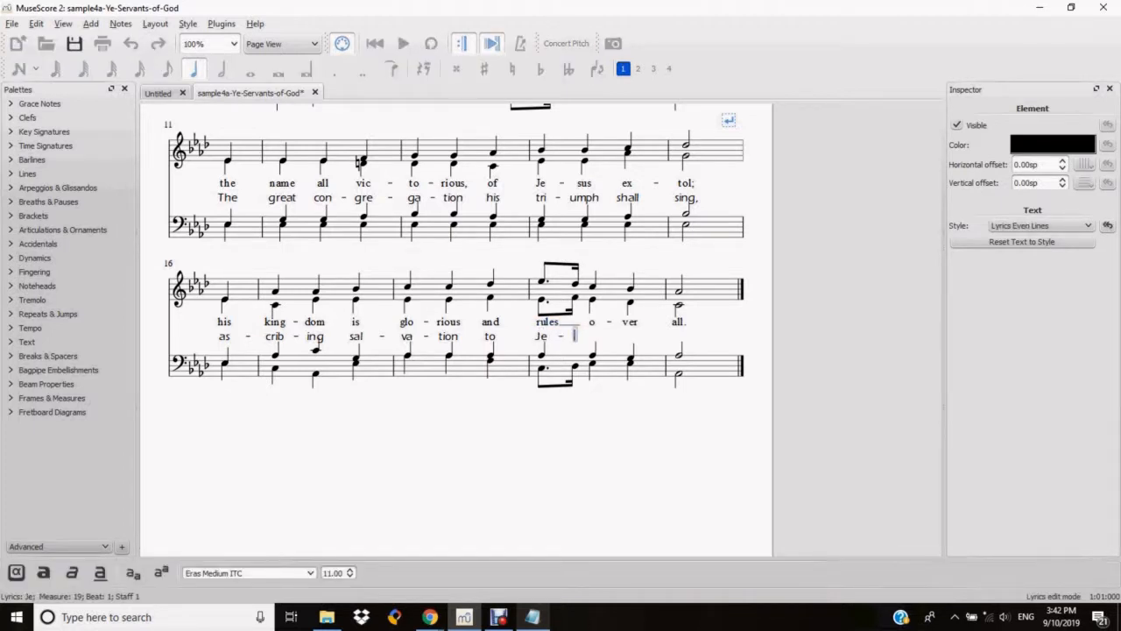
{"action": "type", "text": "sus our King."}
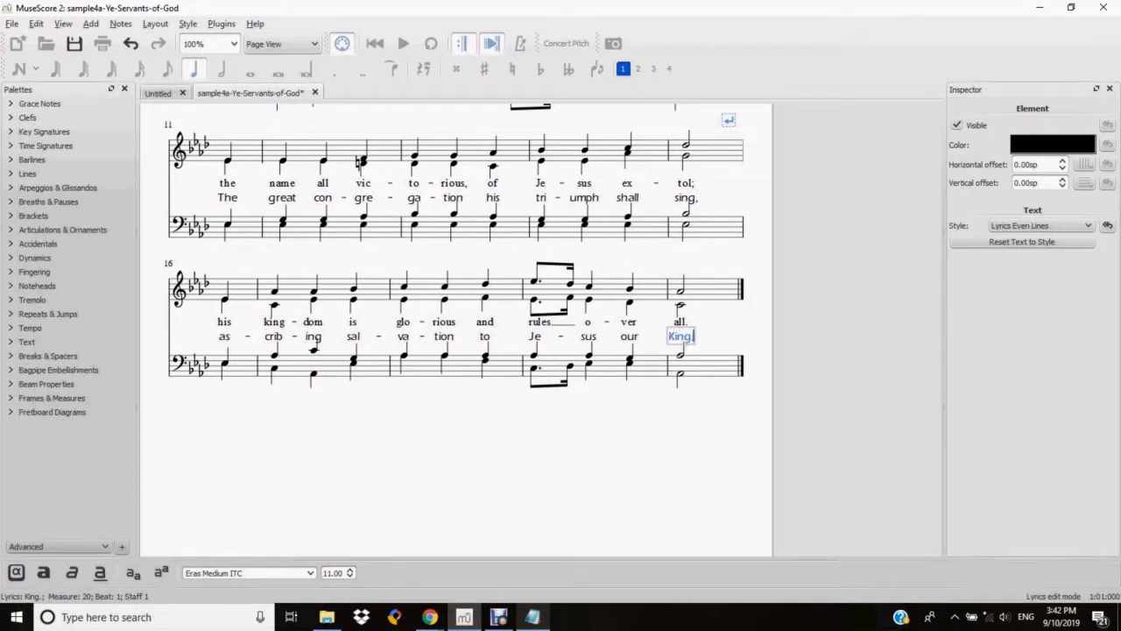
{"action": "key", "text": "Escape"}
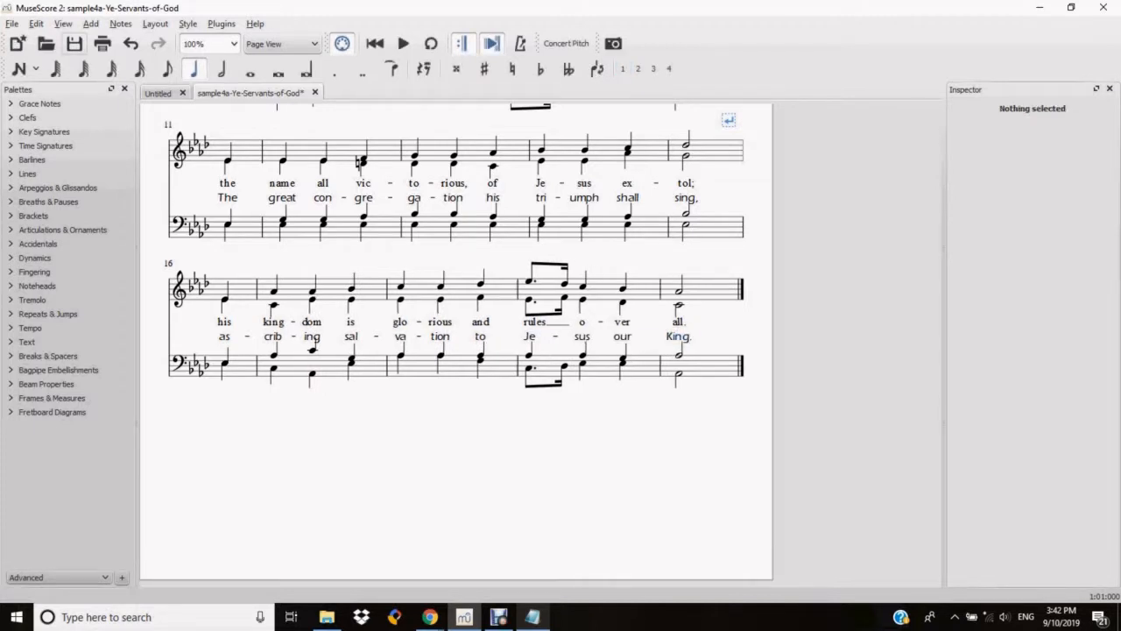
- Save the score, and set the font of the Lyrics Even Lines text style to Eras Medium ITC
{"action": "left_click", "coordinate": [74, 43]}
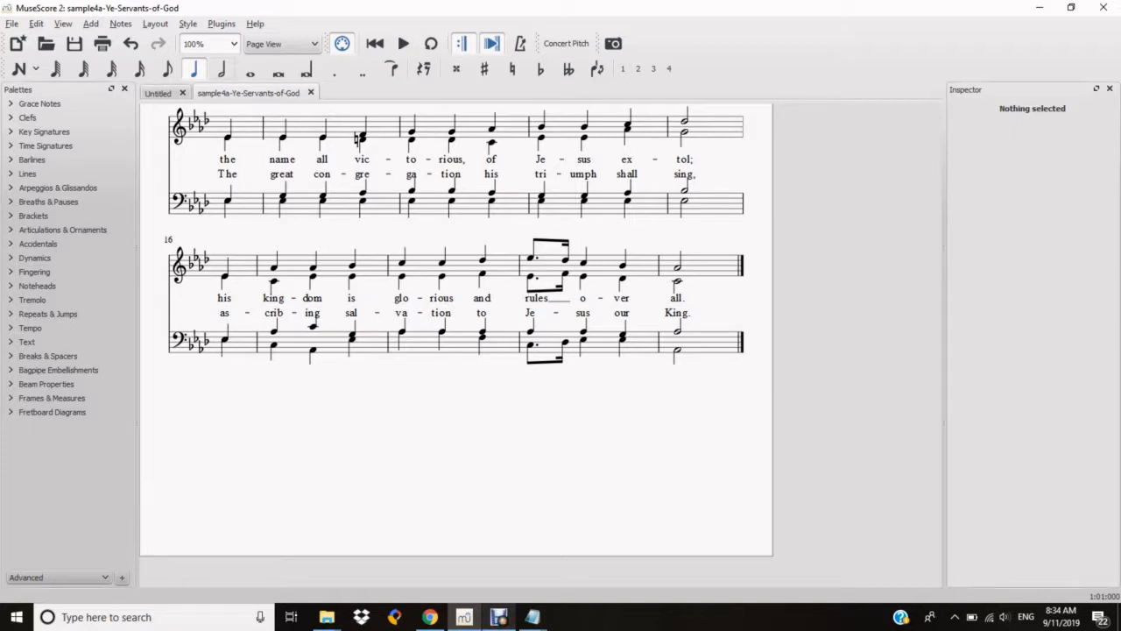
{"action": "left_click", "coordinate": [188, 23]}
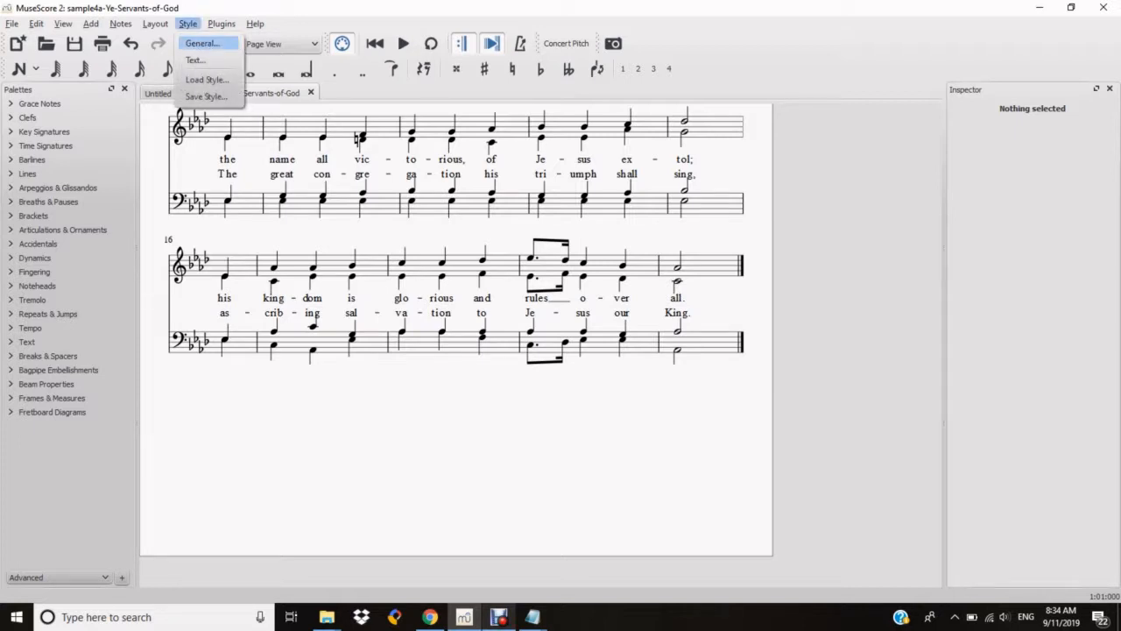
{"action": "left_click", "coordinate": [194, 60]}
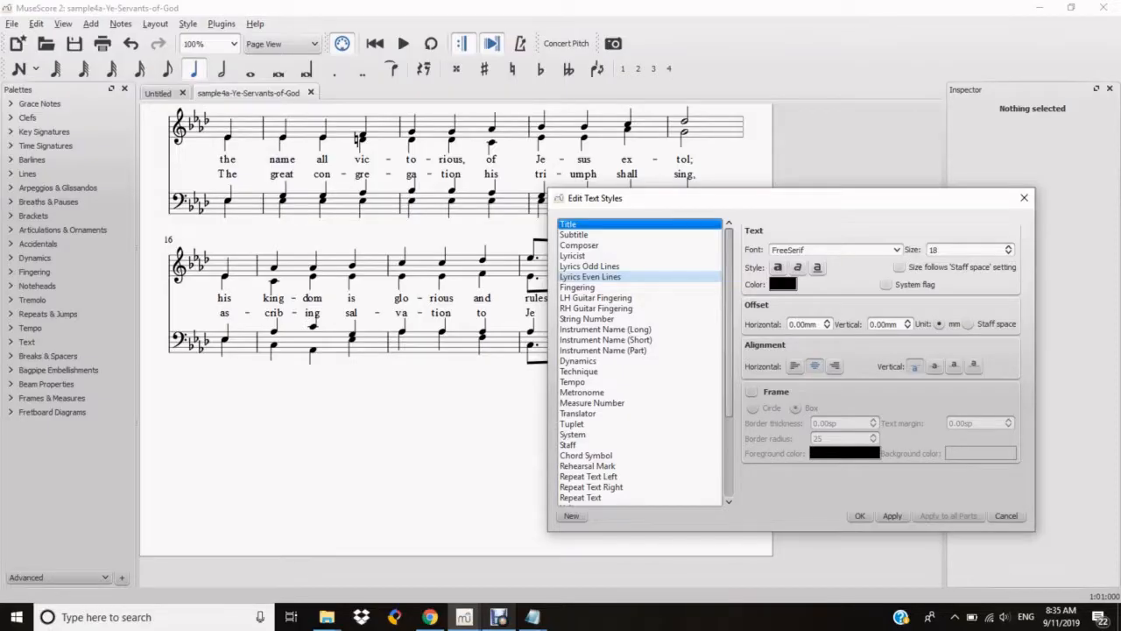
{"action": "left_click", "coordinate": [595, 276]}
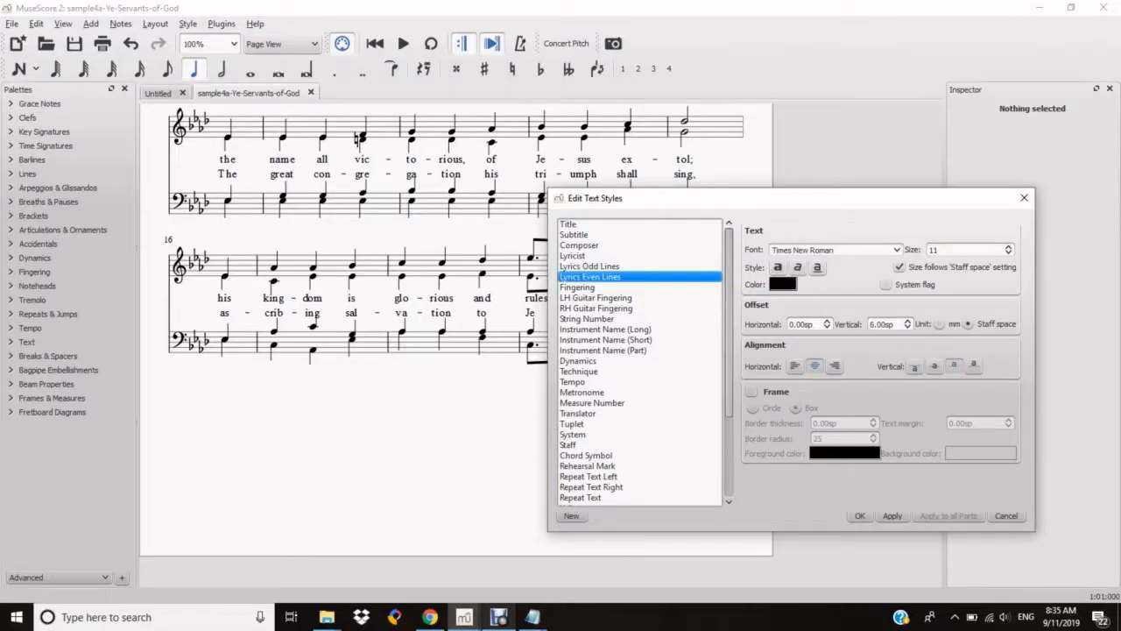
{"action": "left_click_drag", "start_coordinate": [838, 249], "coordinate": [772, 249]}
{"action": "type", "text": "eras"}
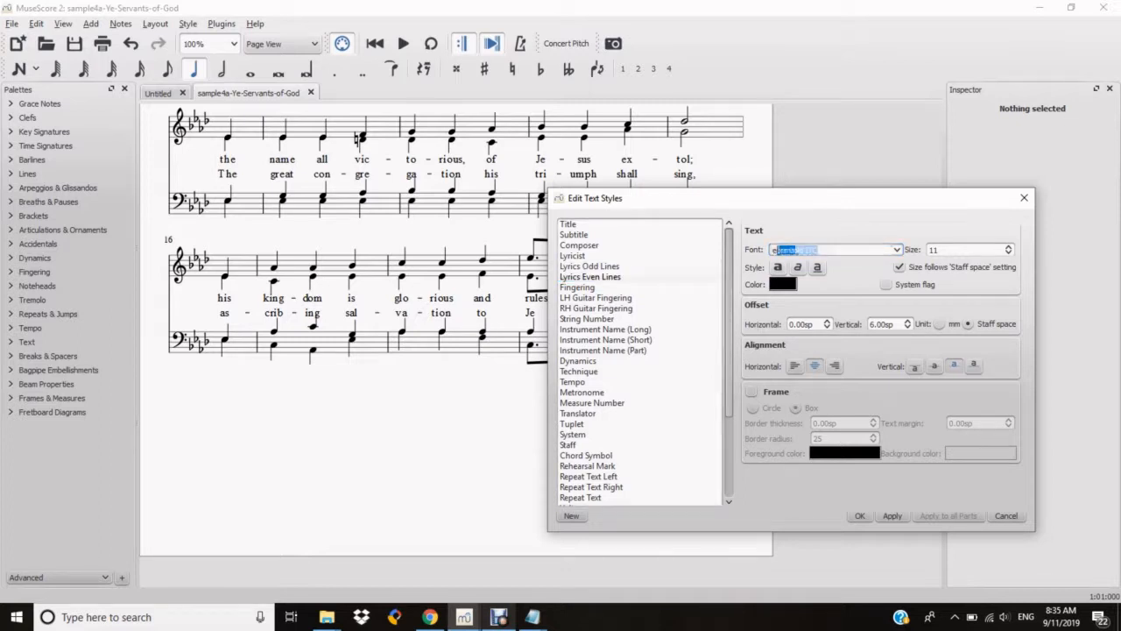
{"action": "type", "text": " mediu"}
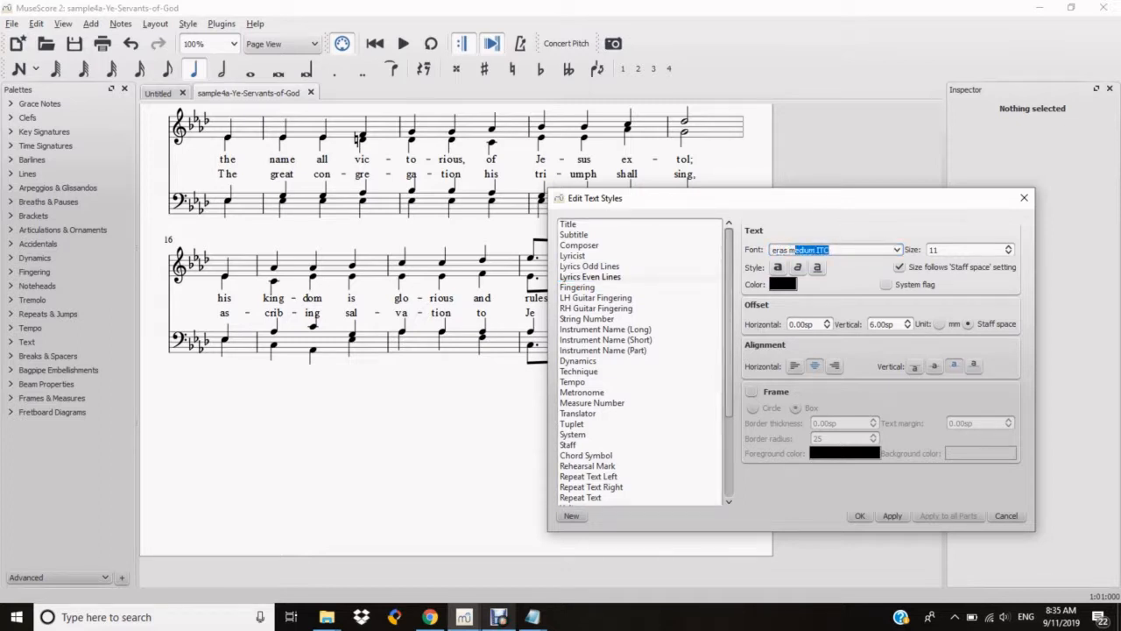
{"action": "key", "text": "Return"}
{"action": "key", "text": "Return"}
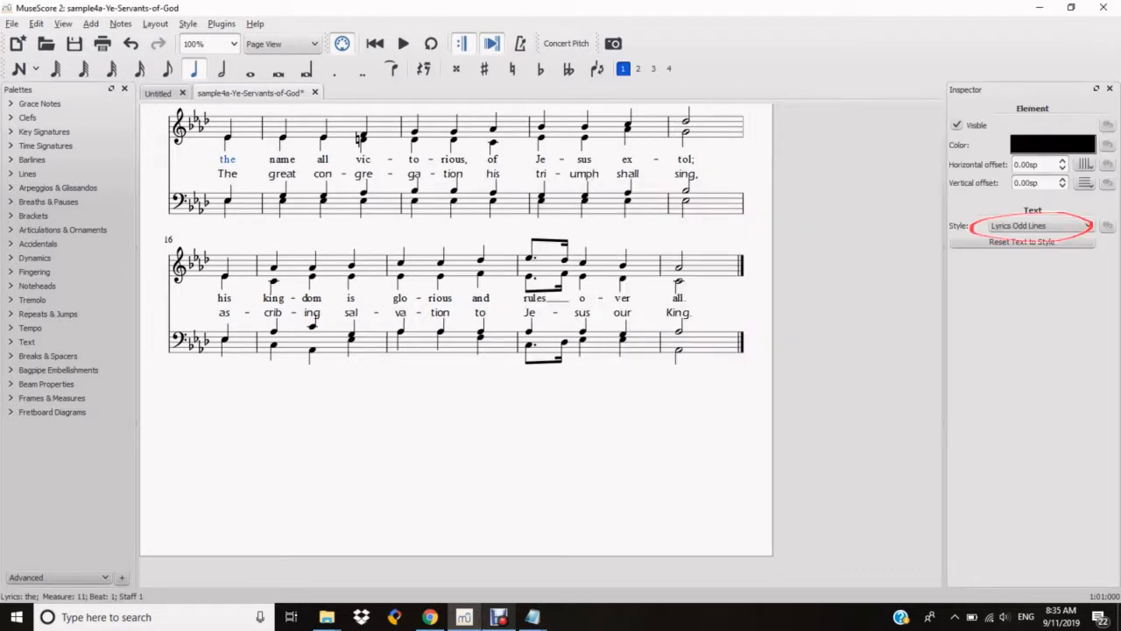
- Check the text style assigned to individual syllables in both lyrics lines of measures 12 and 13
{"action": "left_click", "coordinate": [282, 174]}
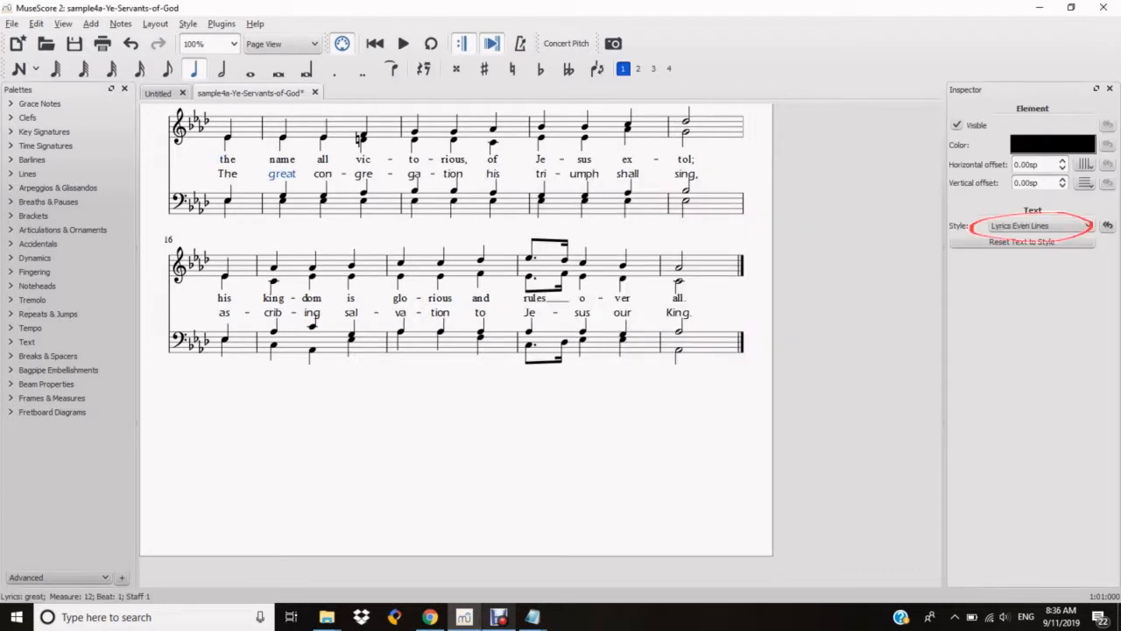
{"action": "left_click", "coordinate": [364, 173]}
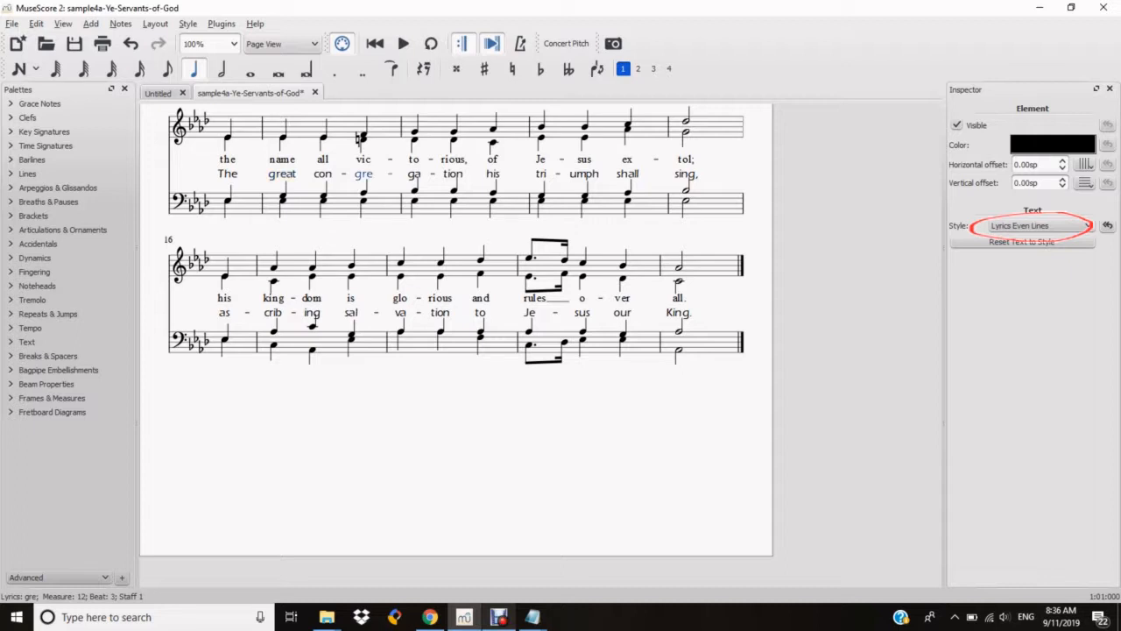
{"action": "left_click", "coordinate": [454, 159]}
- Select all similar lyrics elements starting from "rious" in measure 18 and assign them the Lyrics Even Lines style
{"action": "left_click", "coordinate": [439, 299]}
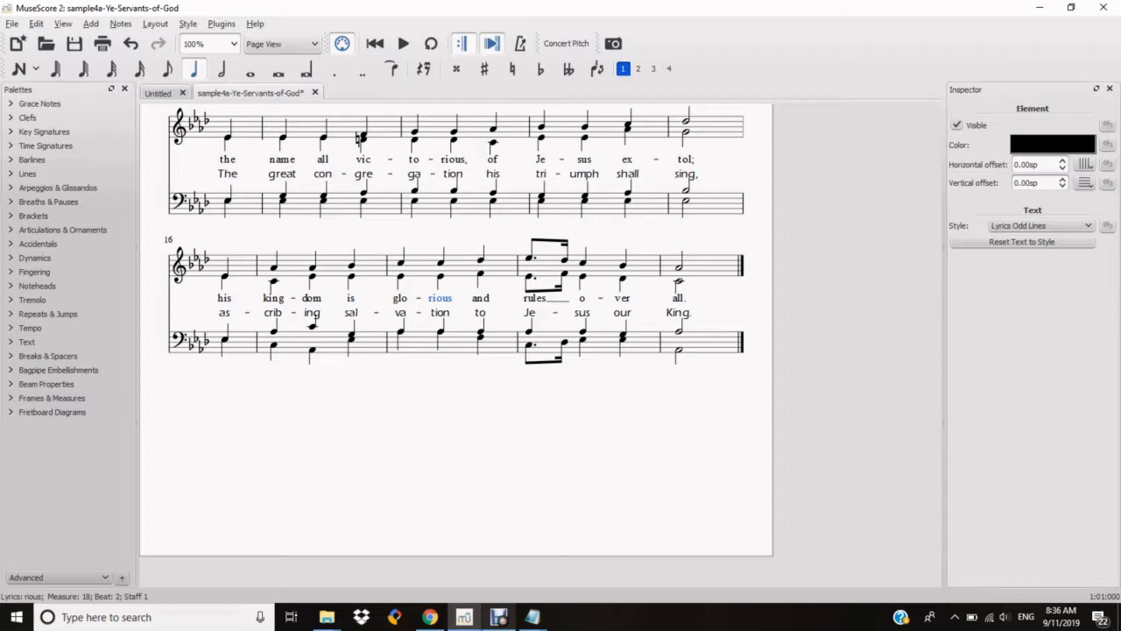
{"action": "right_click", "coordinate": [447, 304]}
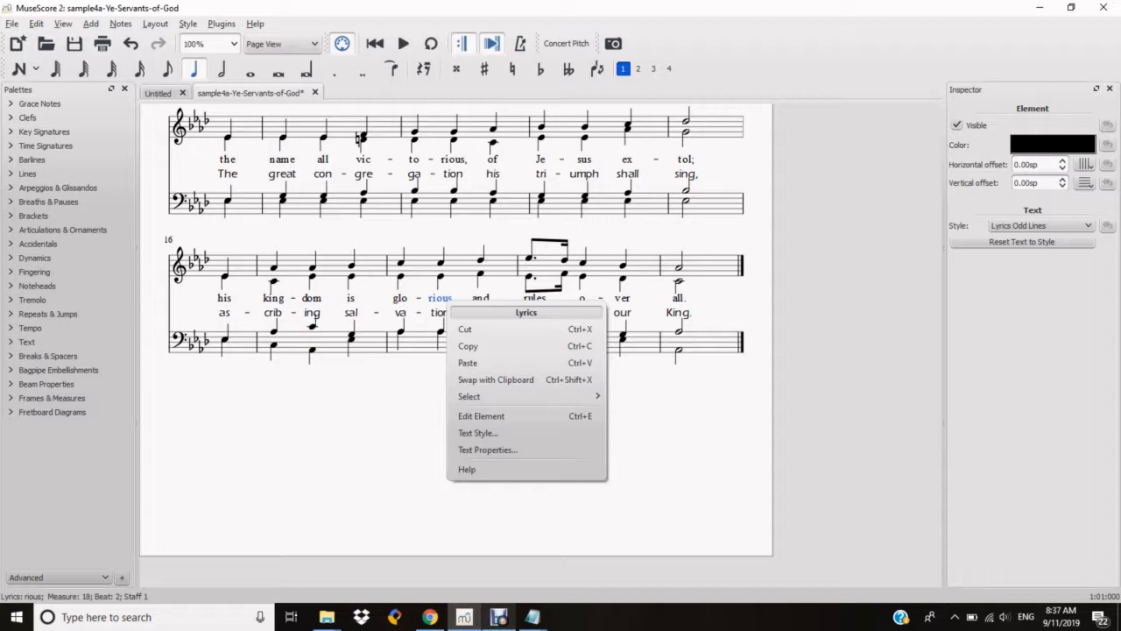
{"action": "mouse_move", "coordinate": [517, 397]}
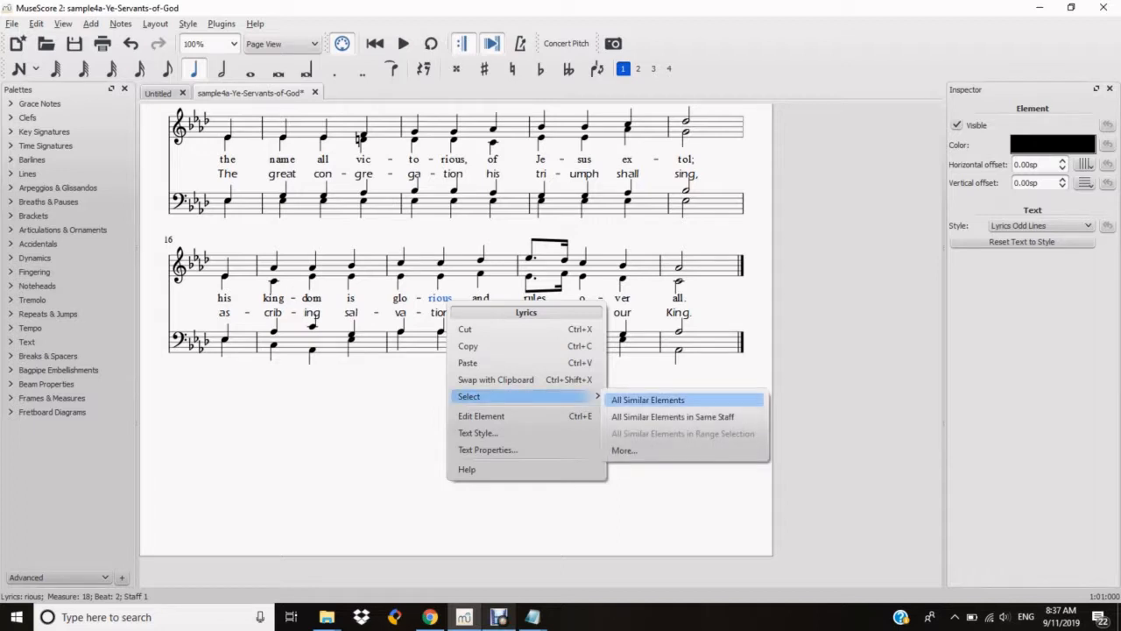
{"action": "left_click", "coordinate": [648, 400]}
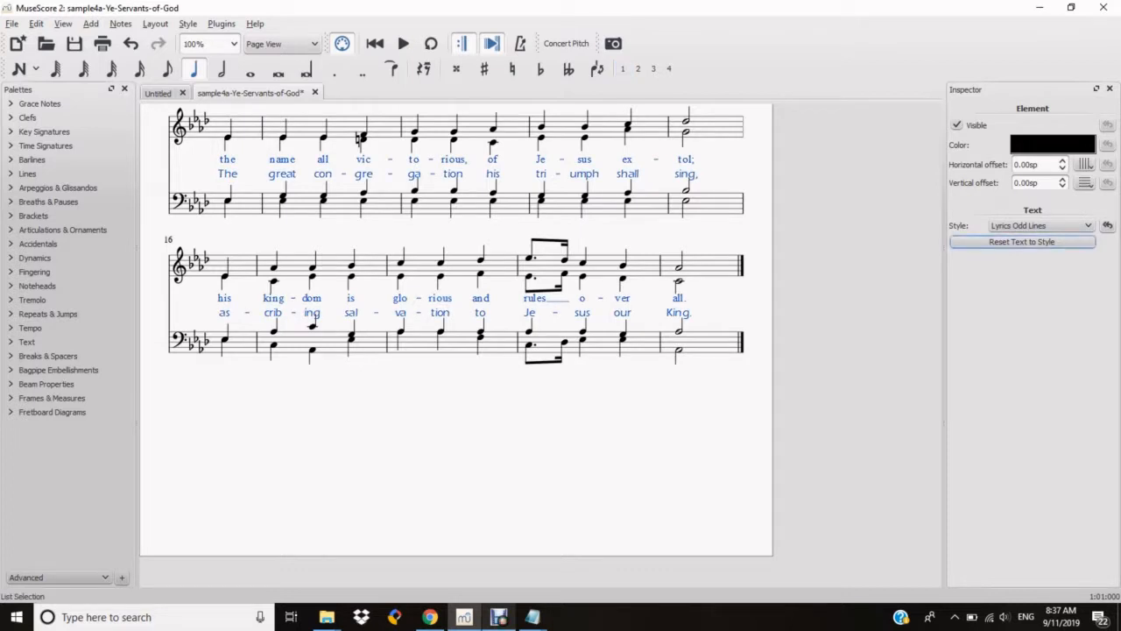
{"action": "left_click", "coordinate": [1040, 225]}
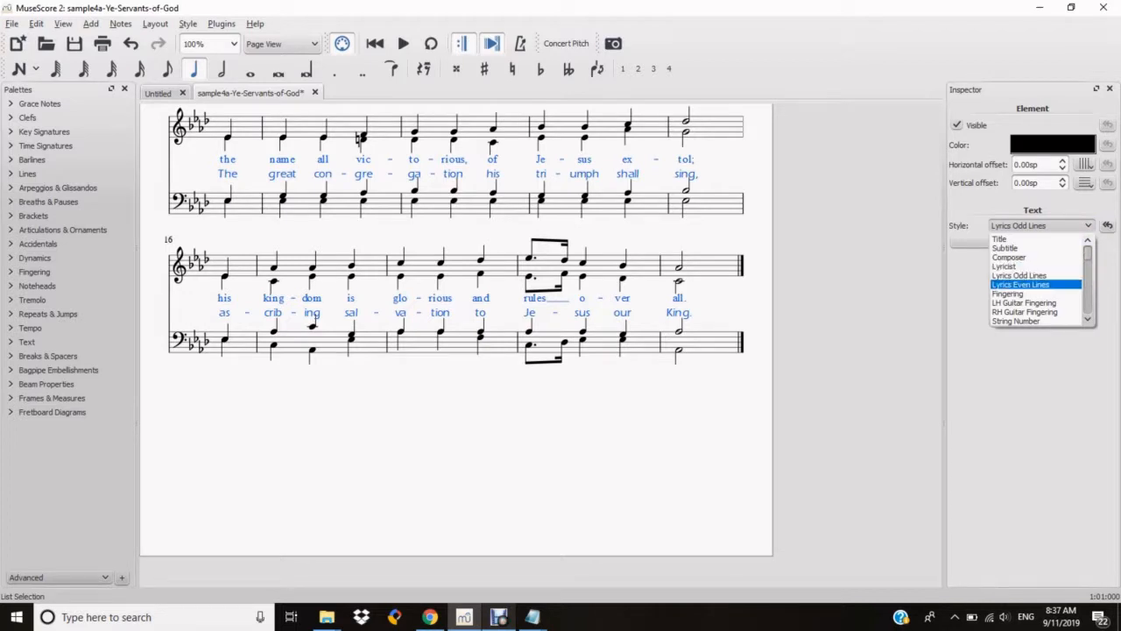
{"action": "left_click", "coordinate": [1021, 285]}
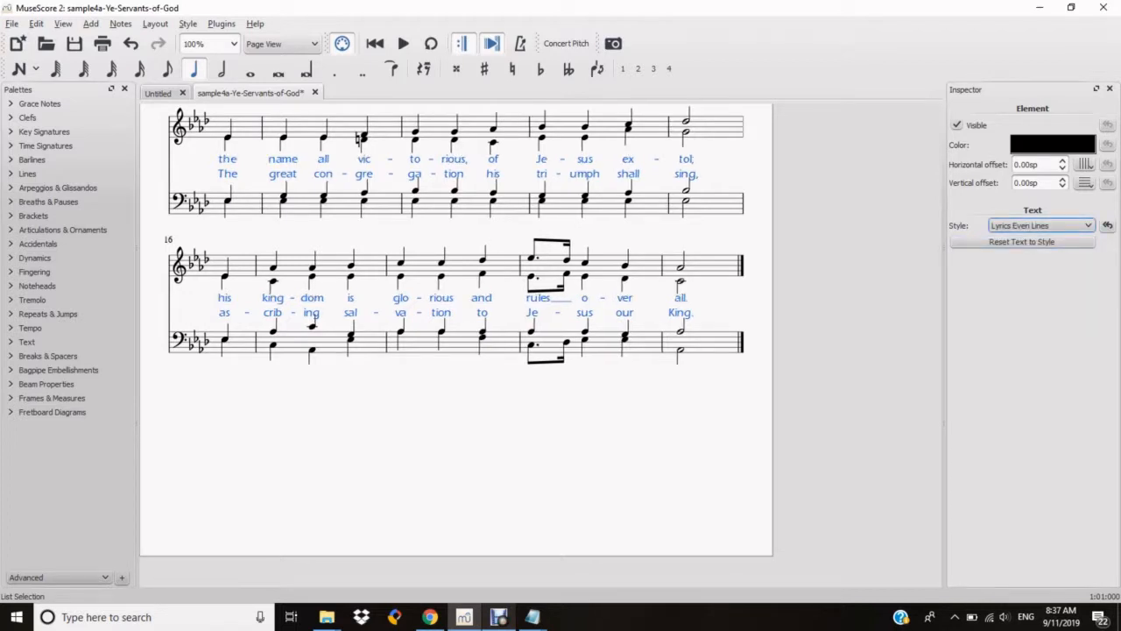
- Switch all selected lyrics to the Lyrics Odd Lines style, return them to Lyrics Even Lines, and clear the selection
{"action": "left_click", "coordinate": [1041, 225]}
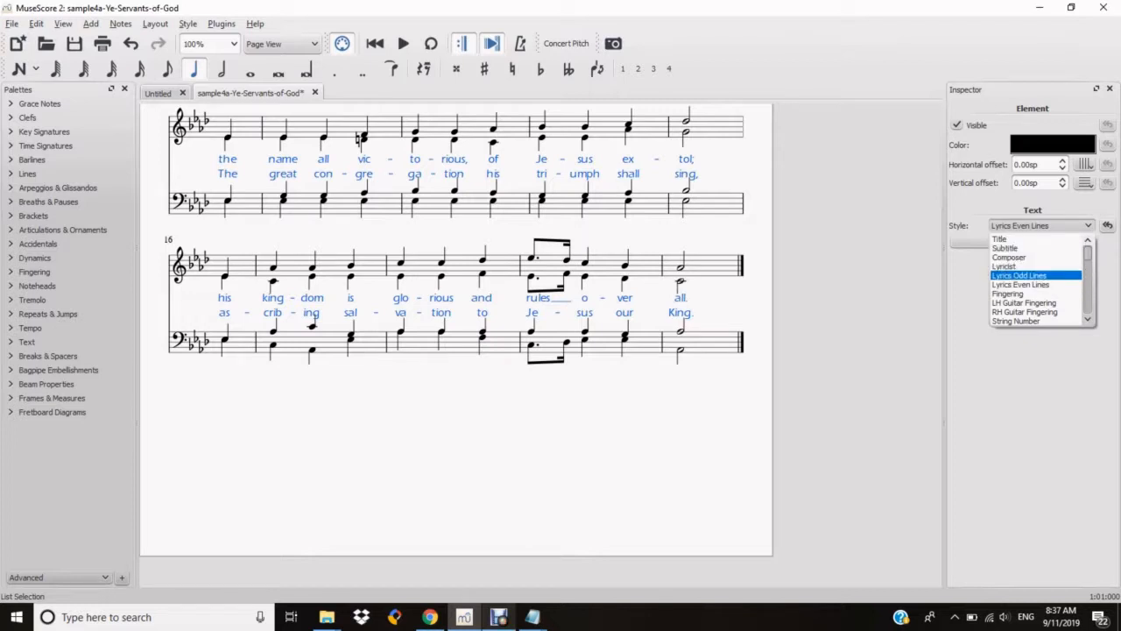
{"action": "left_click", "coordinate": [1019, 276]}
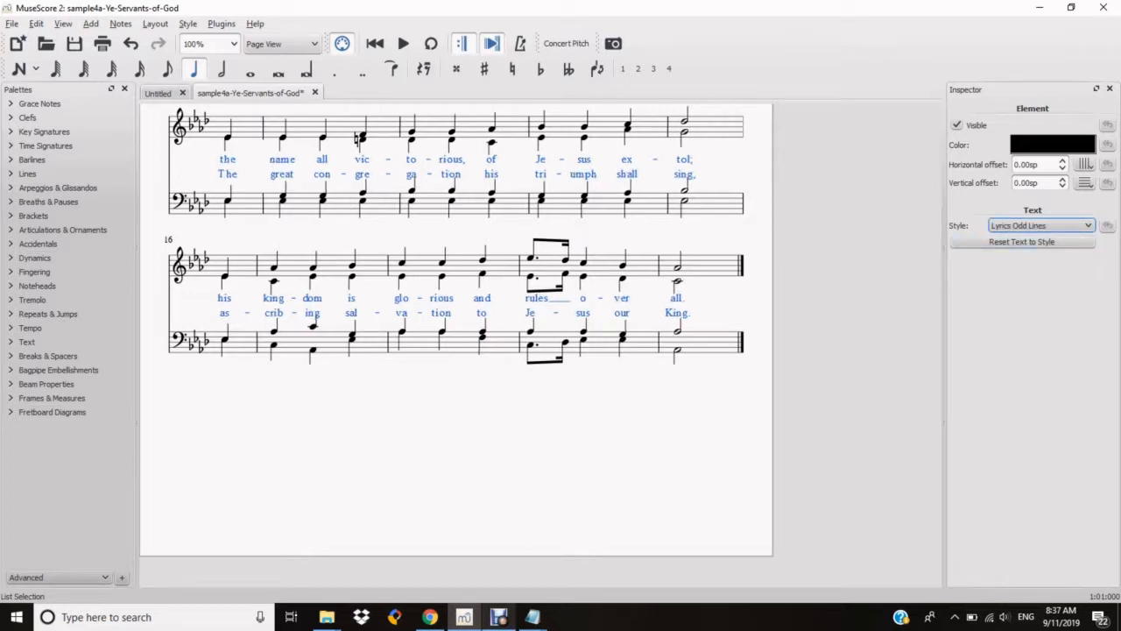
{"action": "left_click", "coordinate": [1041, 225]}
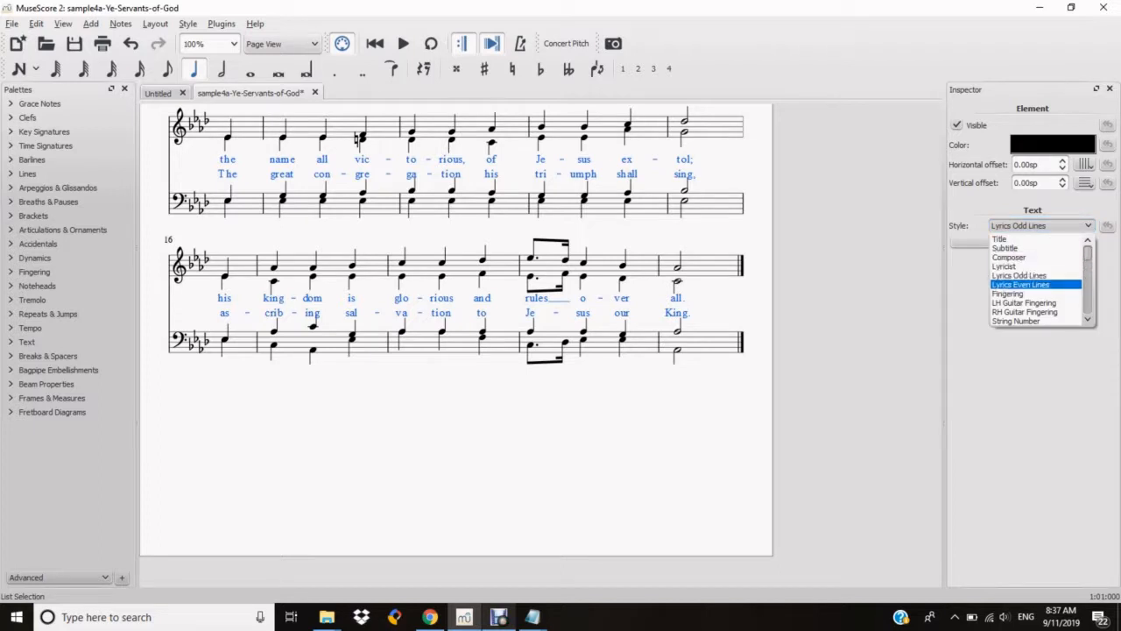
{"action": "key", "text": "Return"}
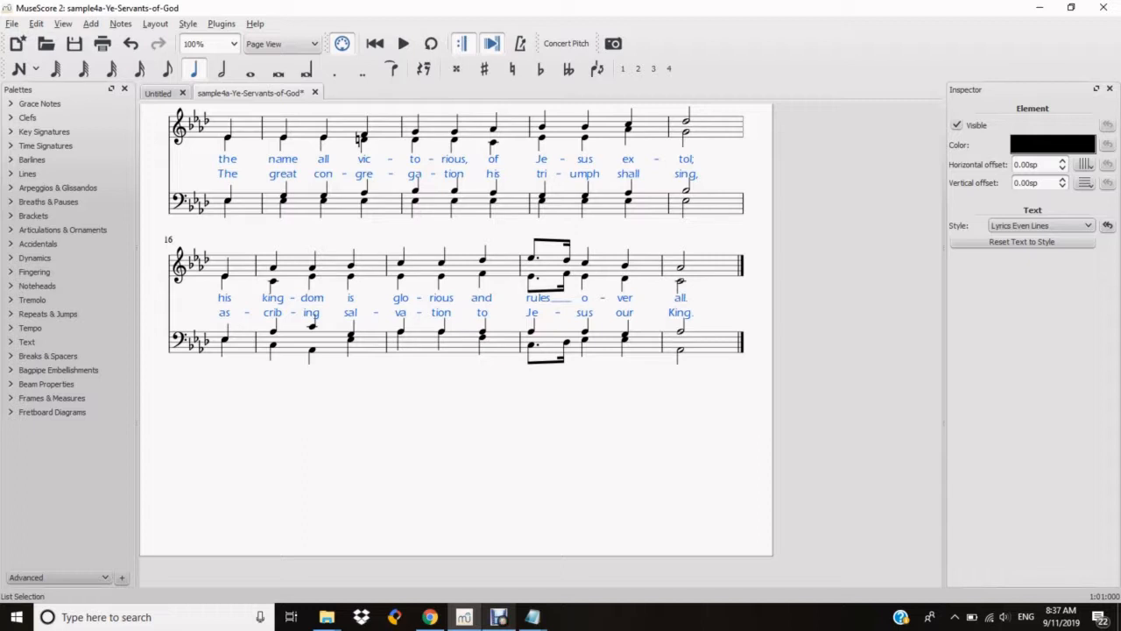
{"action": "key", "text": "Escape"}
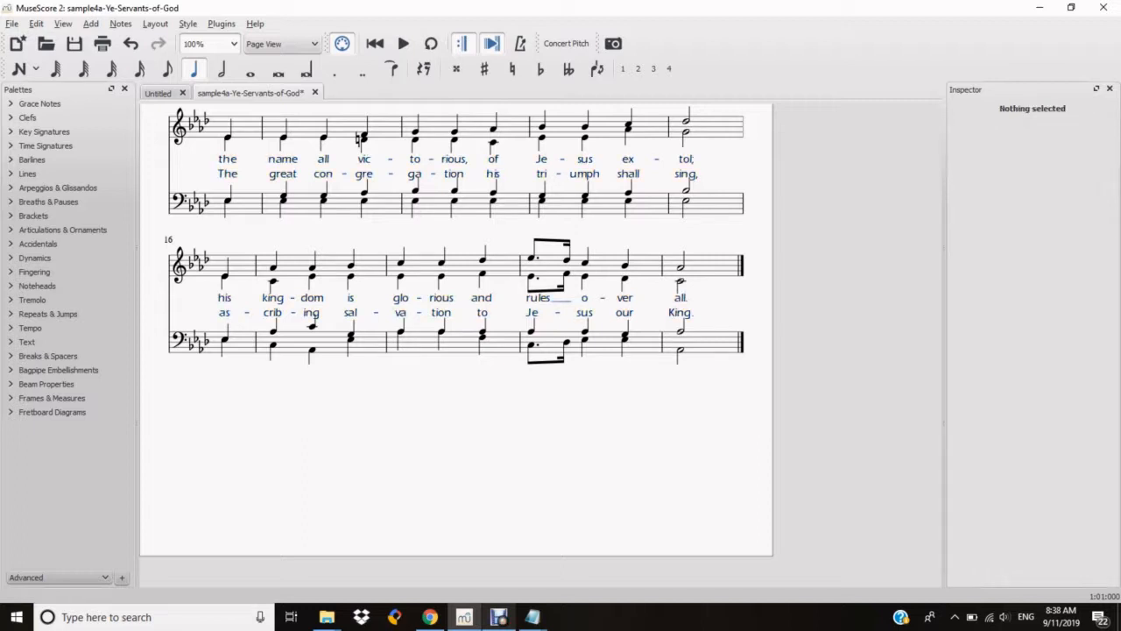
- Make only the syllable "King." in measure 20 bold through its text properties
{"action": "left_click", "coordinate": [680, 312]}
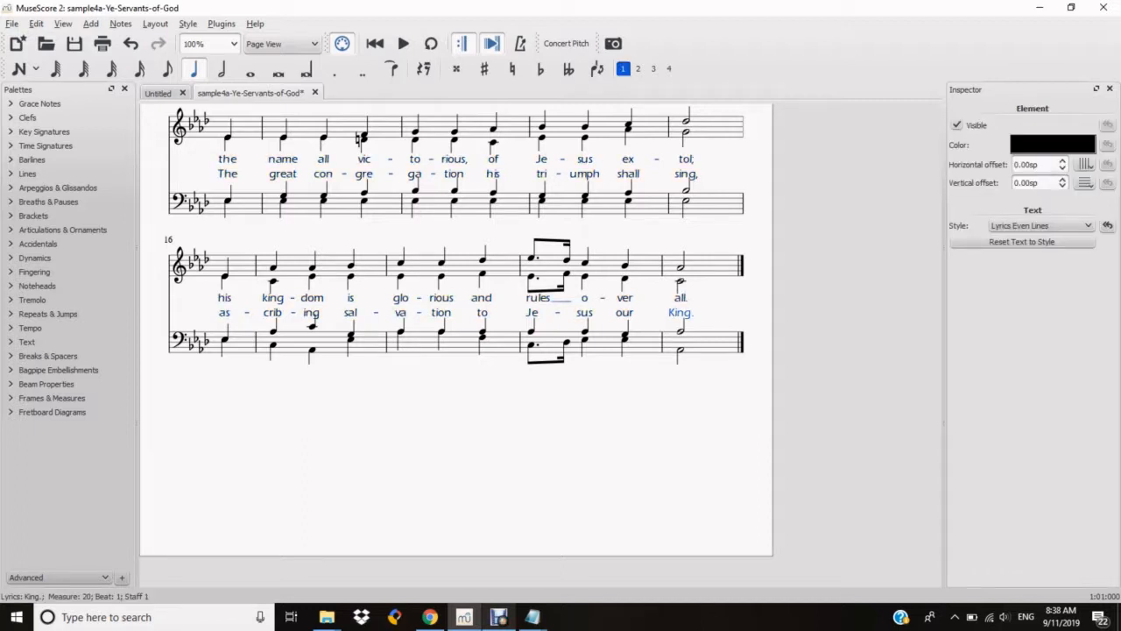
{"action": "right_click", "coordinate": [682, 318]}
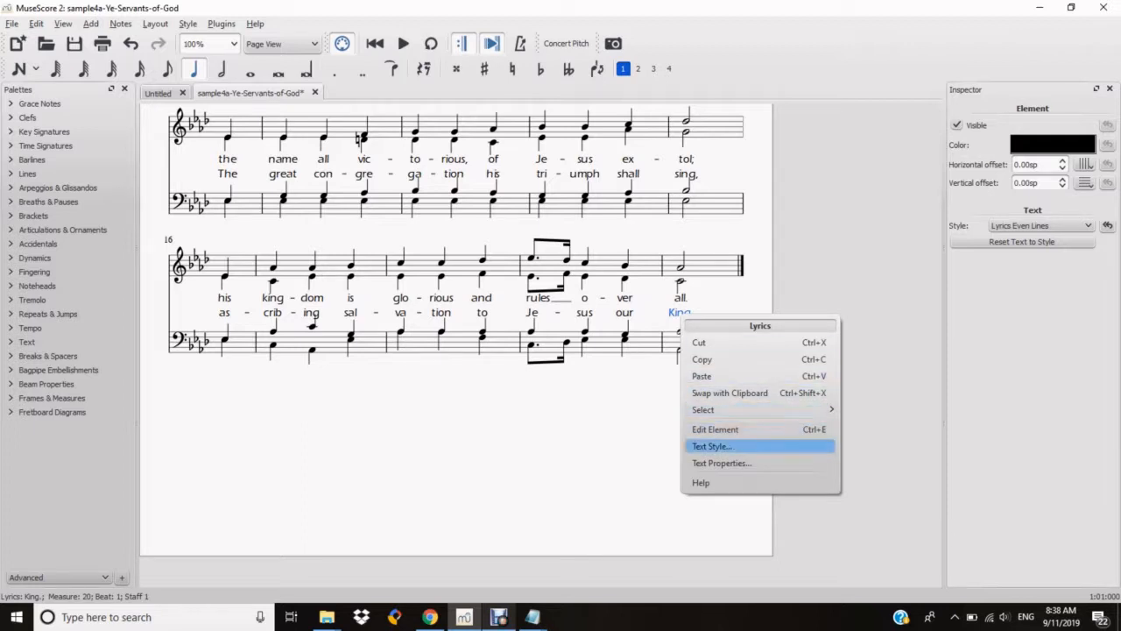
{"action": "left_click", "coordinate": [723, 462]}
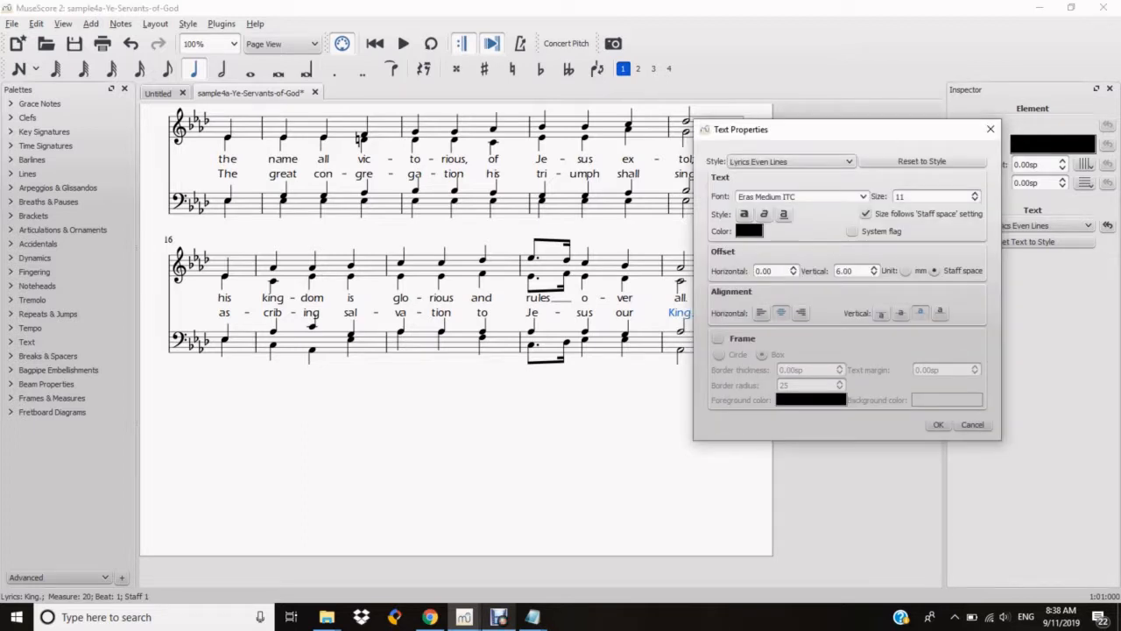
{"action": "left_click", "coordinate": [745, 214]}
{"action": "key", "text": "Return"}
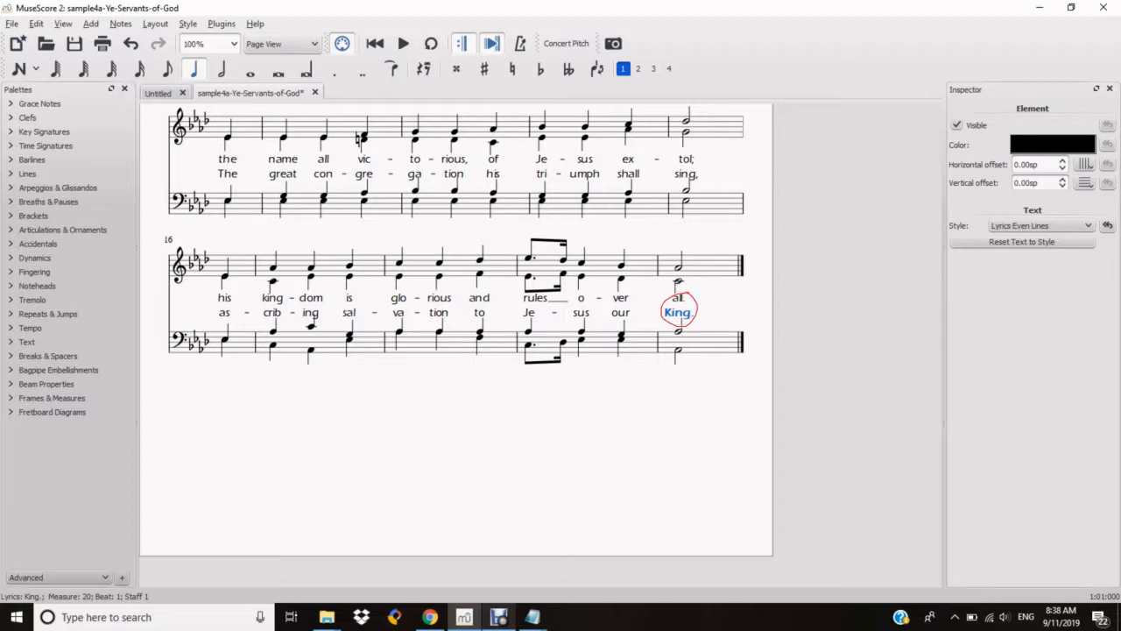
{"action": "key", "text": "Escape"}
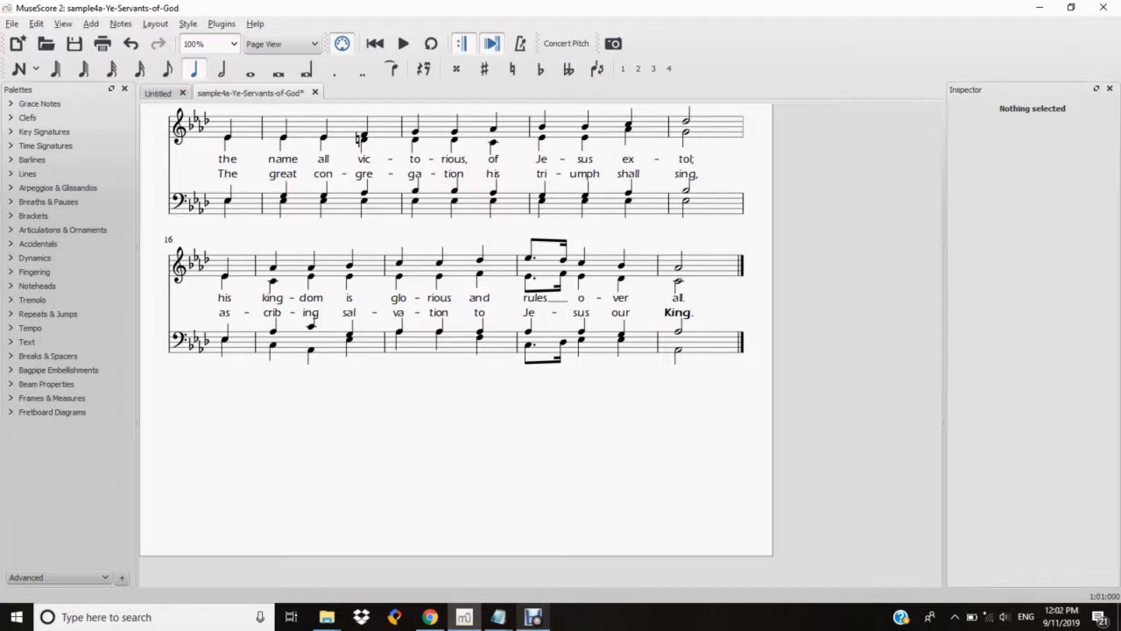
- Add the verse number "1." and a special-character space before "Ye" in the first lyrics line of measure 1
{"action": "scroll", "coordinate": [456, 342], "scroll_direction": "up", "scroll_amount": 5}
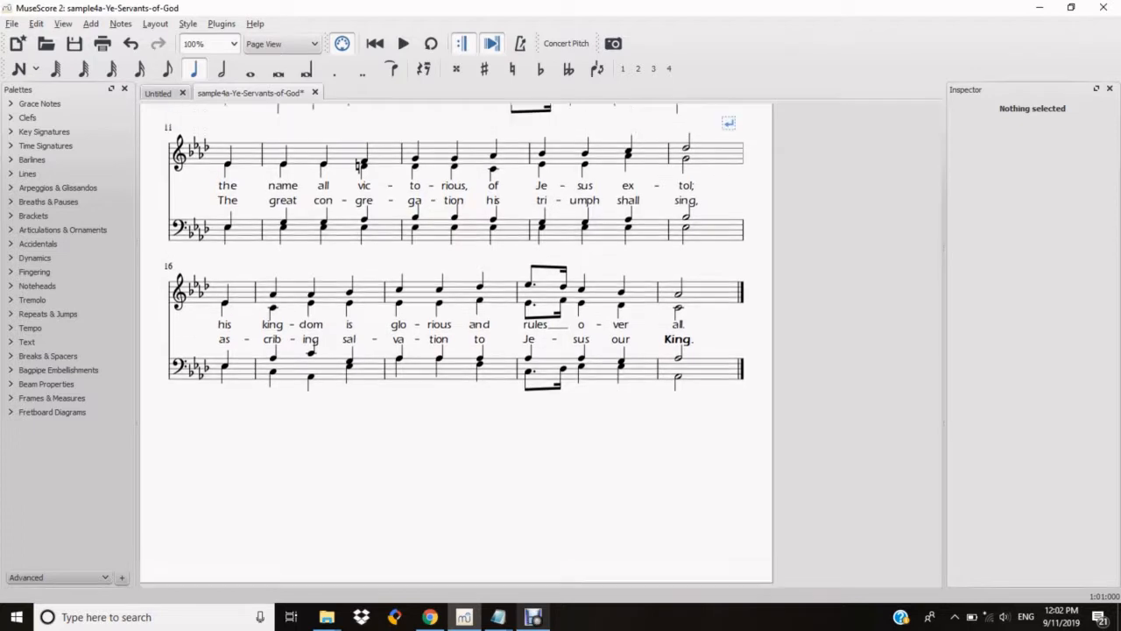
{"action": "scroll", "coordinate": [456, 341], "scroll_direction": "up", "scroll_amount": 4}
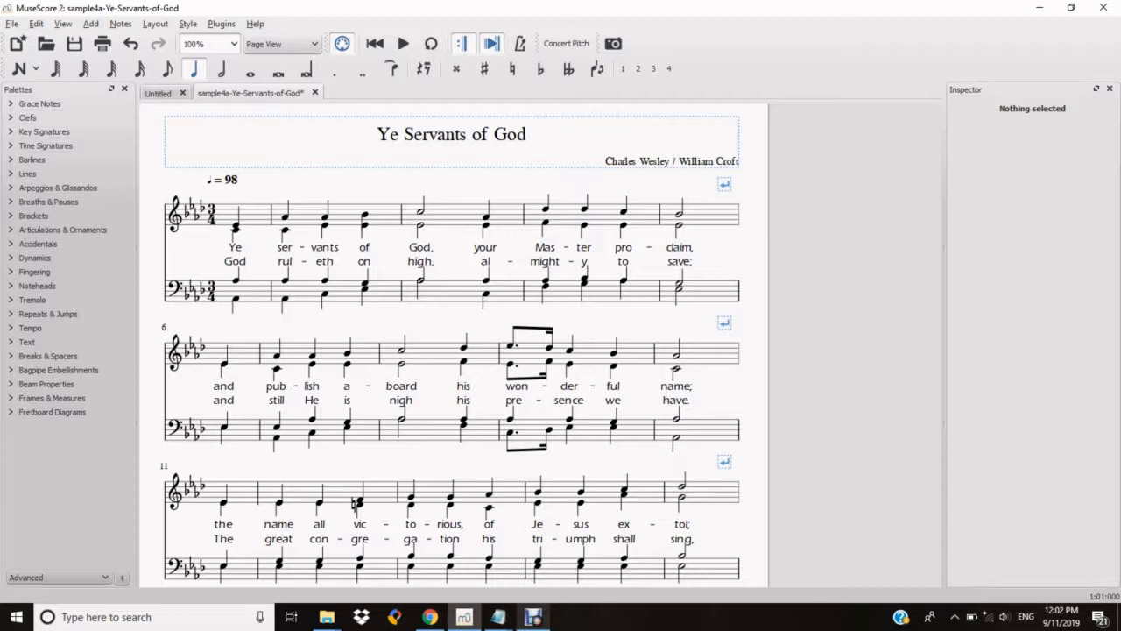
{"action": "double_click", "coordinate": [234, 247]}
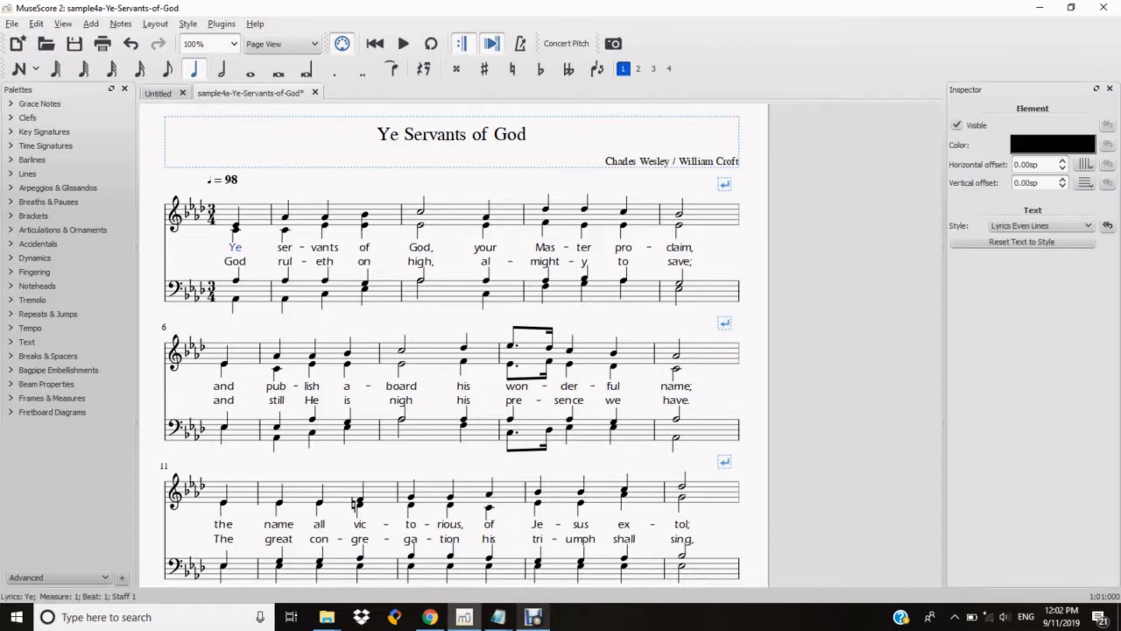
{"action": "type", "text": "1."}
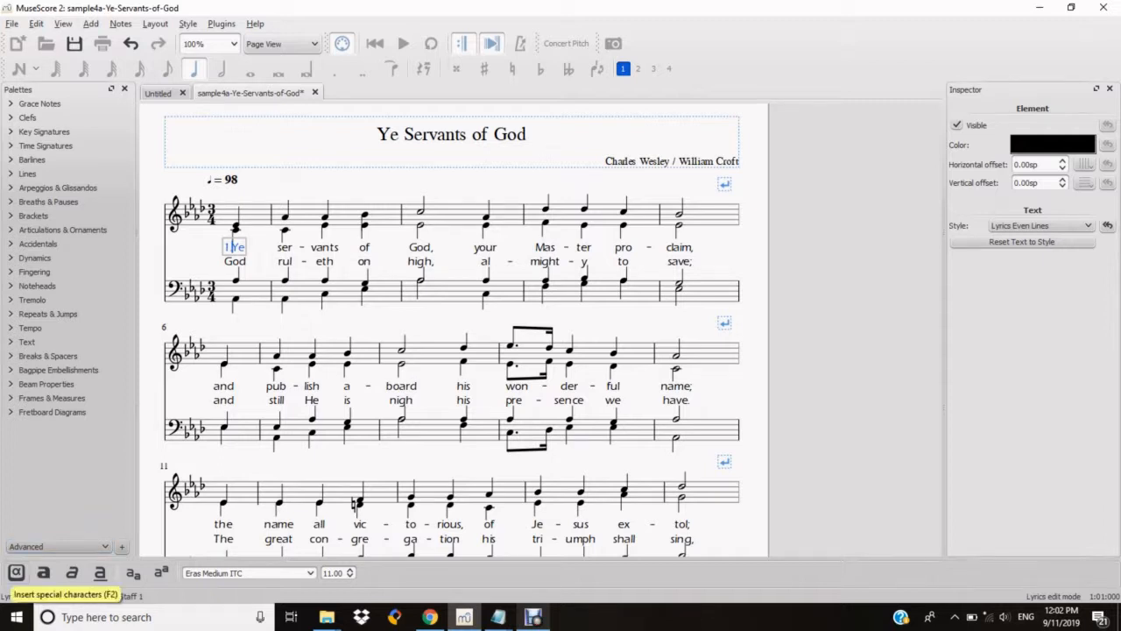
{"action": "left_click", "coordinate": [16, 573]}
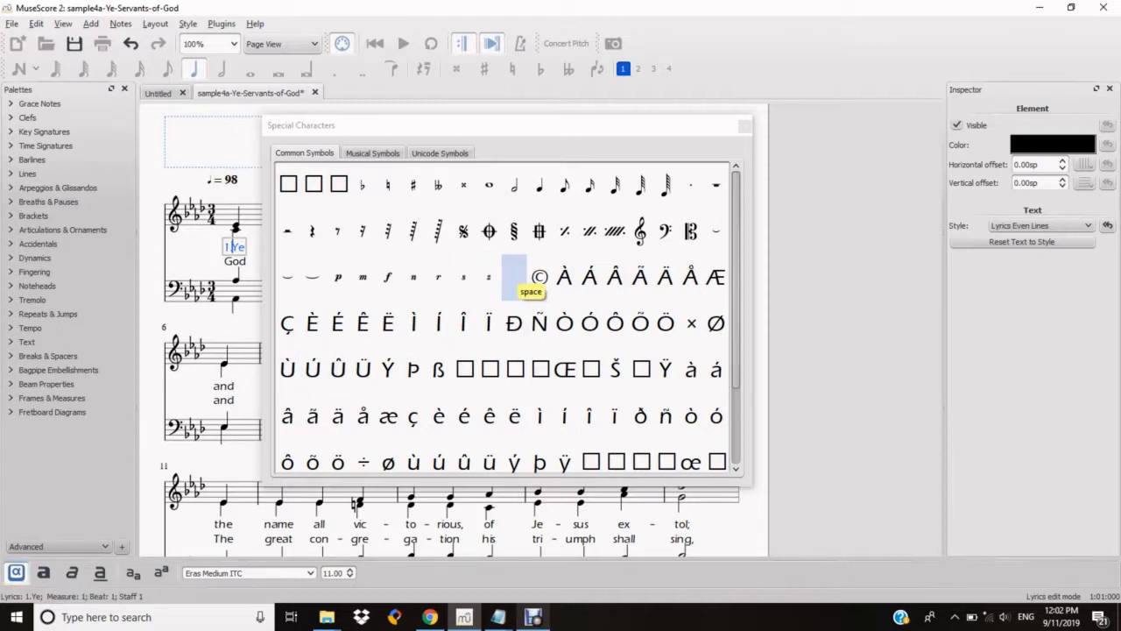
{"action": "left_click", "coordinate": [515, 277]}
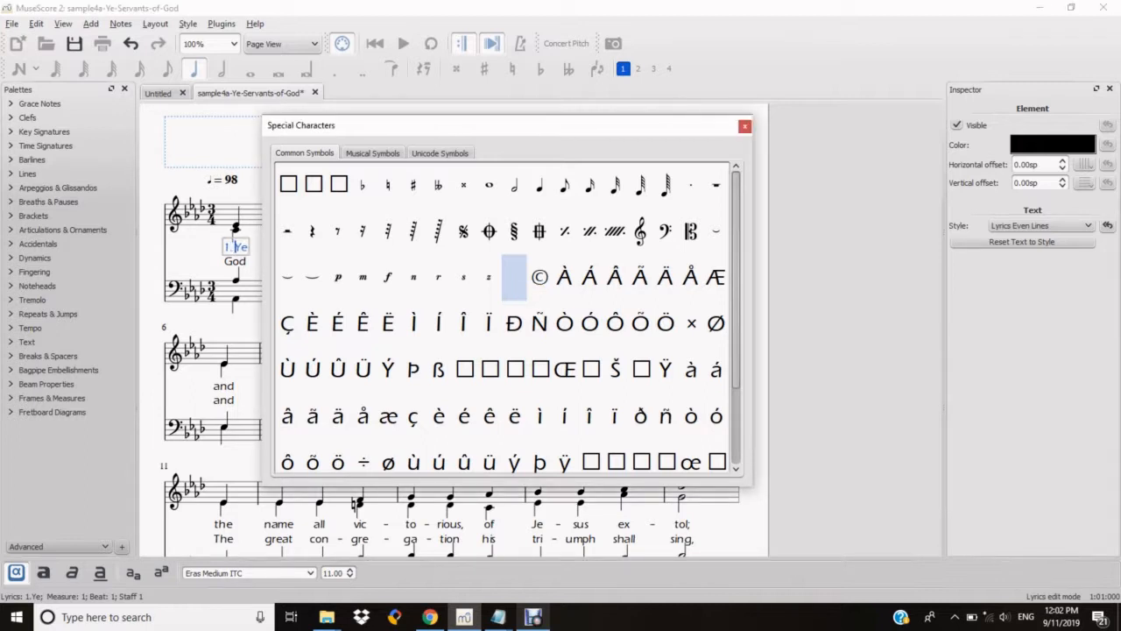
{"action": "double_click", "coordinate": [515, 277]}
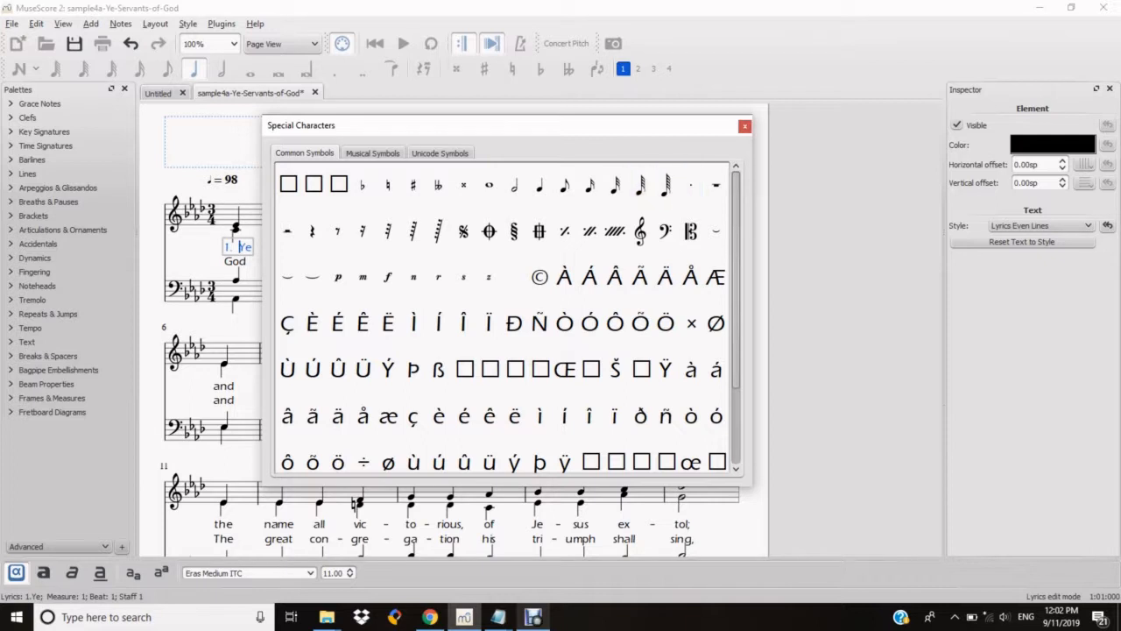
{"action": "left_click", "coordinate": [745, 125]}
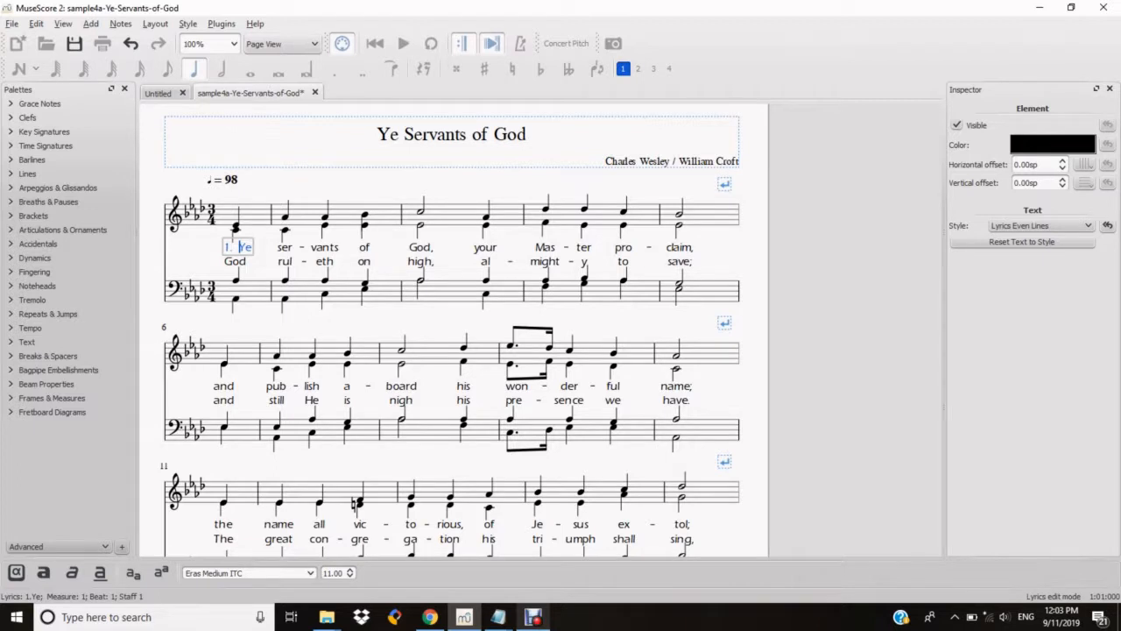
{"action": "key", "text": "Escape"}
- Add the verse number "2." and special-character spaces before "God" in the second lyrics line of measure 1
{"action": "left_click", "coordinate": [236, 261]}
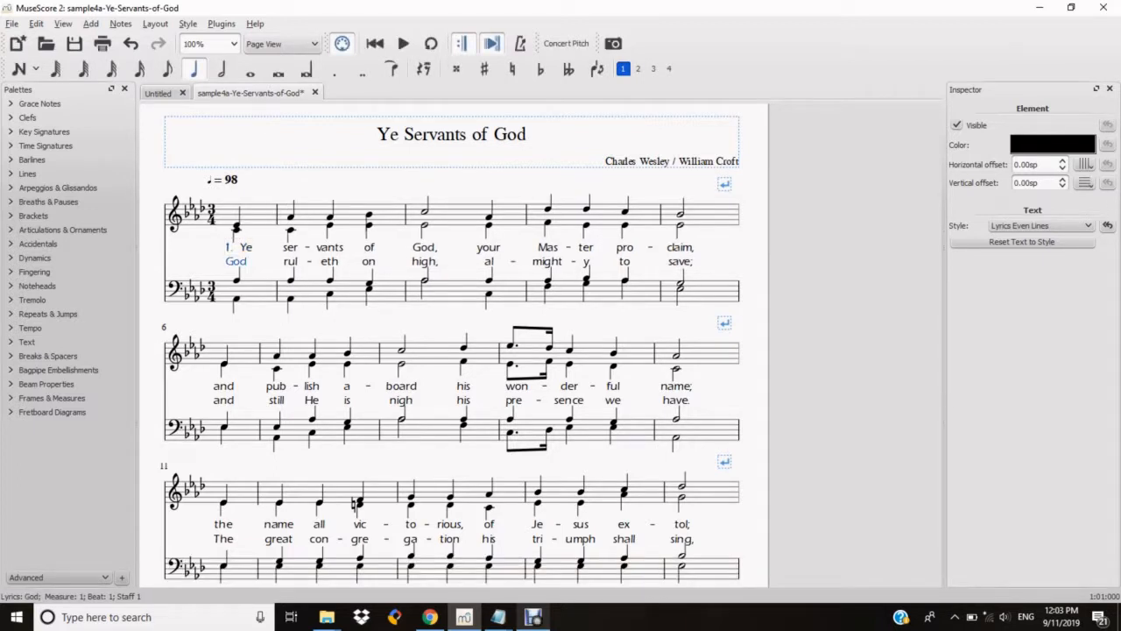
{"action": "double_click", "coordinate": [229, 261]}
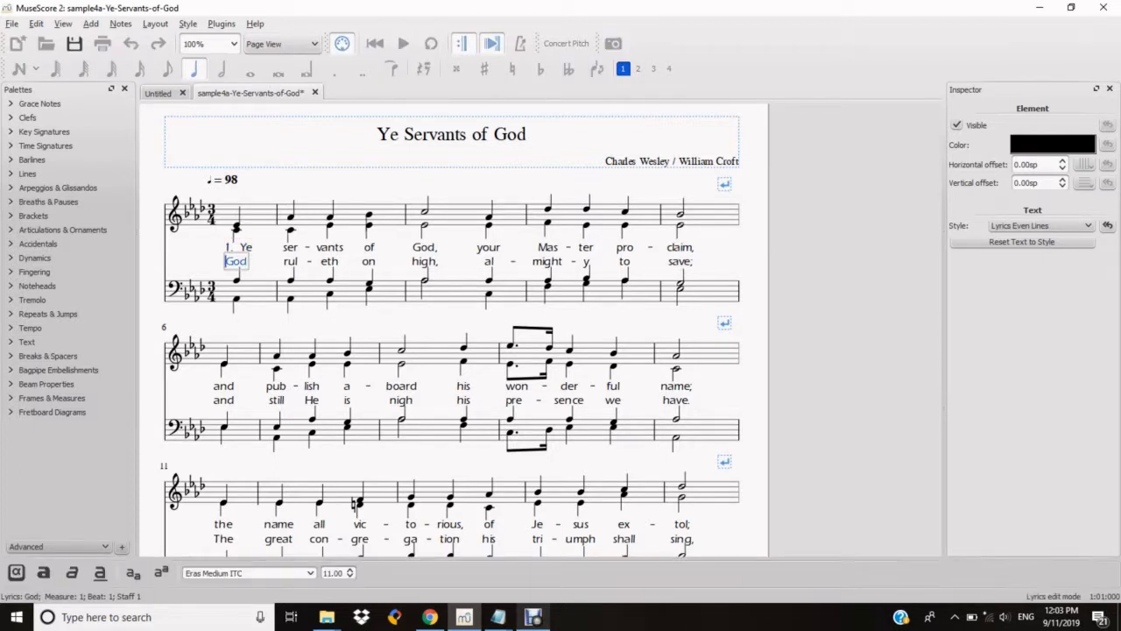
{"action": "type", "text": "2."}
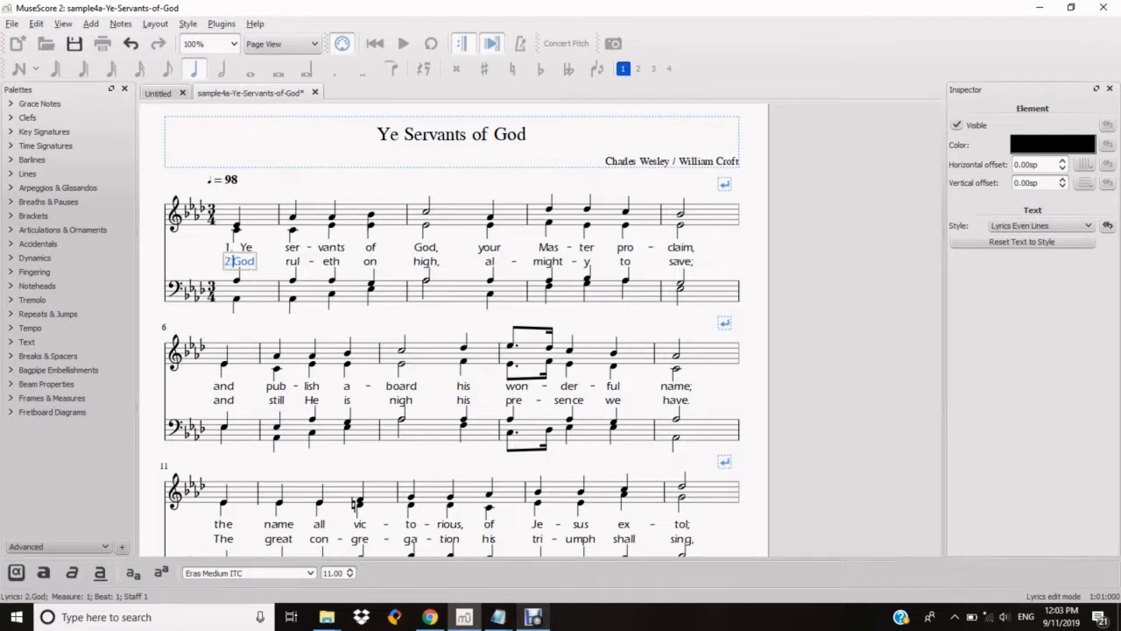
{"action": "left_click", "coordinate": [16, 572]}
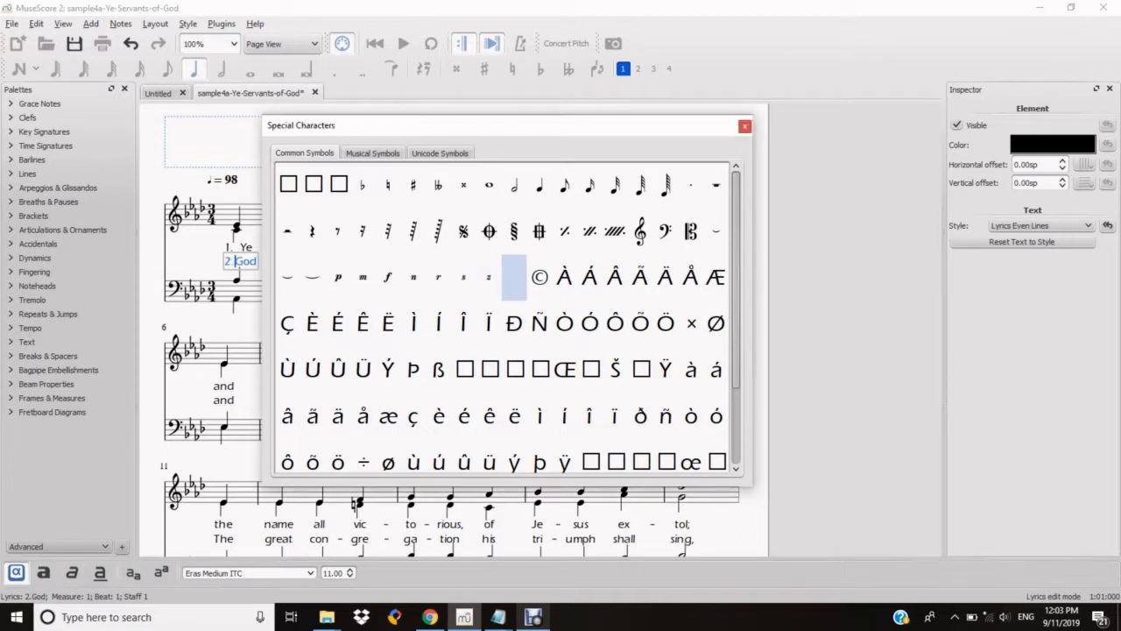
{"action": "double_click", "coordinate": [515, 278]}
{"action": "double_click", "coordinate": [514, 277]}
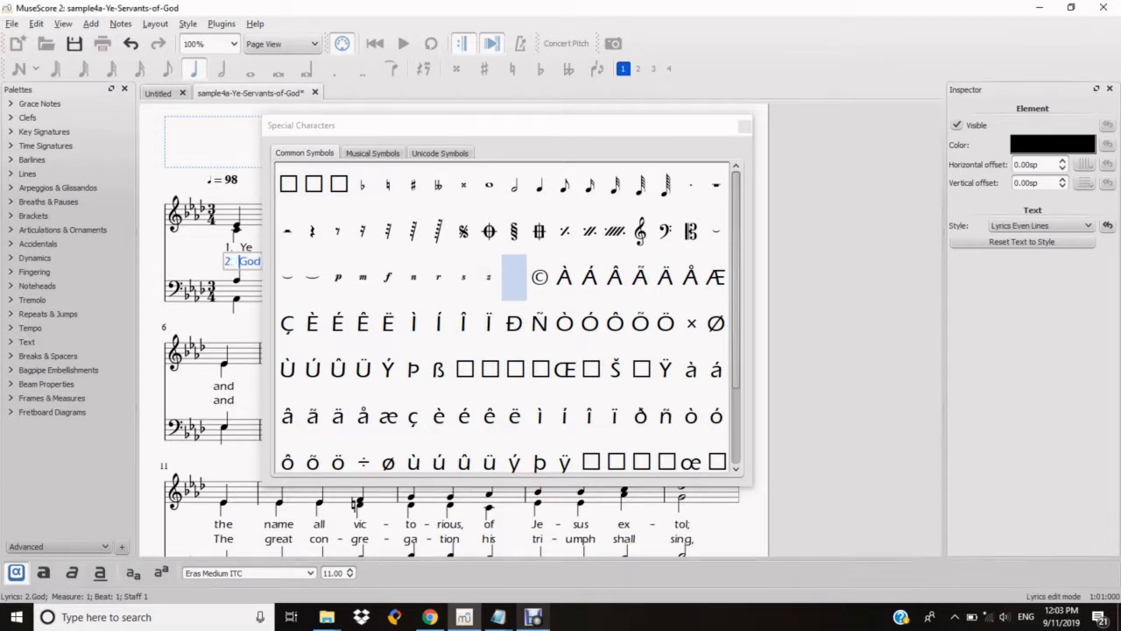
{"action": "double_click", "coordinate": [515, 278]}
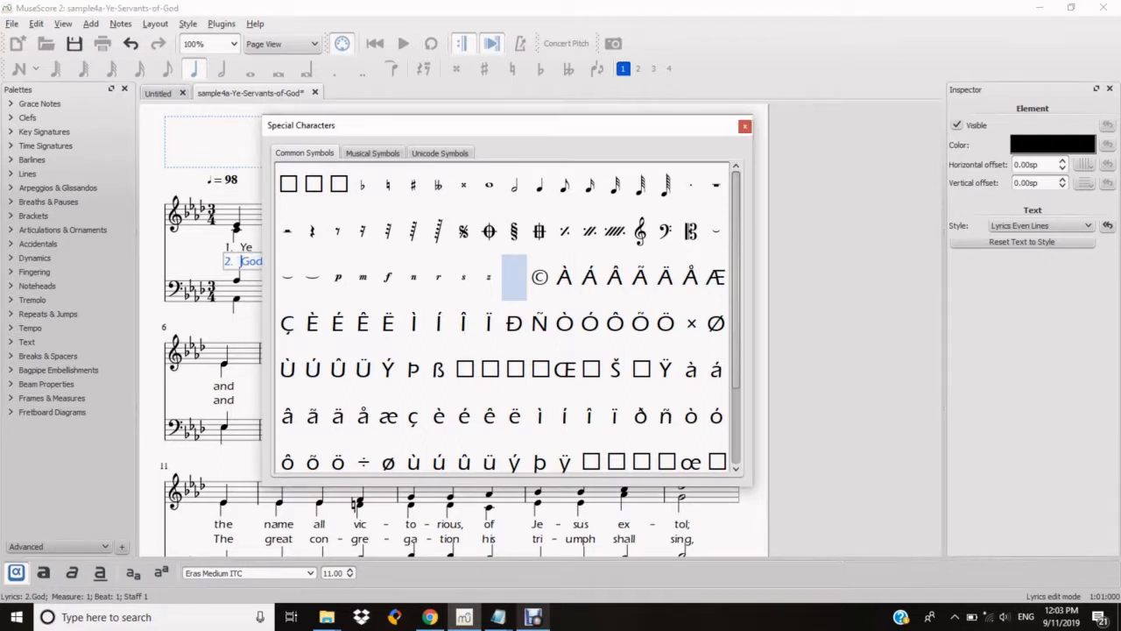
{"action": "left_click", "coordinate": [745, 127]}
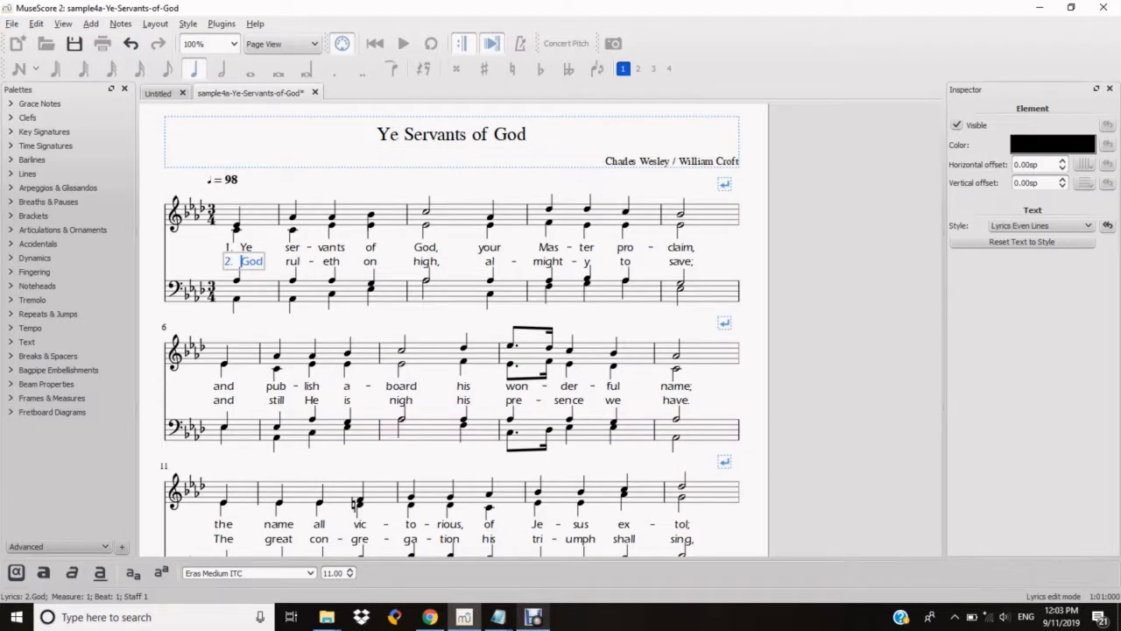
{"action": "key", "text": "Escape"}
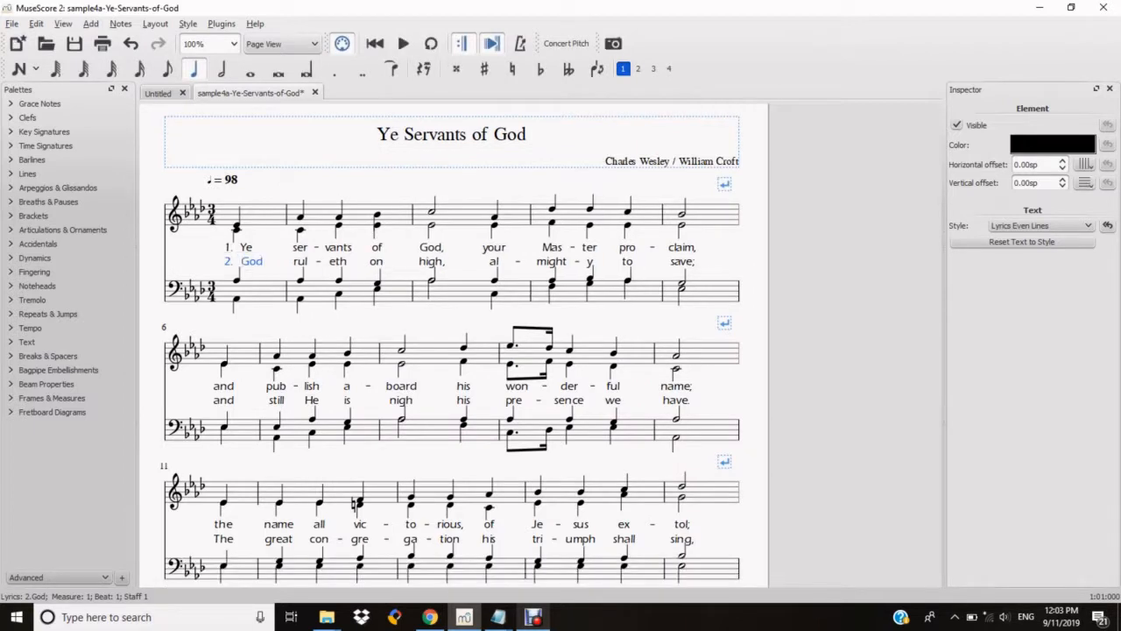
- Nudge the "1. Ye" lyric in measure 1 leftward to a horizontal offset of -1.90sp
{"action": "left_click", "coordinate": [246, 248]}
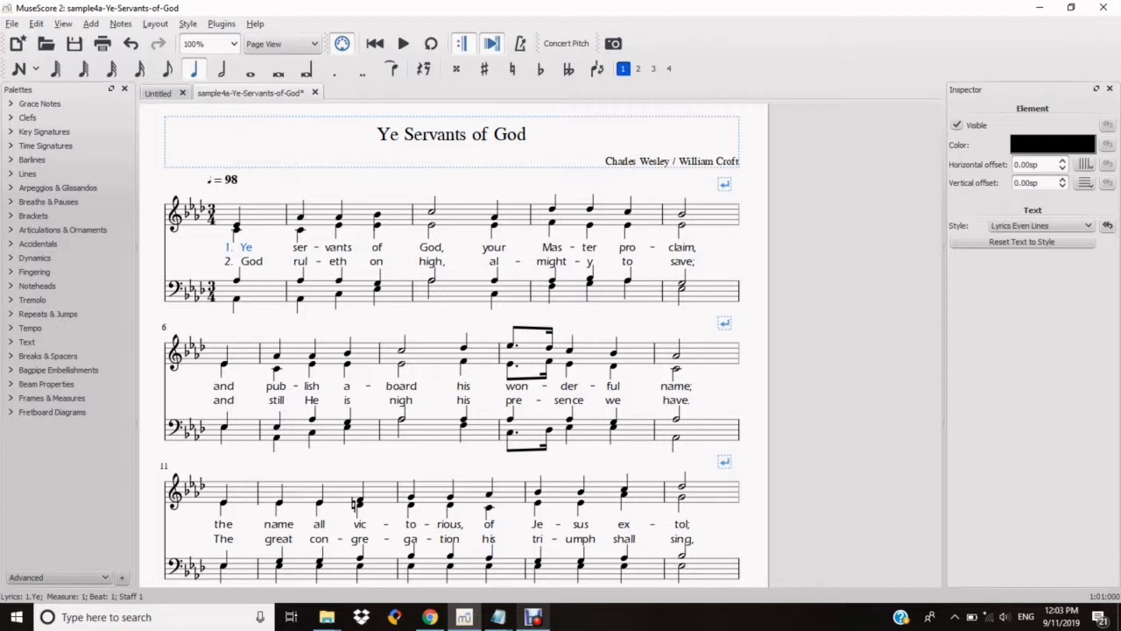
{"action": "key", "text": "Left"}
{"action": "key", "text": "Left"}
{"action": "key", "text": "Left"}
{"action": "key", "text": "Left"}
{"action": "key", "text": "Left"}
{"action": "key", "text": "Left"}
{"action": "key", "text": "Left"}
{"action": "key", "text": "Left"}
{"action": "key", "text": "Left"}
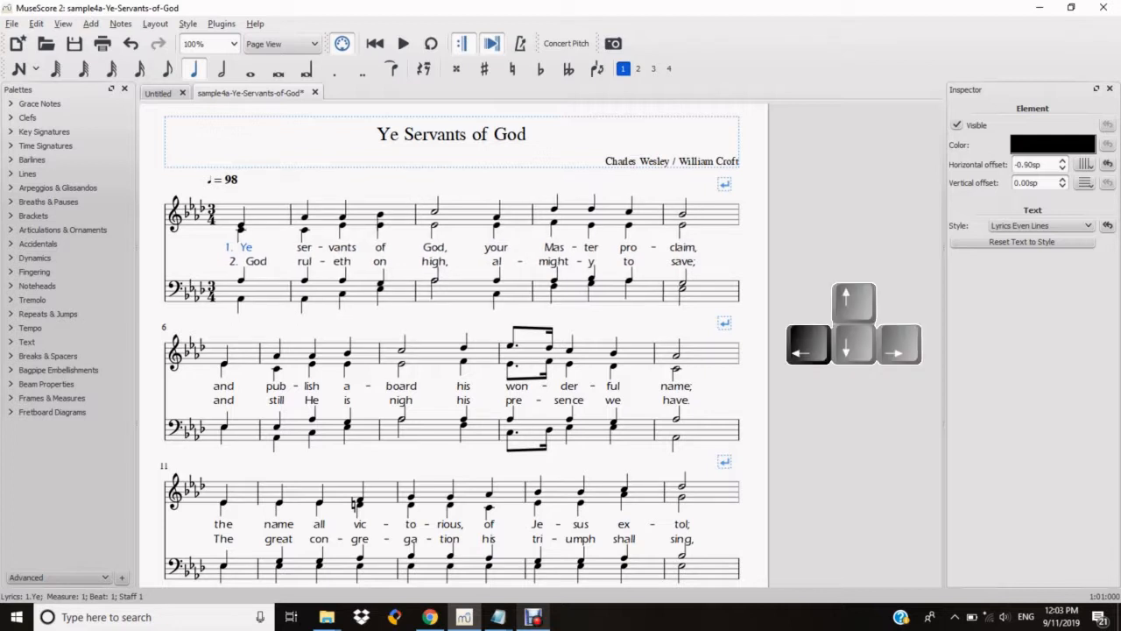
{"action": "key", "text": "Left"}
{"action": "key", "text": "Left"}
{"action": "key", "text": "Left"}
{"action": "key", "text": "Left"}
{"action": "key", "text": "Left"}
{"action": "key", "text": "Left"}
{"action": "key", "text": "Left"}
{"action": "key", "text": "Left"}
{"action": "key", "text": "Left"}
{"action": "key", "text": "Left"}
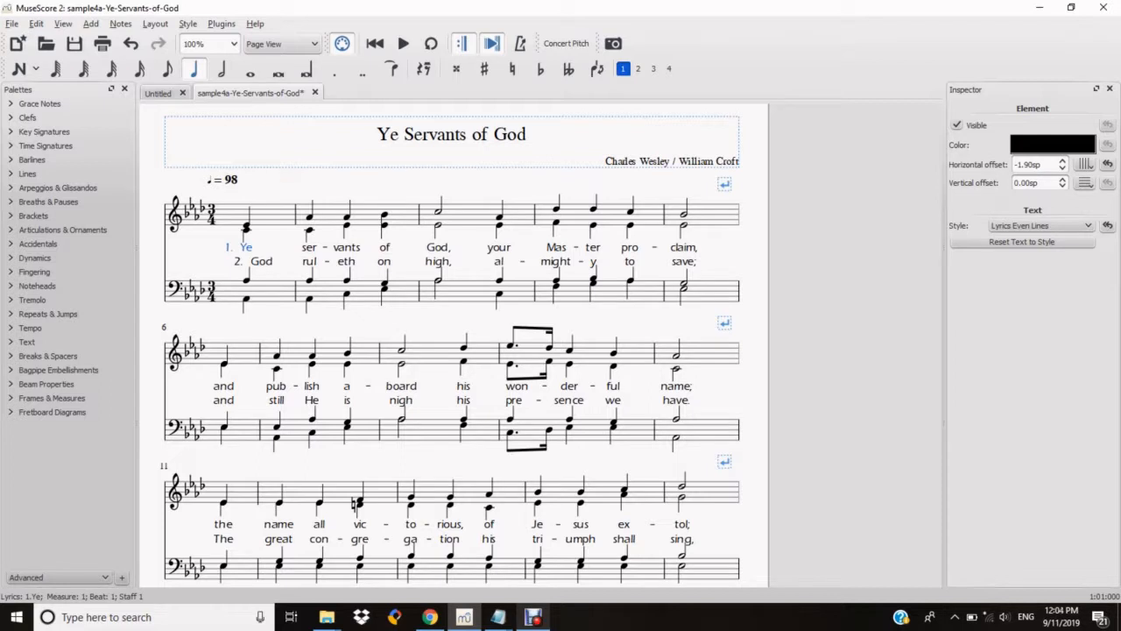
- Nudge the "2. God" lyric in measure 1 leftward to a horizontal offset of -1.90sp
{"action": "left_click", "coordinate": [261, 262]}
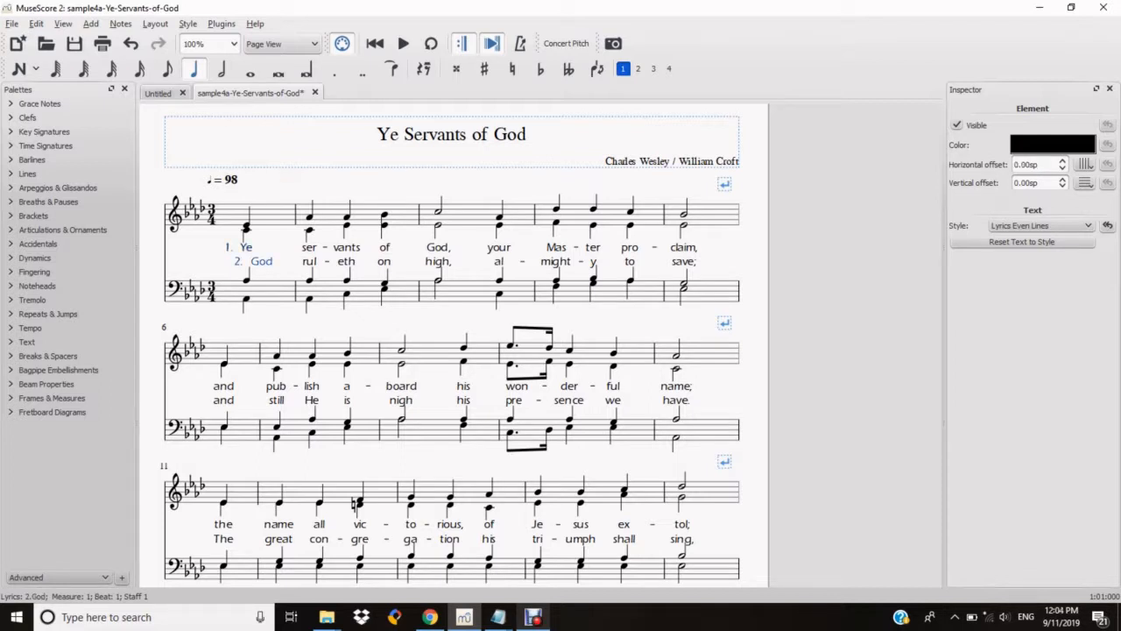
{"action": "key", "text": "Left"}
{"action": "key", "text": "Left"}
{"action": "key", "text": "Left"}
{"action": "key", "text": "Left"}
{"action": "key", "text": "Left"}
{"action": "key", "text": "Left"}
{"action": "key", "text": "Left"}
{"action": "key", "text": "Left"}
{"action": "key", "text": "Left"}
{"action": "key", "text": "Left"}
{"action": "key", "text": "Left"}
{"action": "key", "text": "Left"}
{"action": "key", "text": "Left"}
{"action": "key", "text": "Left"}
{"action": "key", "text": "Left"}
{"action": "key", "text": "Left"}
{"action": "key", "text": "Left"}
{"action": "key", "text": "Left"}
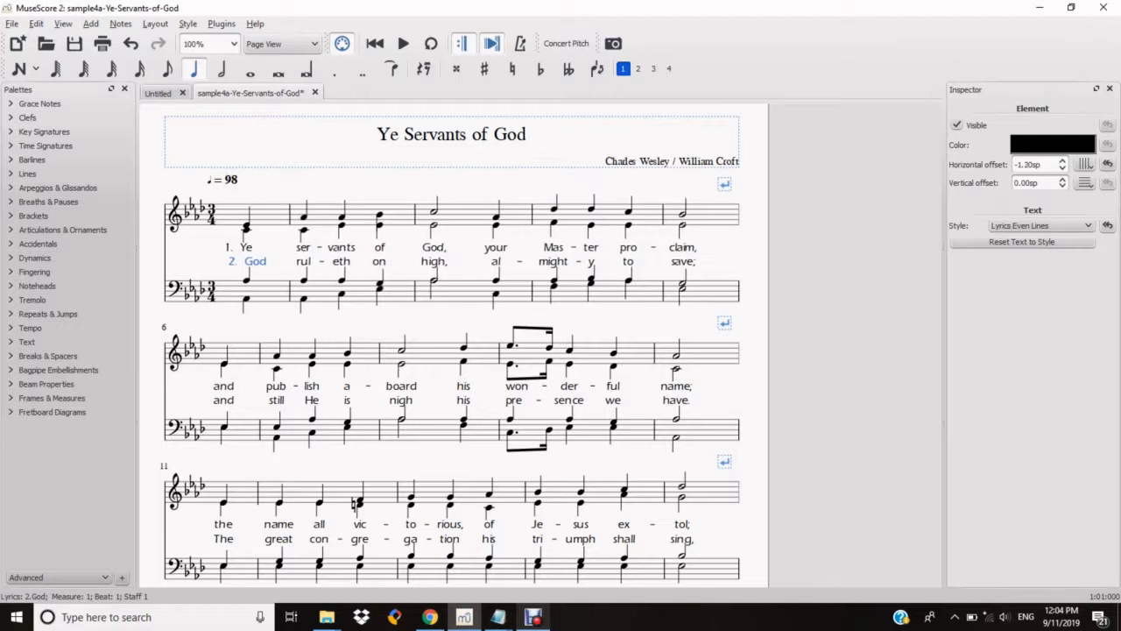
{"action": "key", "text": "Left"}
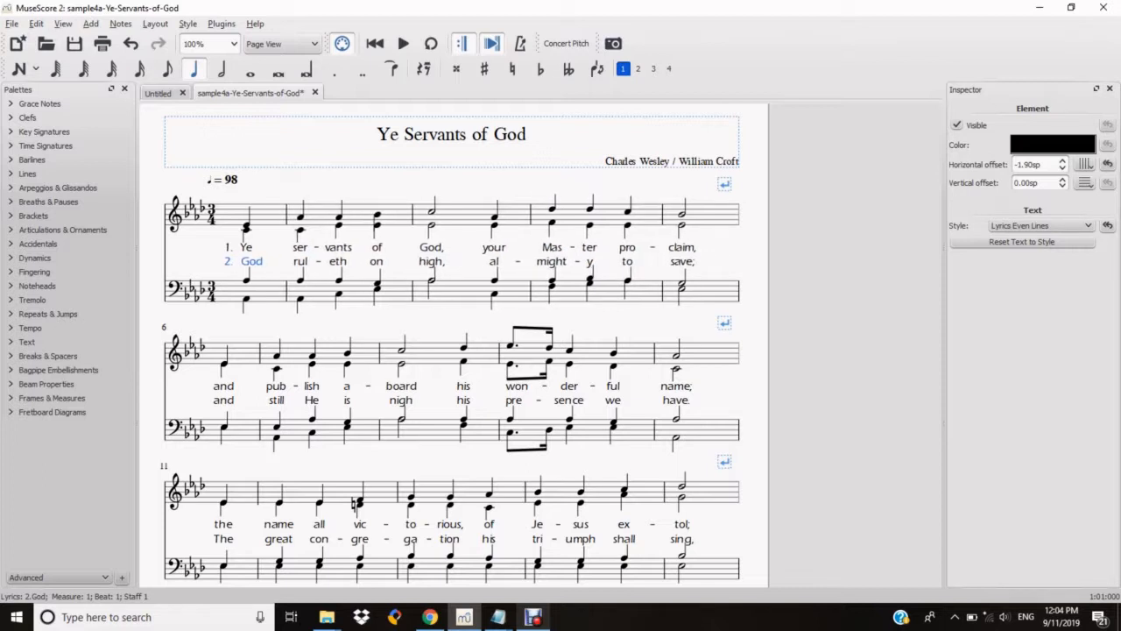
- Delete the extra spacing between "2." and "God" in the second lyrics line of measure 1
{"action": "double_click", "coordinate": [236, 261]}
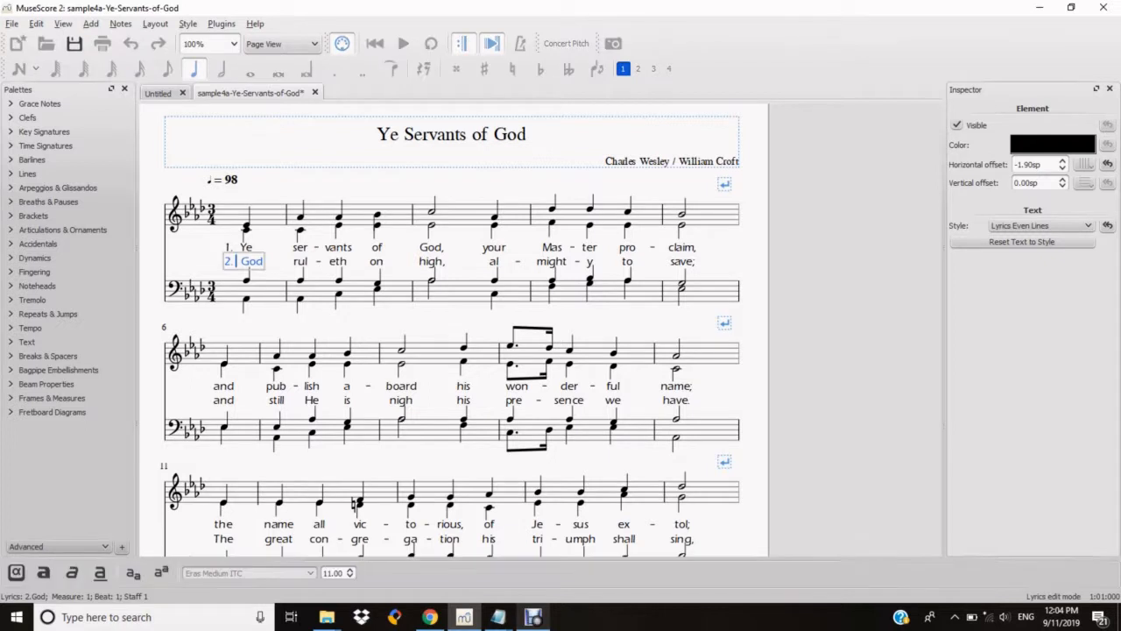
{"action": "key", "text": "Right"}
{"action": "key", "text": "BackSpace"}
{"action": "key", "text": "BackSpace"}
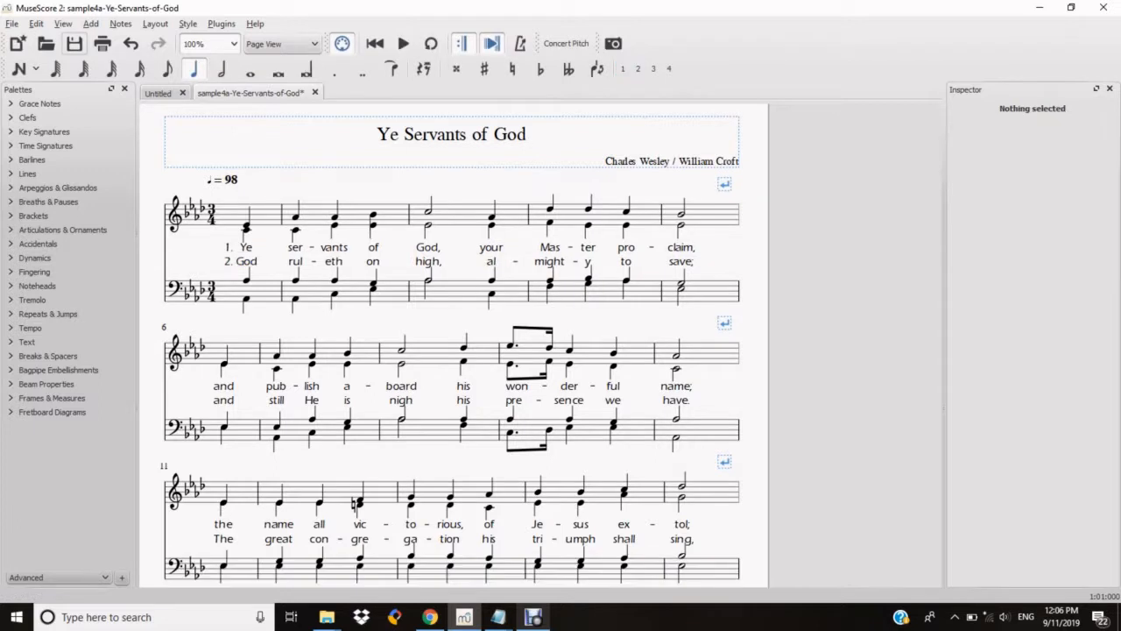
- Save the sample4a-Ye-Servants-of-God score and close it
{"action": "left_click", "coordinate": [75, 43]}
{"action": "left_click", "coordinate": [12, 24]}
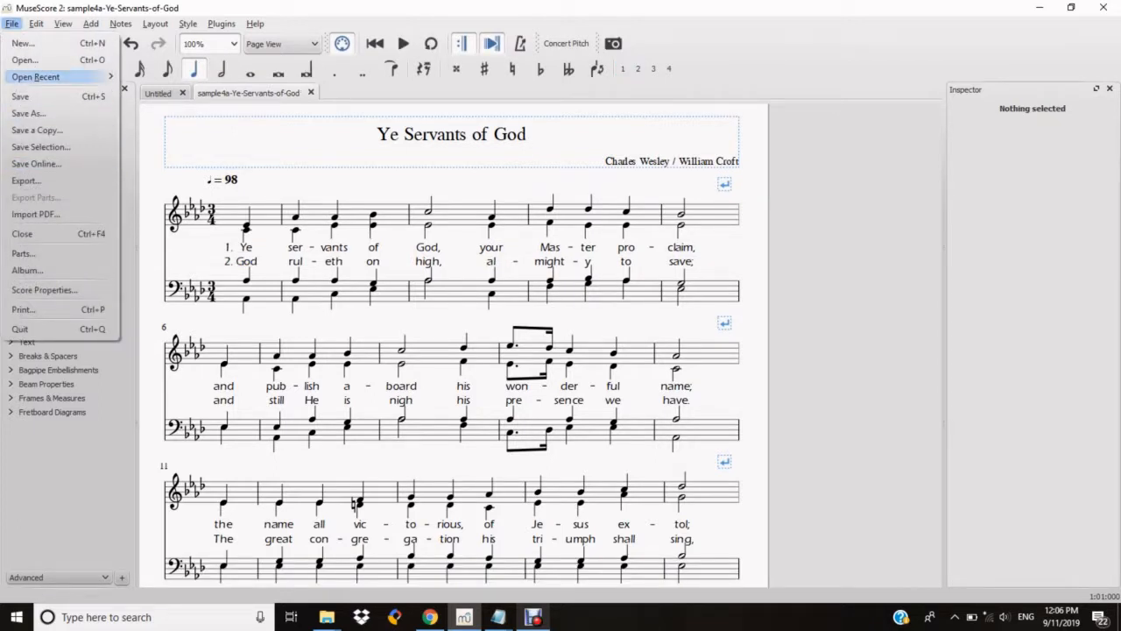
{"action": "left_click", "coordinate": [22, 234]}
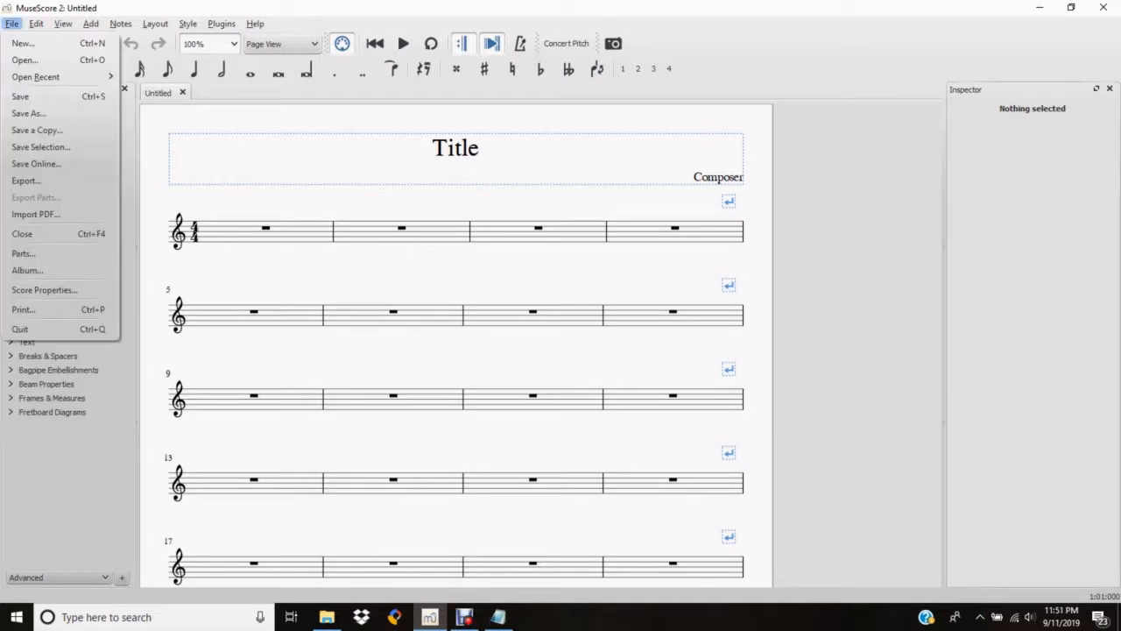
- Open the recent score sample4b-Ye-Servants-of-God.mscz
{"action": "key", "text": "Down"}
{"action": "key", "text": "Down"}
{"action": "key", "text": "Down"}
{"action": "key", "text": "Right"}
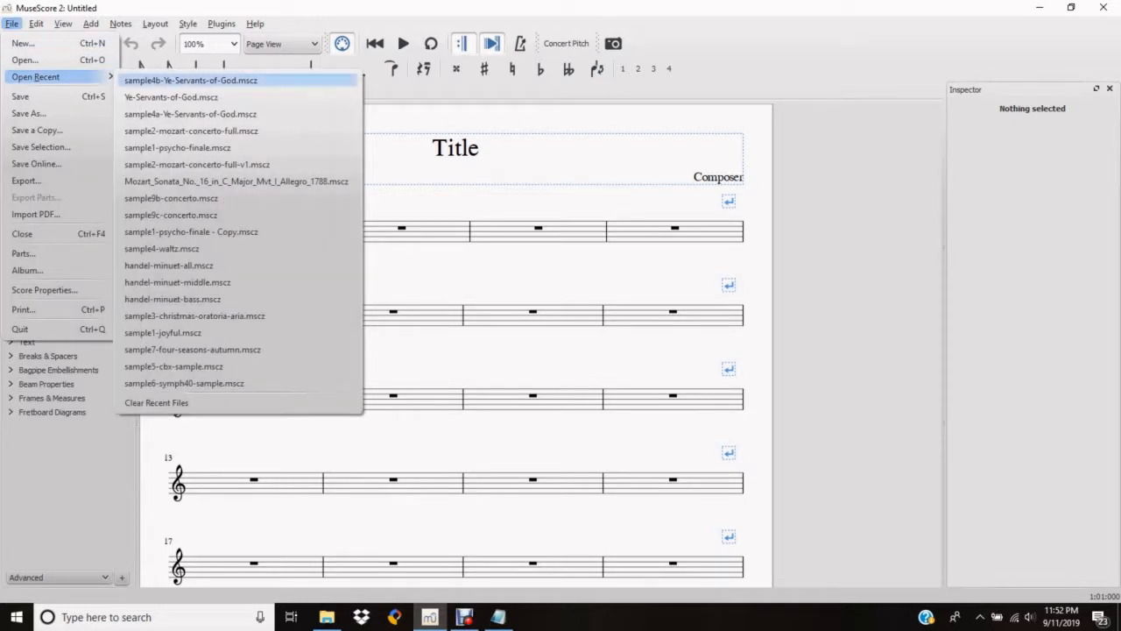
{"action": "key", "text": "Return"}
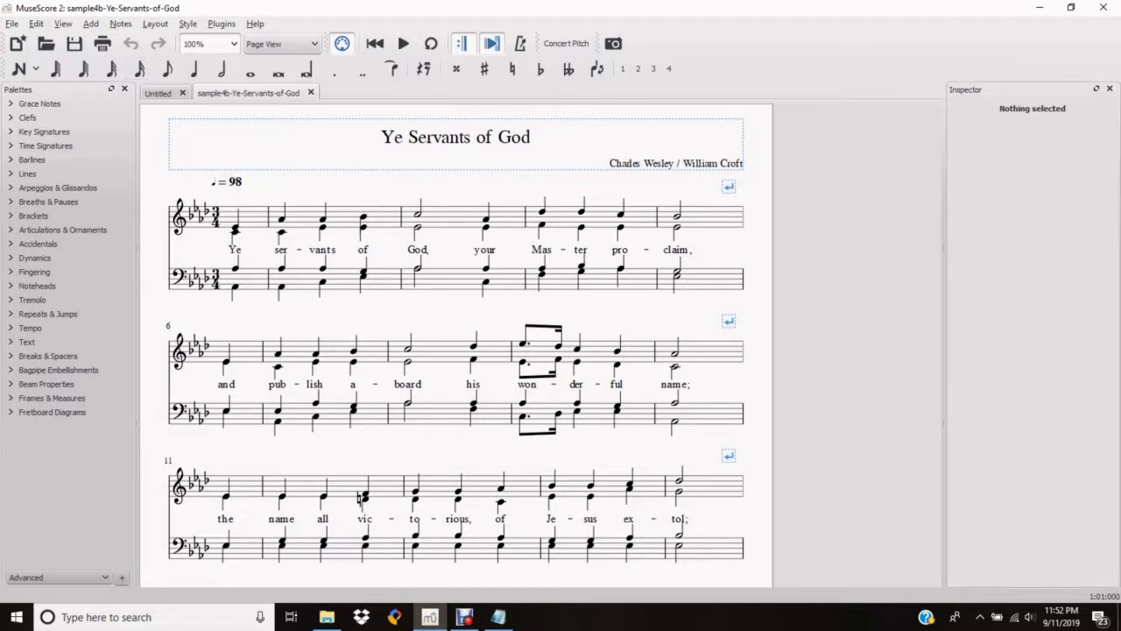
- Add a staff text to the first bass note of measure 16 and move it below the last system, about 1.2sp across and 17.3sp down
{"action": "scroll", "coordinate": [456, 351], "scroll_direction": "down", "scroll_amount": 5}
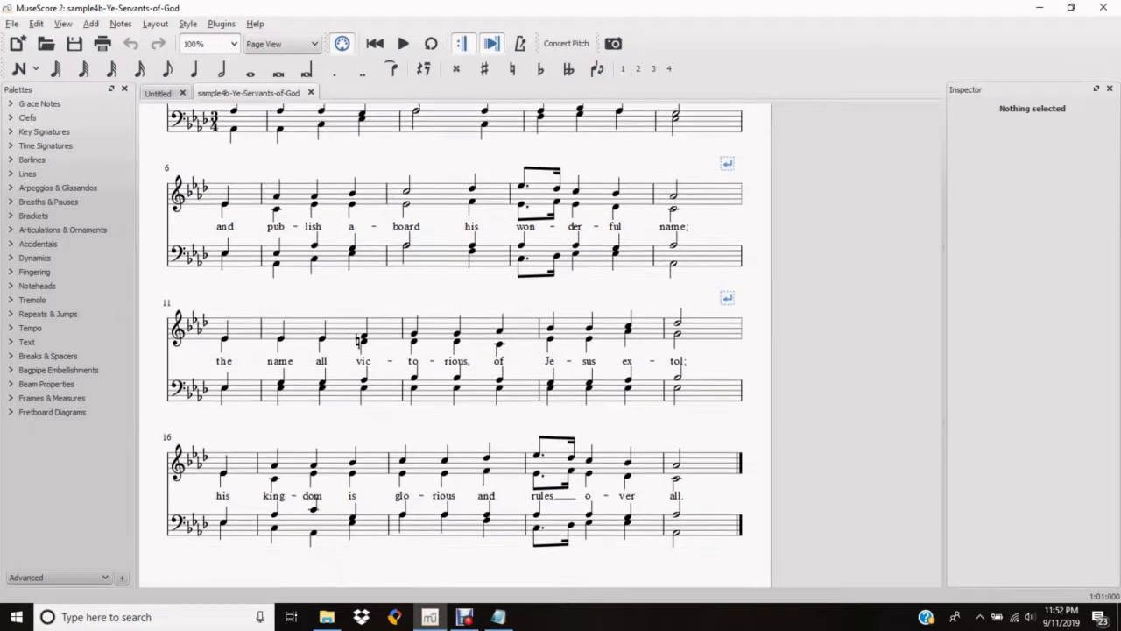
{"action": "scroll", "coordinate": [456, 351], "scroll_direction": "down", "scroll_amount": 3}
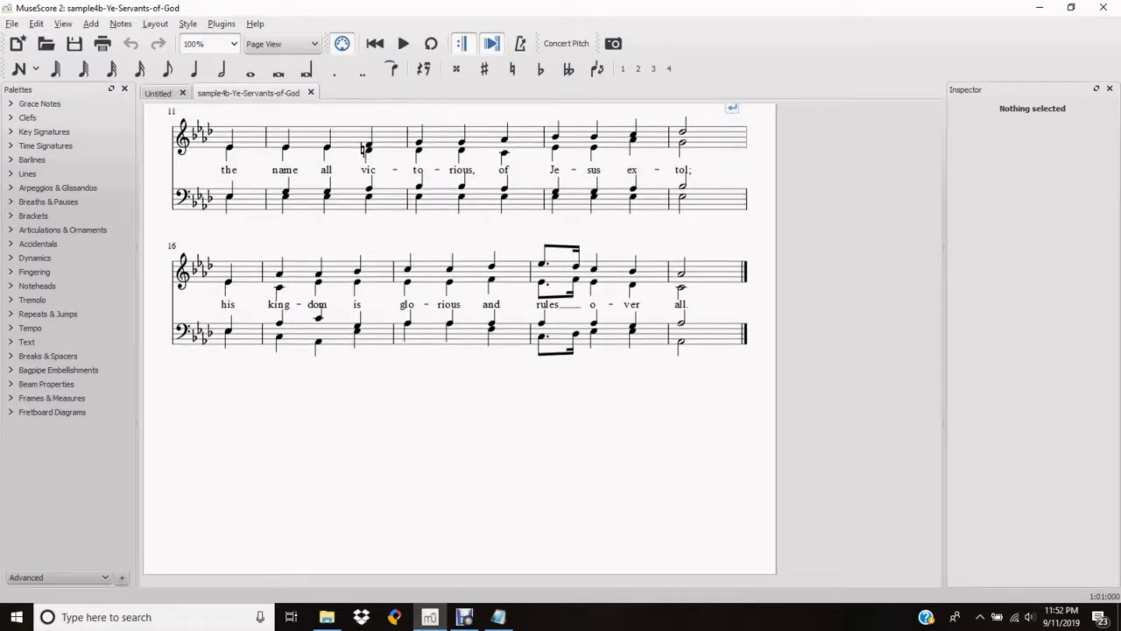
{"action": "left_click", "coordinate": [228, 331]}
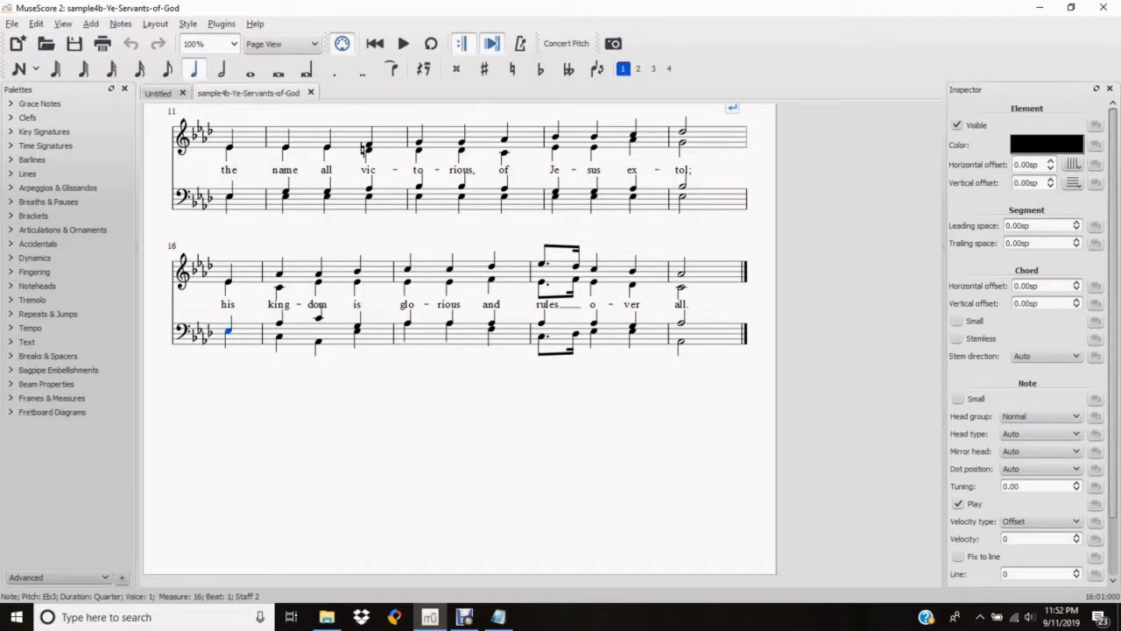
{"action": "left_click", "coordinate": [27, 342]}
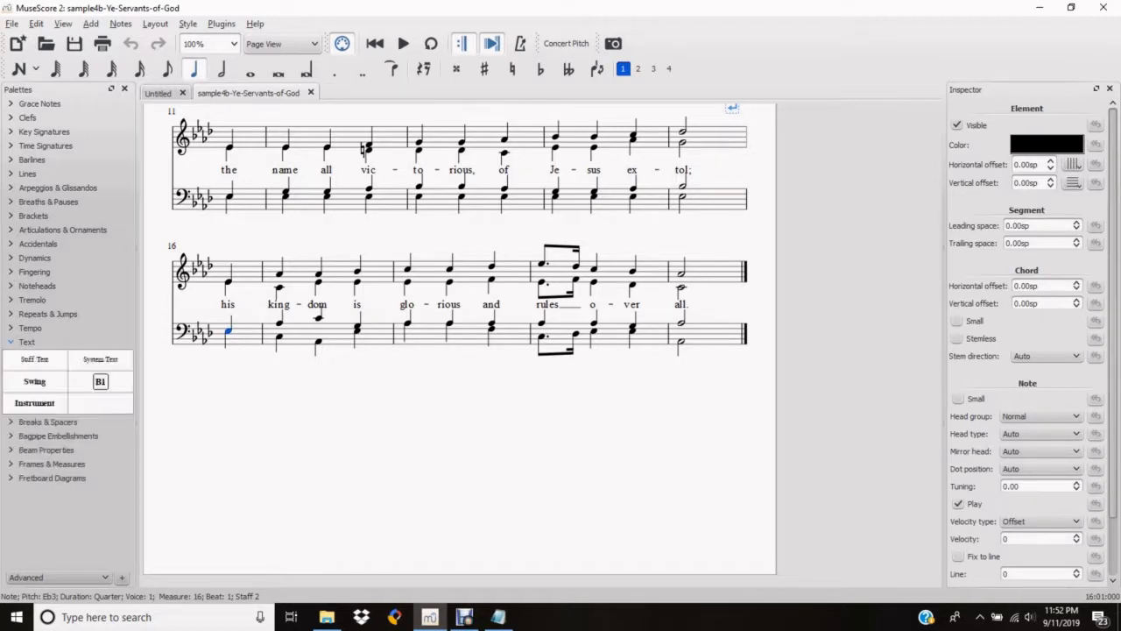
{"action": "double_click", "coordinate": [34, 359]}
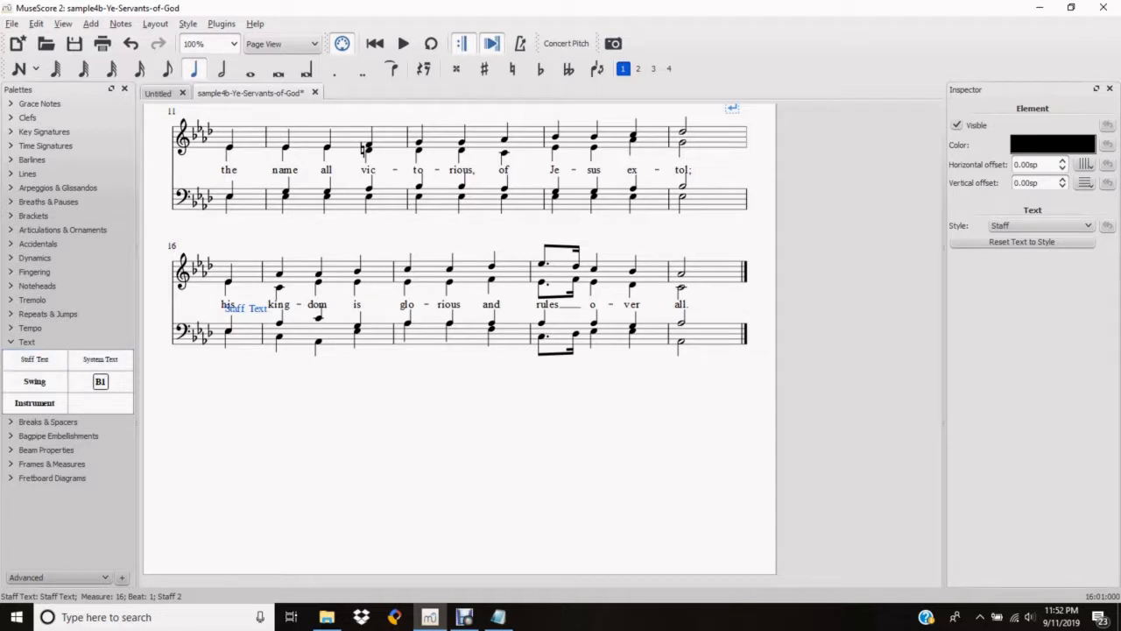
{"action": "left_click_drag", "start_coordinate": [245, 308], "coordinate": [252, 398]}
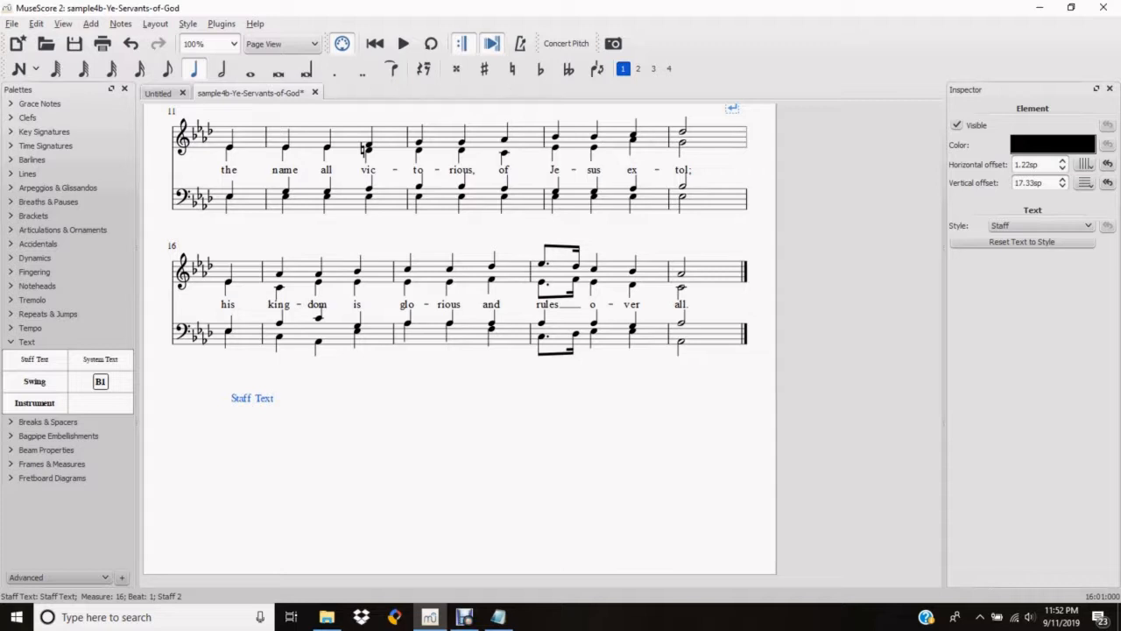
- Add a second staff text to the same bass note and place it below the first, offset about 1.1sp across and 30.5sp down
{"action": "left_click", "coordinate": [229, 331]}
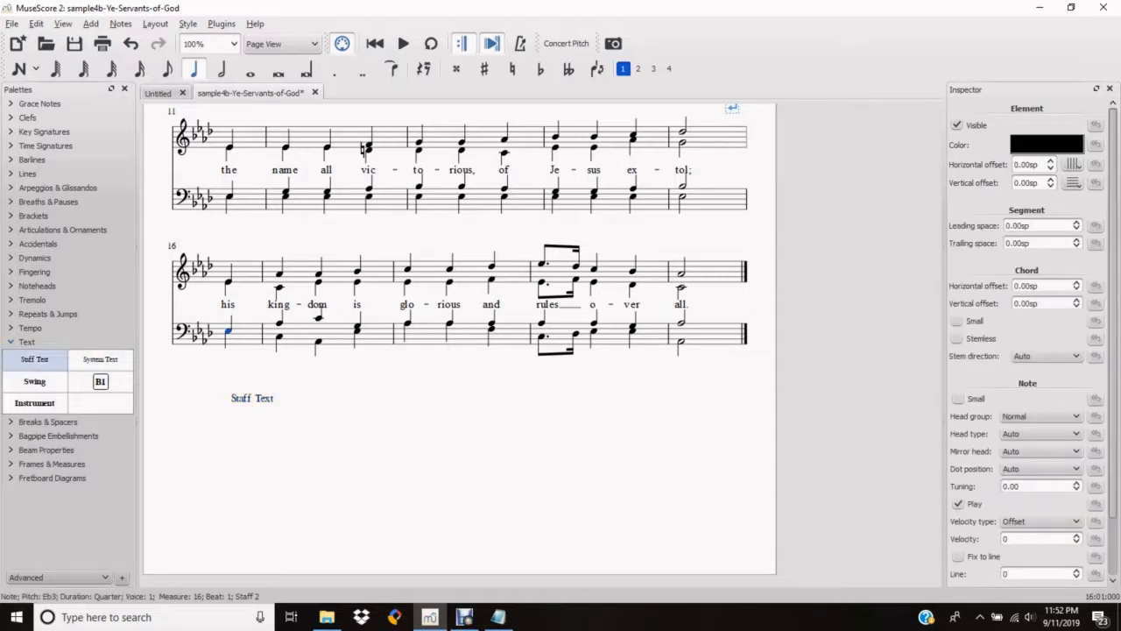
{"action": "double_click", "coordinate": [35, 359]}
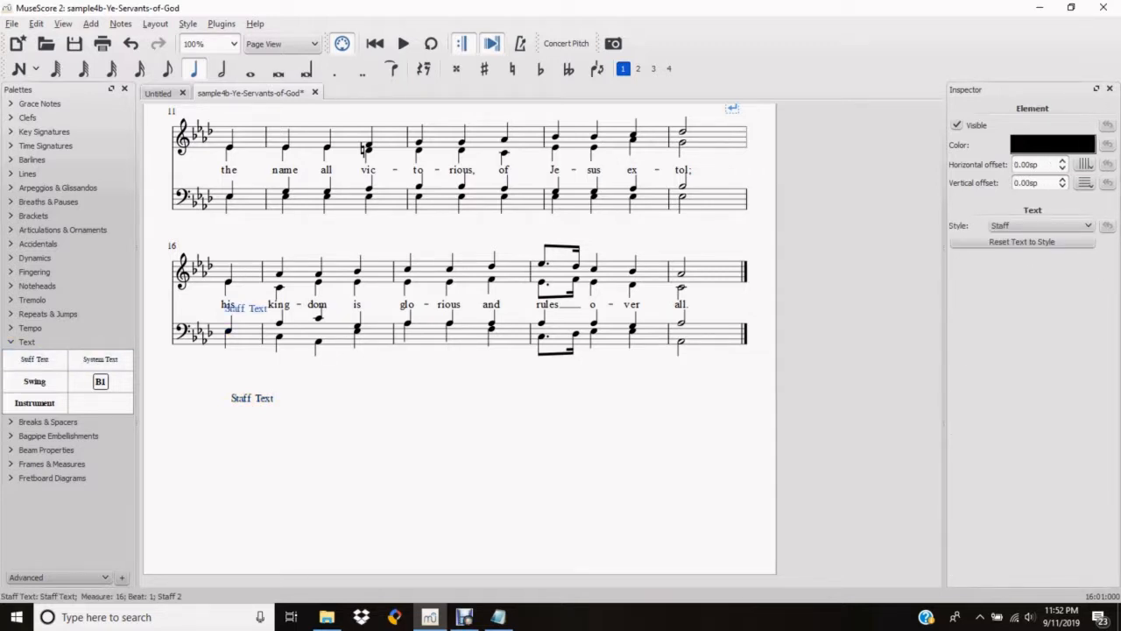
{"action": "left_click_drag", "start_coordinate": [246, 308], "coordinate": [251, 465]}
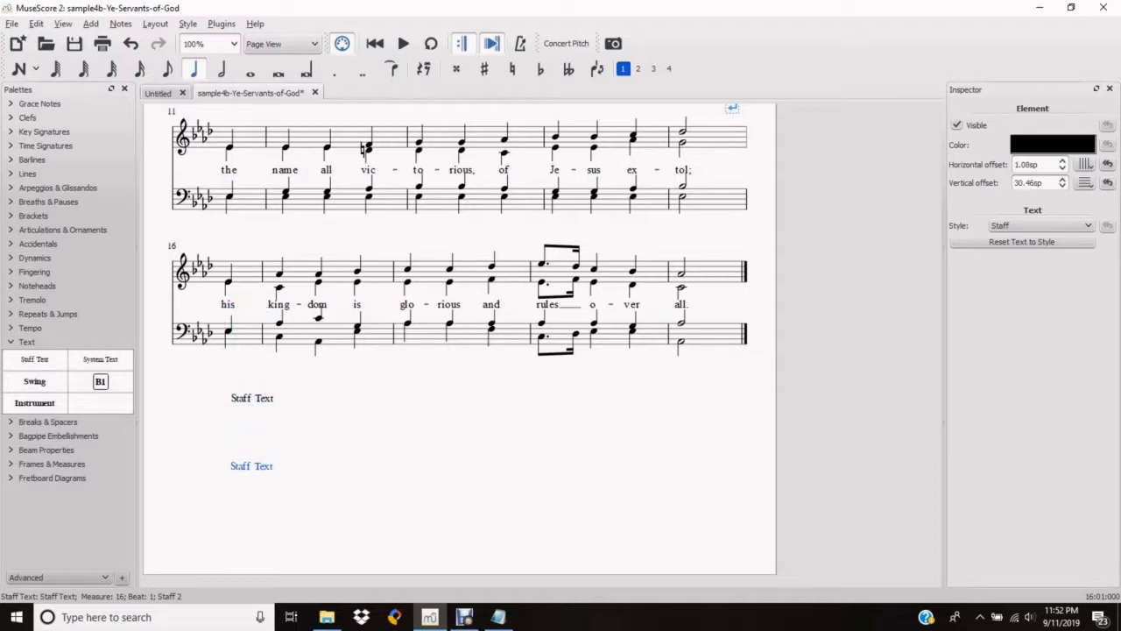
- Add a third staff text to the same note and move it beneath measure 18, offset about 48.6sp across and 14.1sp down
{"action": "left_click", "coordinate": [229, 331]}
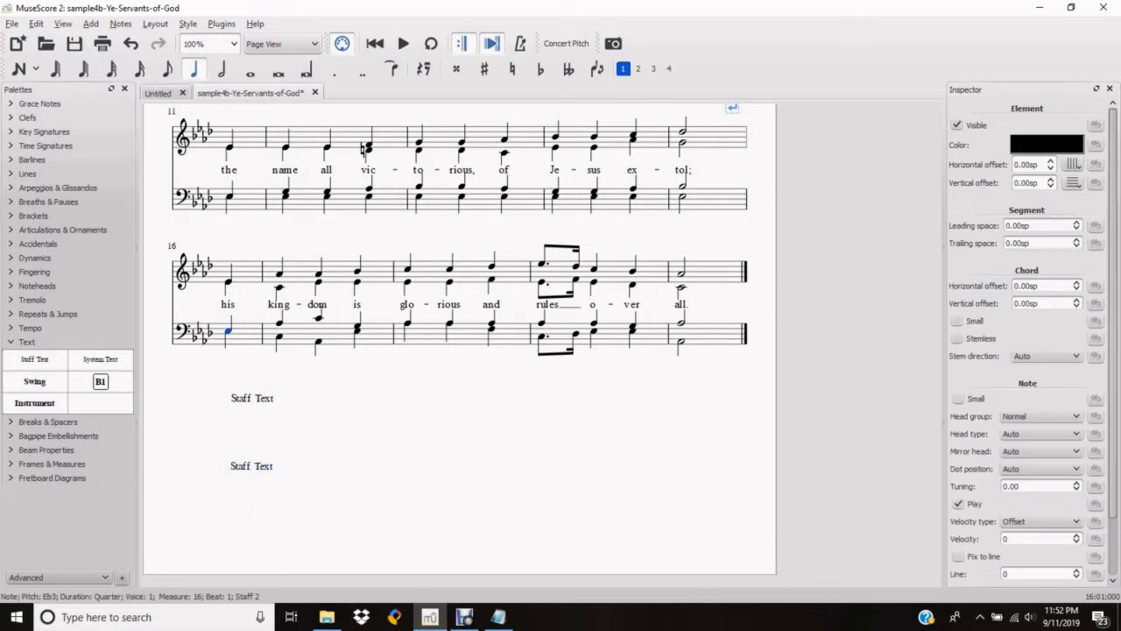
{"action": "double_click", "coordinate": [35, 360]}
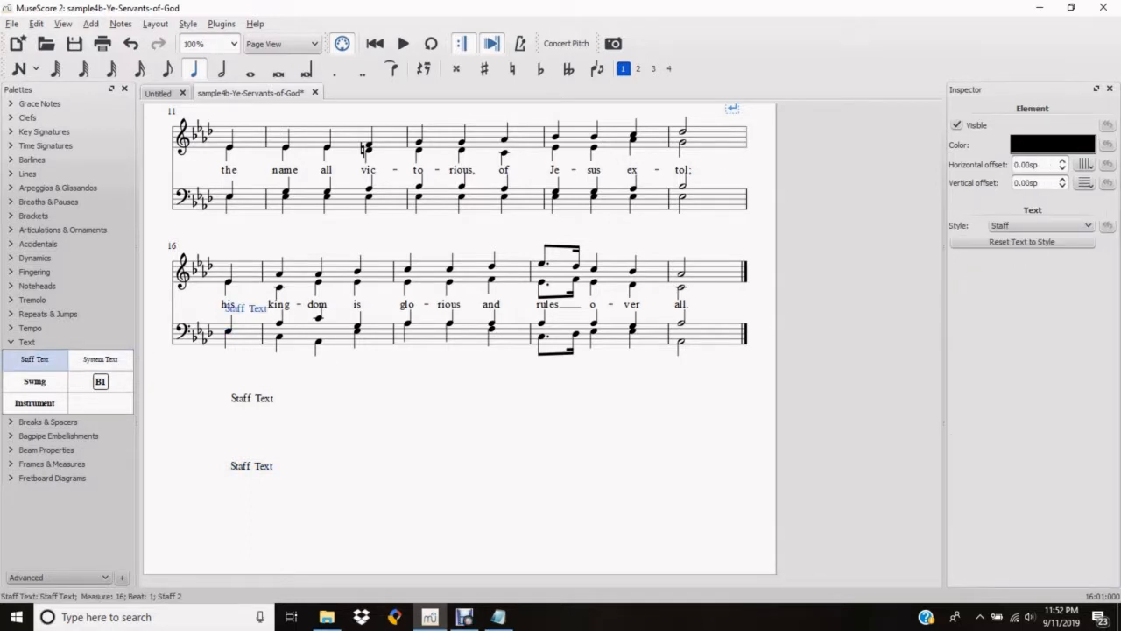
{"action": "left_click_drag", "start_coordinate": [246, 308], "coordinate": [497, 381]}
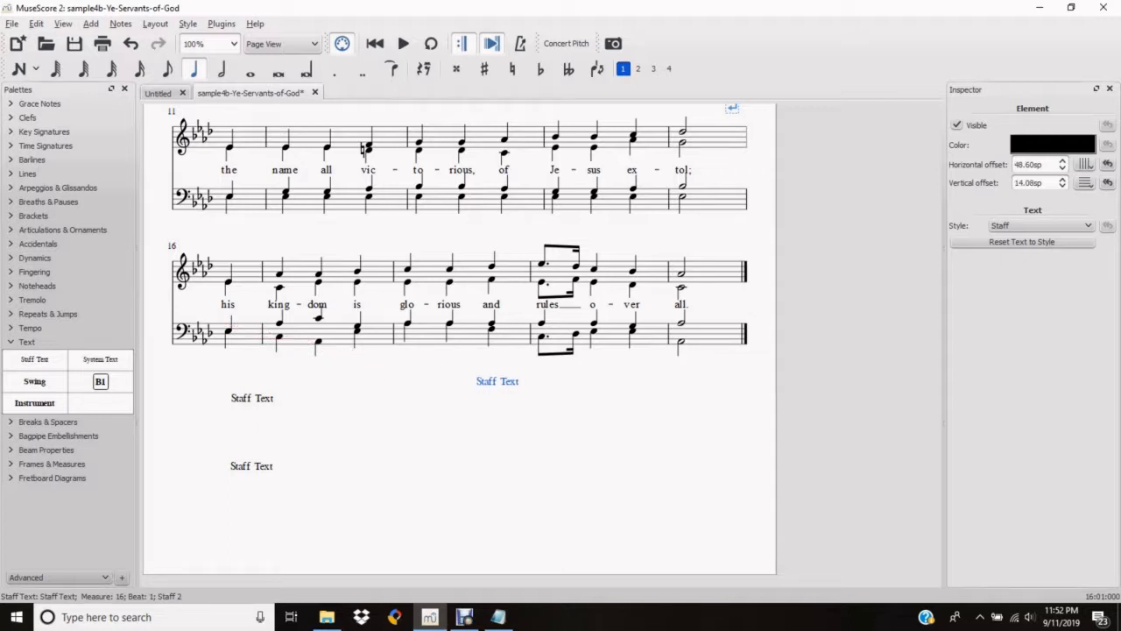
- Switch to ye-servants-lyrics.txt in Notepad and copy the unhyphenated Verse2 heading with its four lines
{"action": "left_click", "coordinate": [497, 617]}
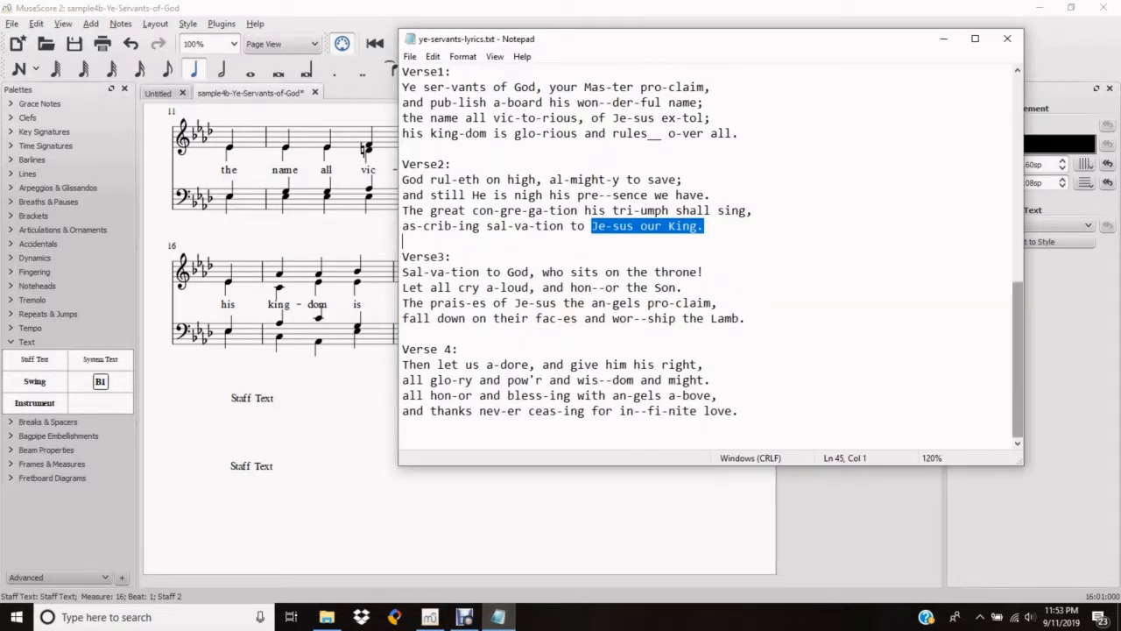
{"action": "scroll", "coordinate": [1019, 359], "scroll_direction": "up", "scroll_amount": 5}
{"action": "scroll", "coordinate": [701, 263], "scroll_direction": "up", "scroll_amount": 6}
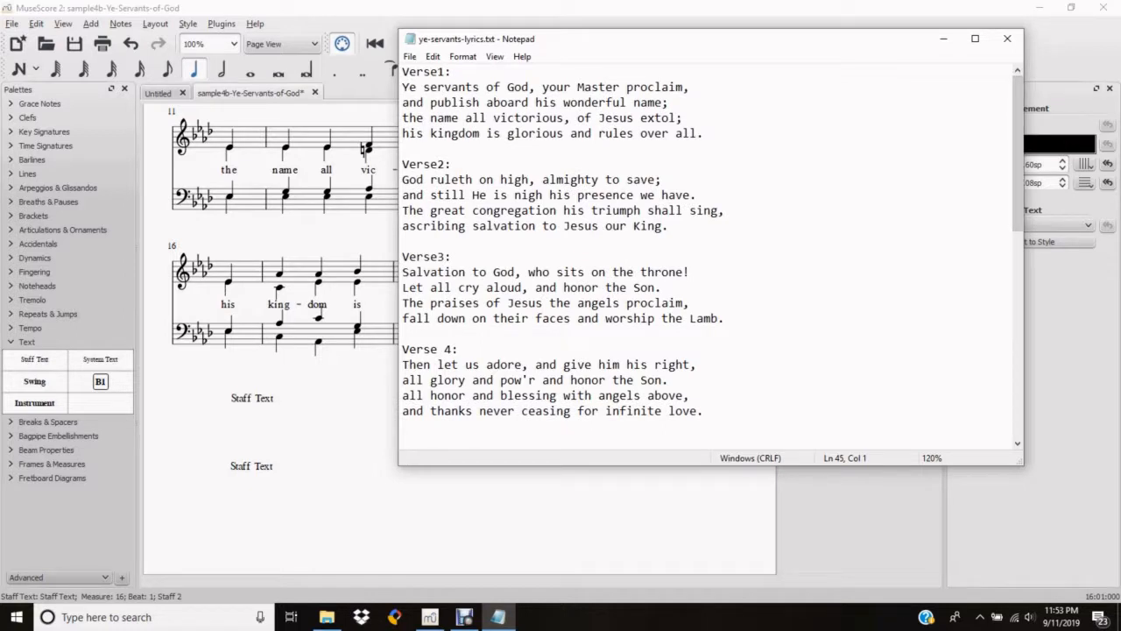
{"action": "left_click_drag", "start_coordinate": [402, 164], "coordinate": [670, 226]}
{"action": "key", "text": "ctrl+c"}
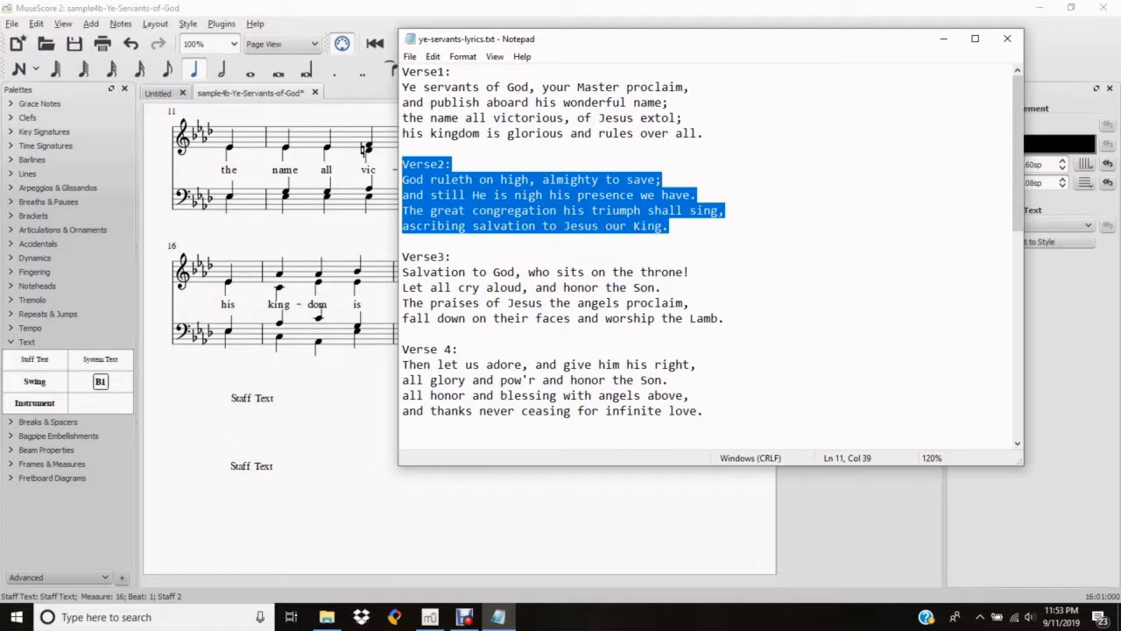
- In MuseScore, replace the placeholder staff text directly below measure 16 with the copied Verse2 heading and its four lines
{"action": "double_click", "coordinate": [252, 398]}
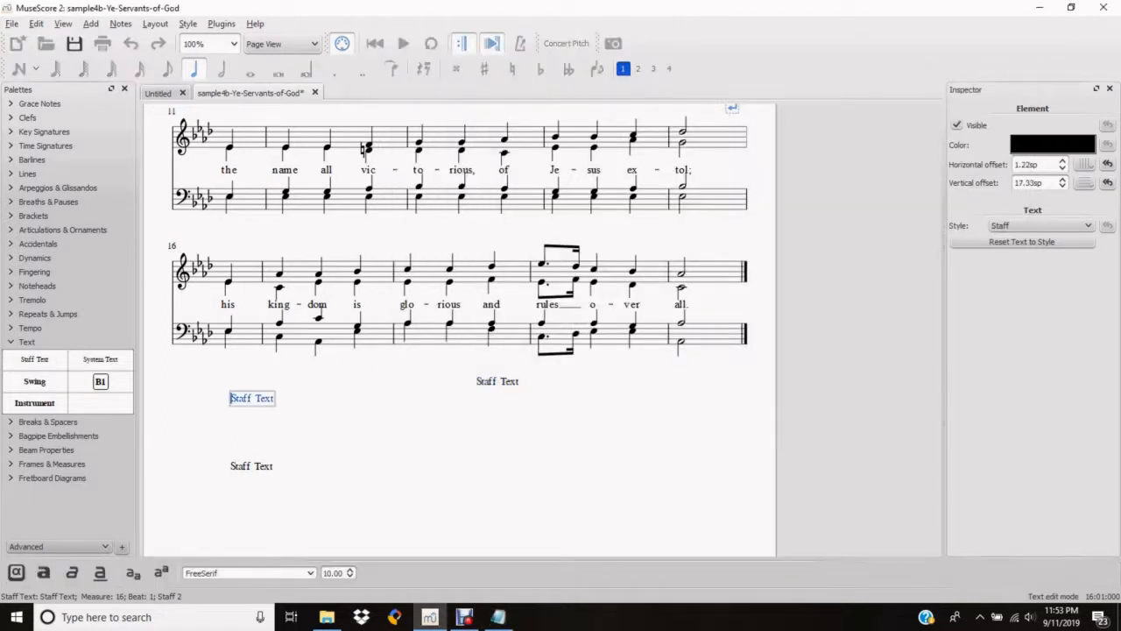
{"action": "left_click_drag", "start_coordinate": [230, 398], "coordinate": [274, 397]}
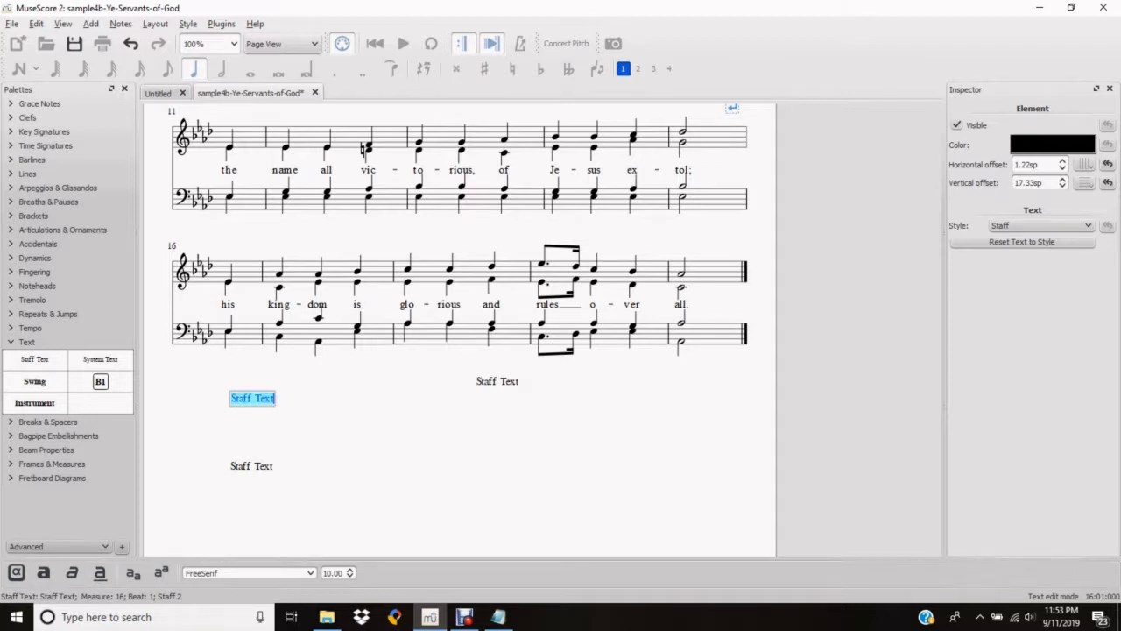
{"action": "key", "text": "ctrl+v"}
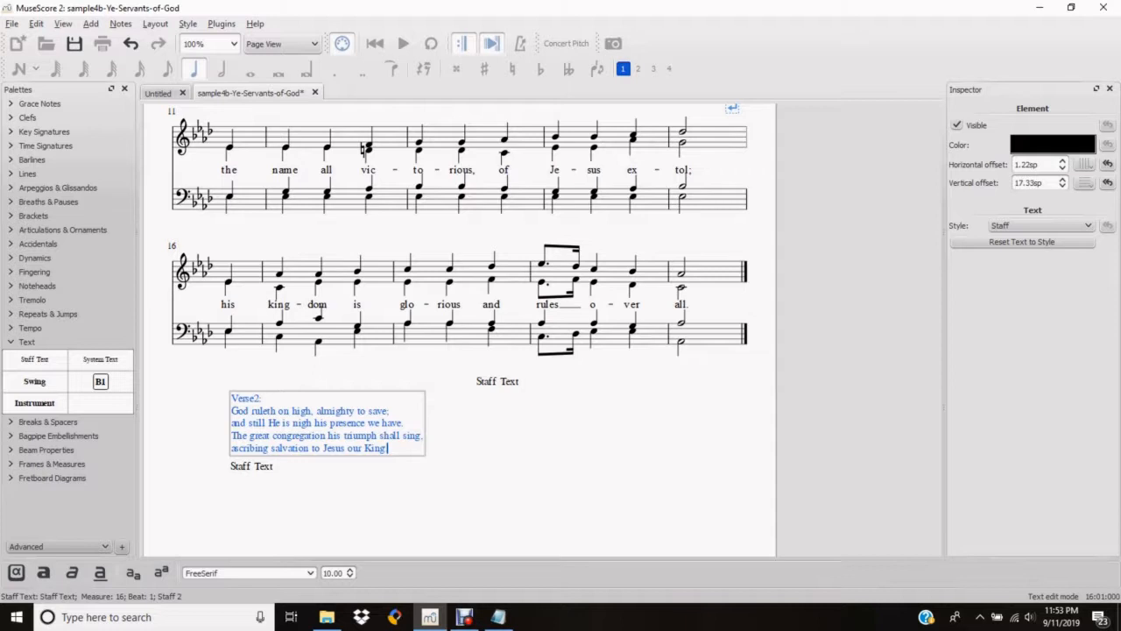
- Switch to ye-servants-lyrics.txt in Notepad and copy the Verse3 heading with its four lines
{"action": "left_click", "coordinate": [498, 617]}
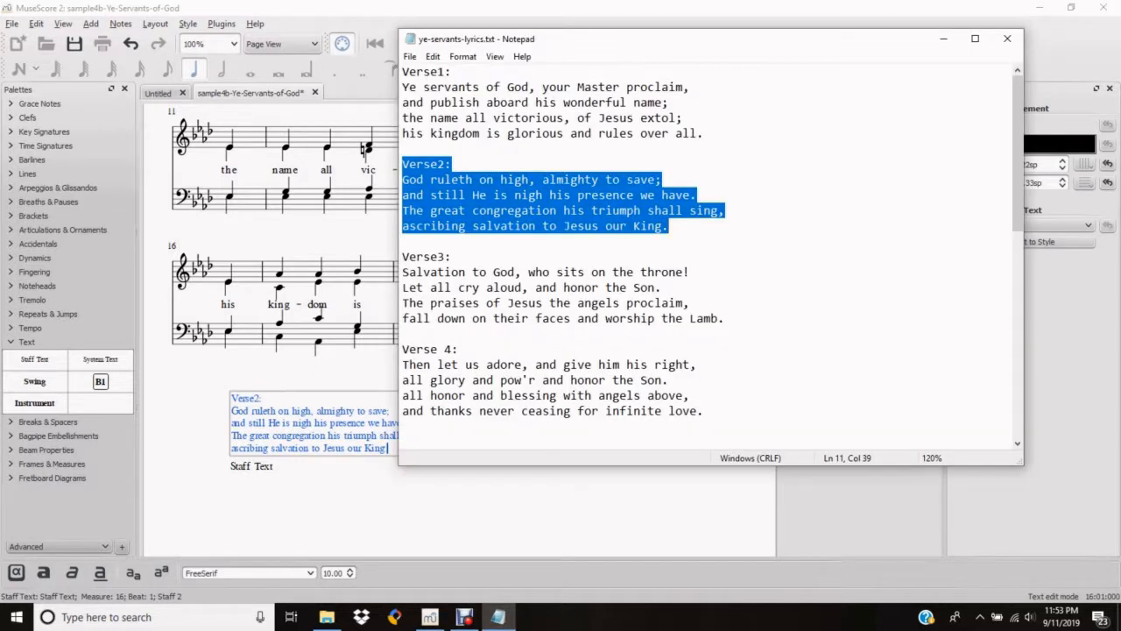
{"action": "left_click_drag", "start_coordinate": [403, 257], "coordinate": [403, 333]}
{"action": "key", "text": "ctrl+c"}
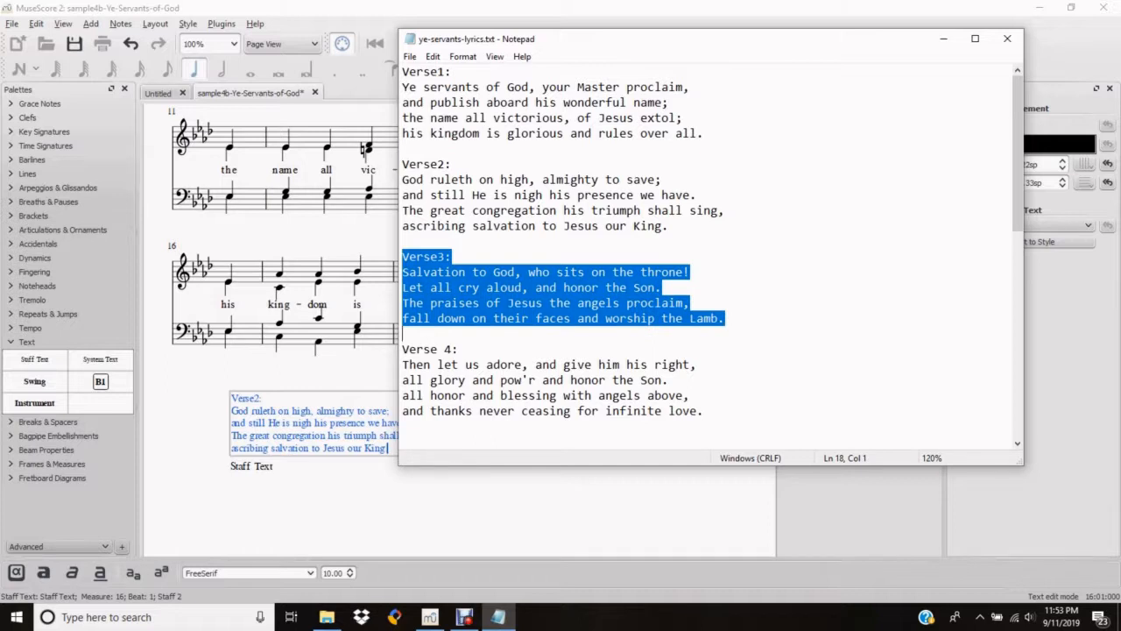
- Return to MuseScore and replace the placeholder staff text below Verse2 with the copied Verse3 block
{"action": "left_click", "coordinate": [429, 617]}
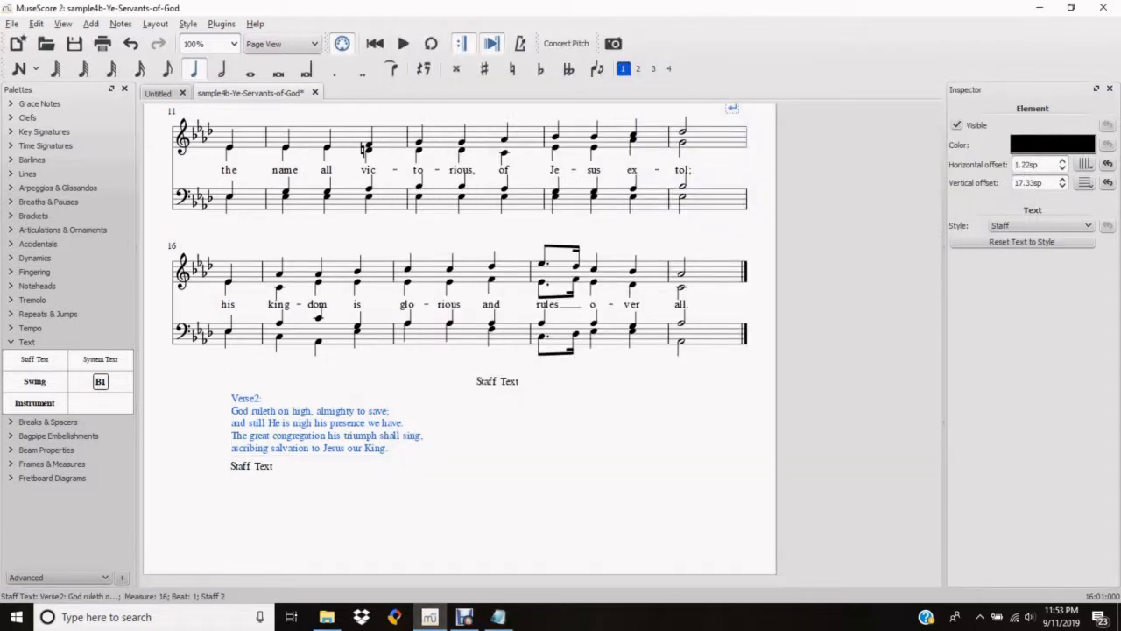
{"action": "left_click", "coordinate": [251, 466]}
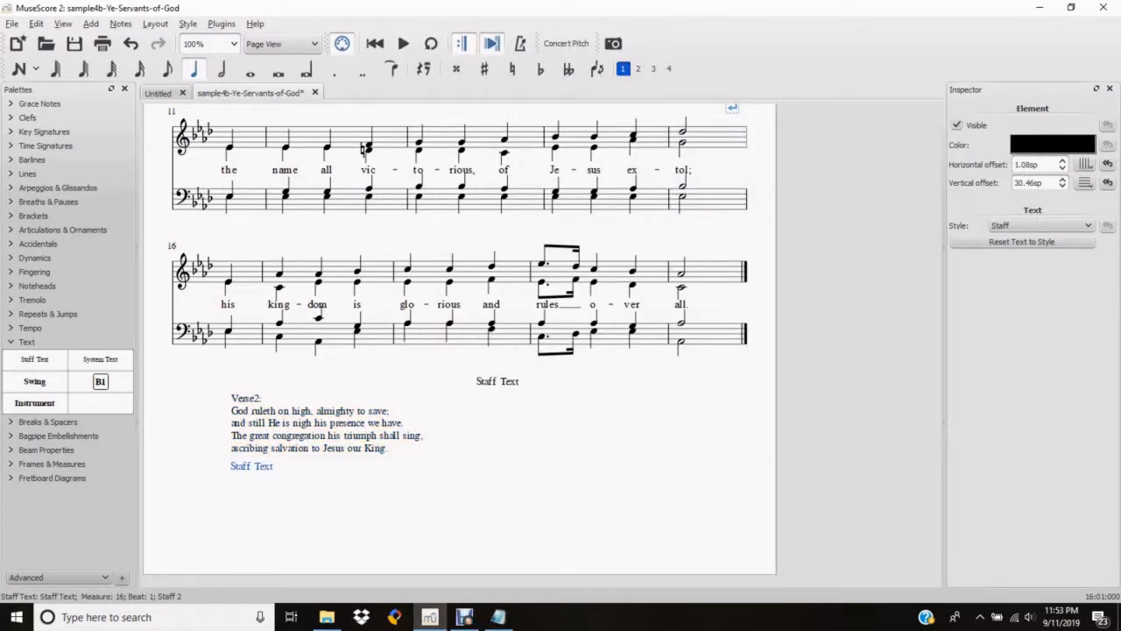
{"action": "double_click", "coordinate": [252, 467]}
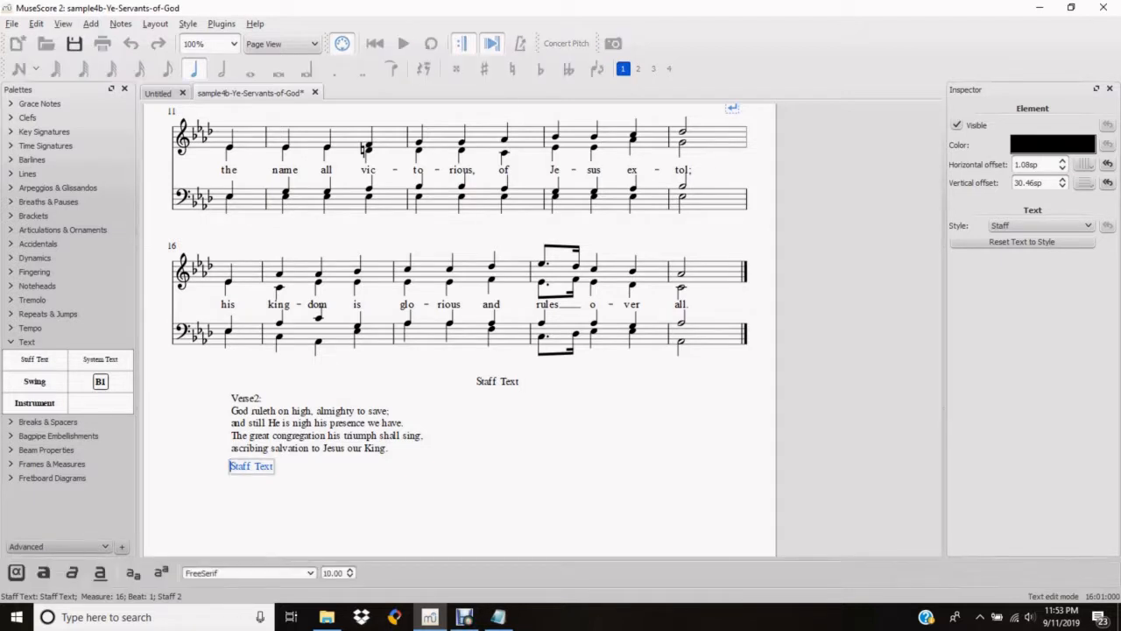
{"action": "left_click_drag", "start_coordinate": [230, 466], "coordinate": [274, 466]}
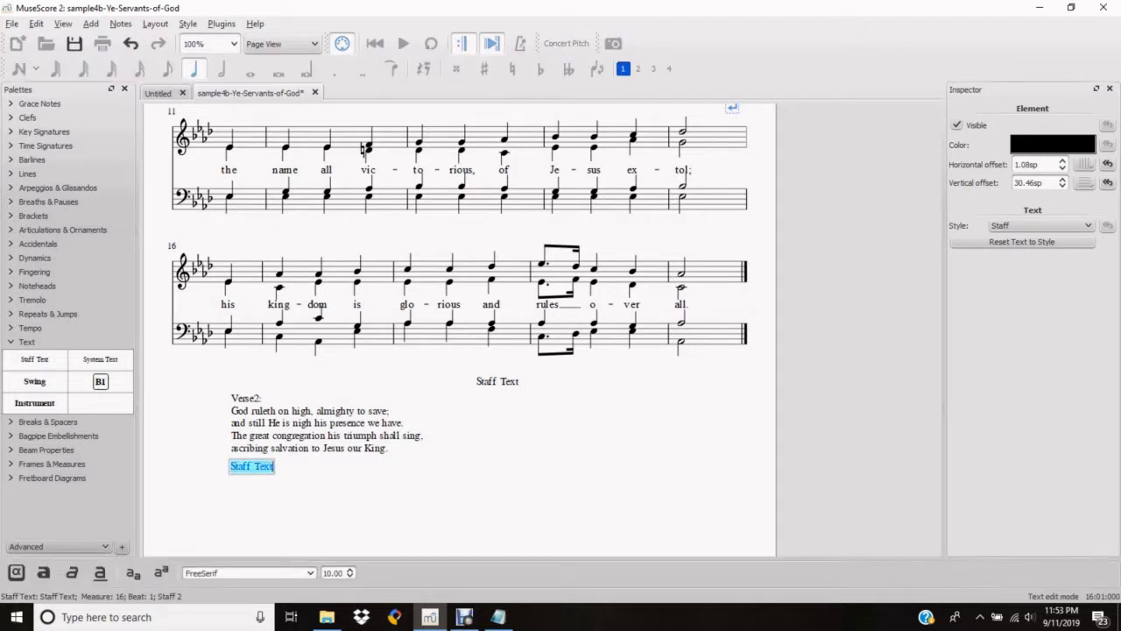
{"action": "key", "text": "ctrl+v"}
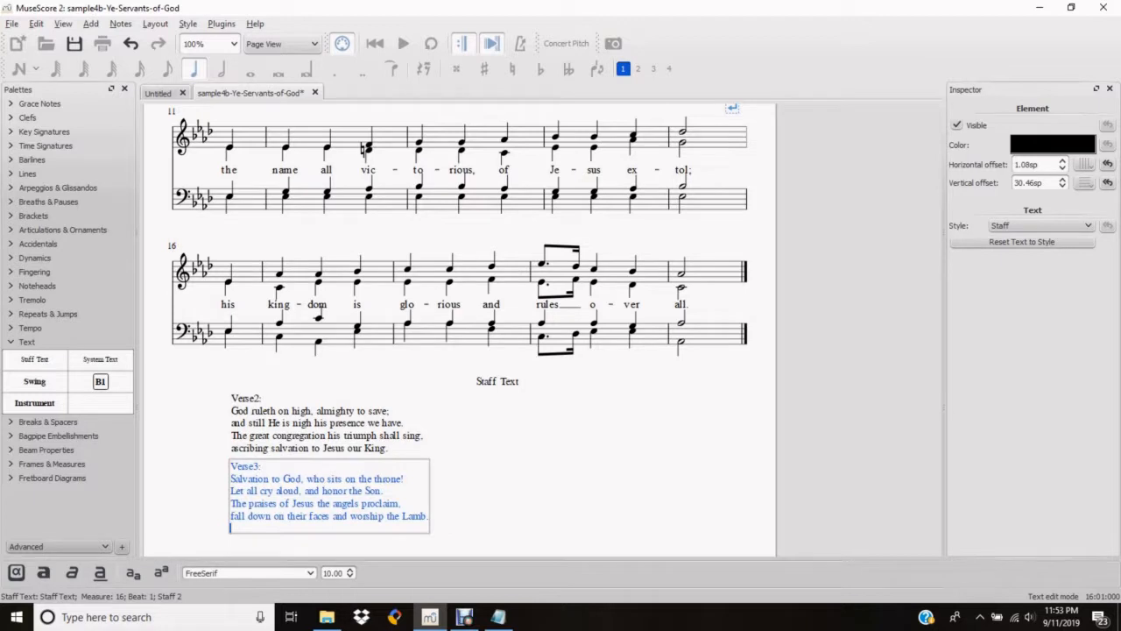
- Switch to the Notepad lyrics file and copy the Verse 4 heading with its four lines
{"action": "key", "text": "alt+Tab"}
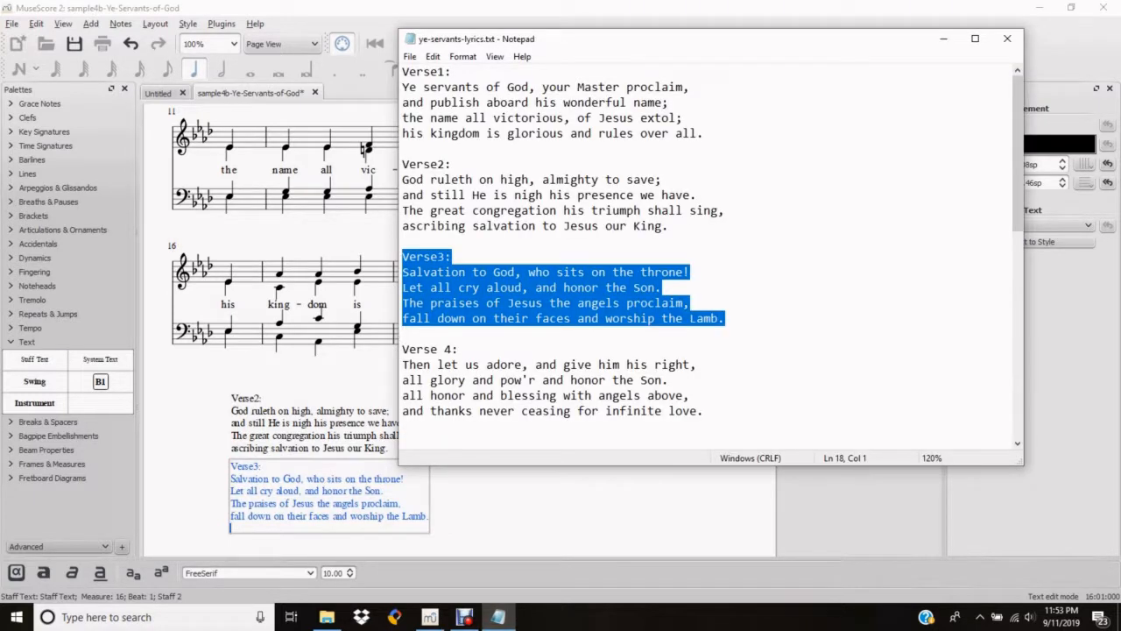
{"action": "left_click_drag", "start_coordinate": [403, 350], "coordinate": [703, 411]}
{"action": "key", "text": "ctrl+c"}
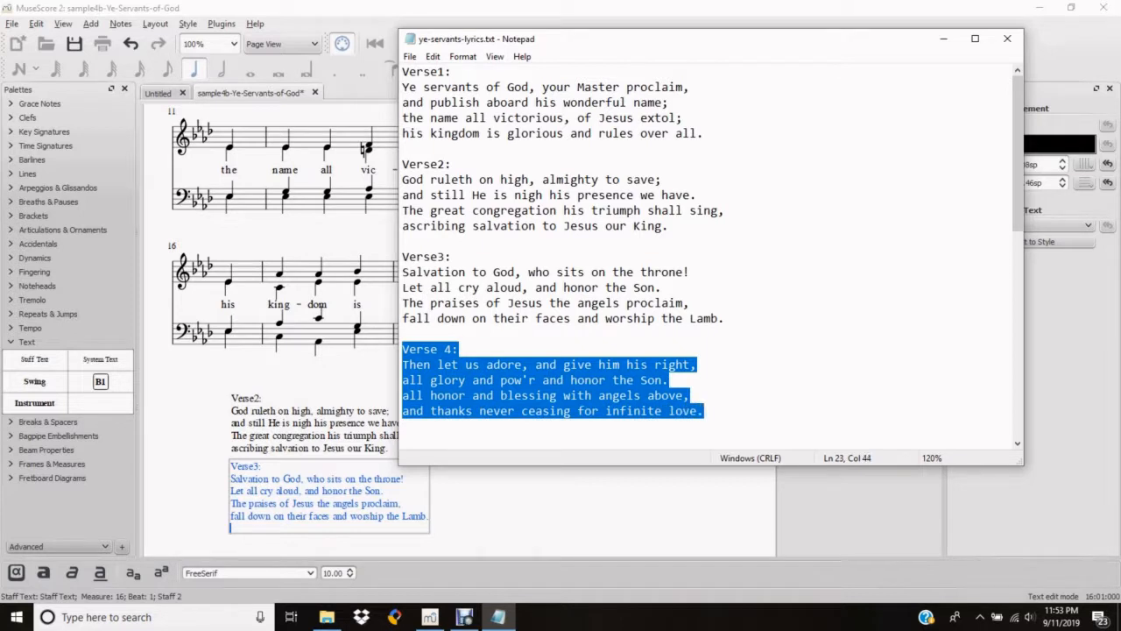
- Back in MuseScore, replace the remaining placeholder staff text beneath measure 18 with the copied Verse 4 block and finish text editing
{"action": "key", "text": "alt+Tab"}
{"action": "key", "text": "Escape"}
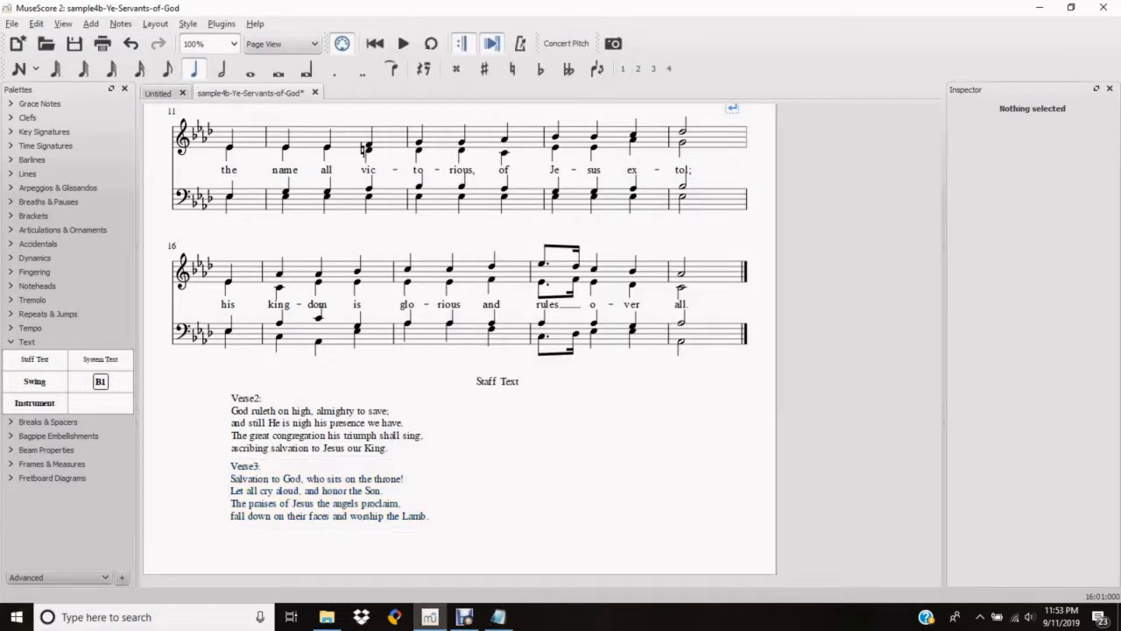
{"action": "double_click", "coordinate": [479, 381]}
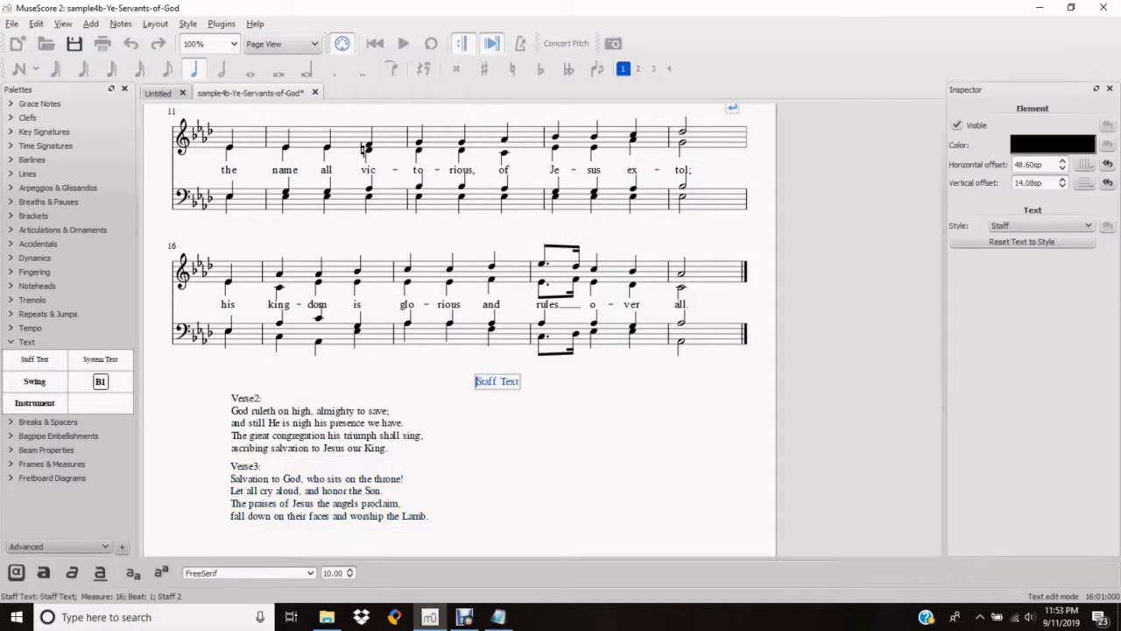
{"action": "key", "text": "shift+Right"}
{"action": "key", "text": "shift+Right"}
{"action": "key", "text": "shift+Right"}
{"action": "key", "text": "shift+Right"}
{"action": "key", "text": "shift+Right"}
{"action": "key", "text": "shift+Right"}
{"action": "key", "text": "shift+Right"}
{"action": "key", "text": "shift+Right"}
{"action": "key", "text": "shift+Right"}
{"action": "key", "text": "shift+Right"}
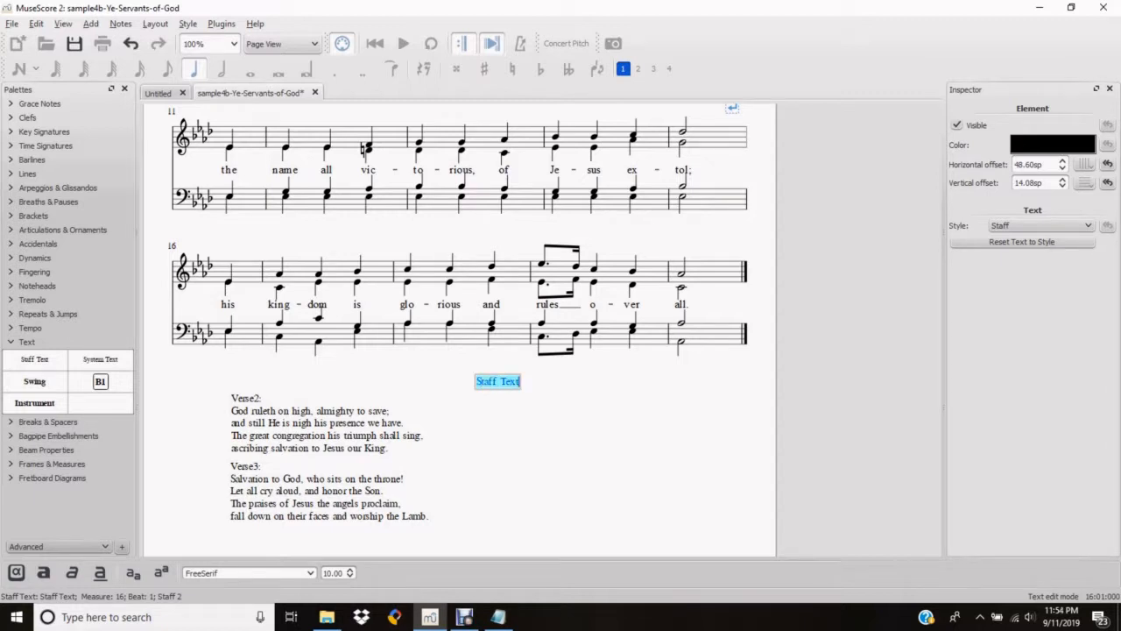
{"action": "key", "text": "ctrl+v"}
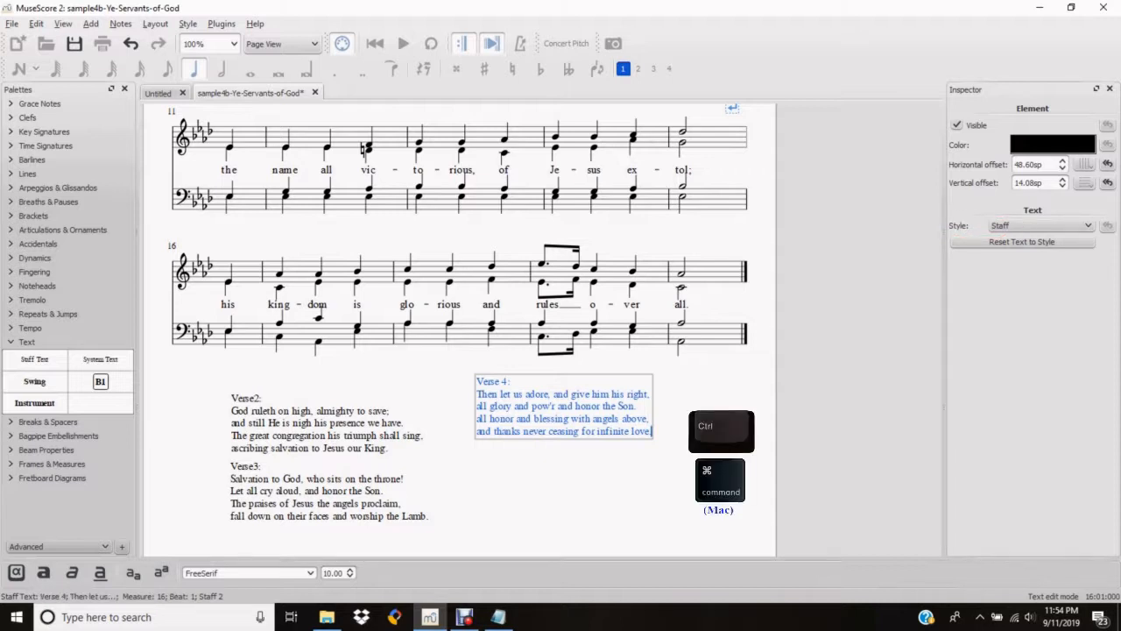
{"action": "key", "text": "Escape"}
- Select the Verse2, Verse3 and Verse 4 staff texts together and set their text style to Lyrics Odd Lines
{"action": "left_click", "coordinate": [310, 423], "text": "ctrl"}
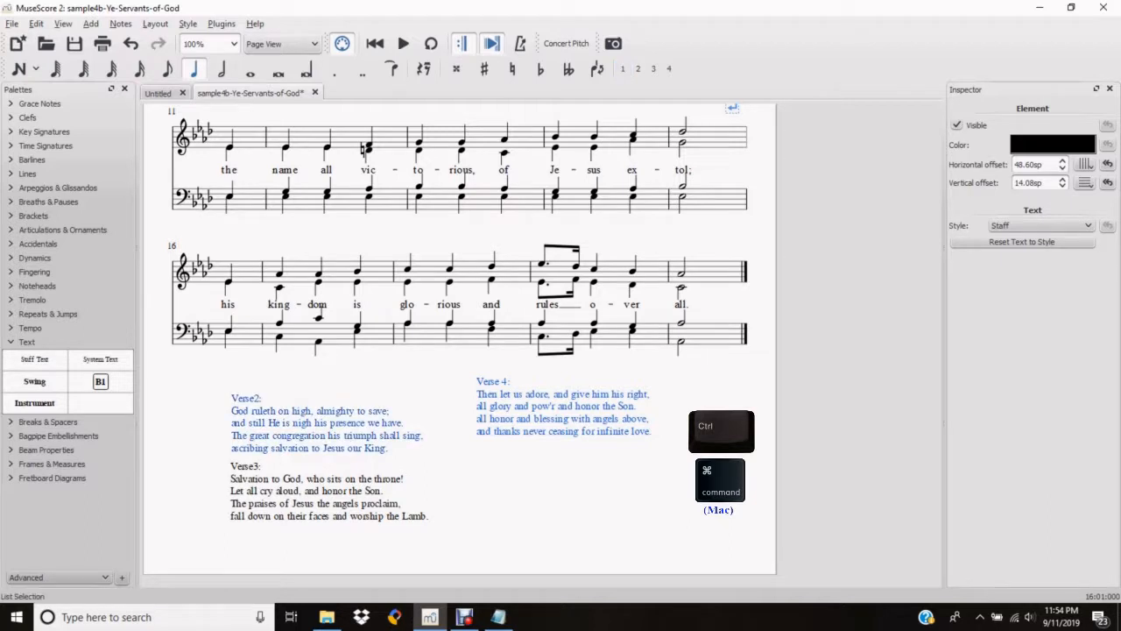
{"action": "left_click", "coordinate": [324, 491], "text": "ctrl"}
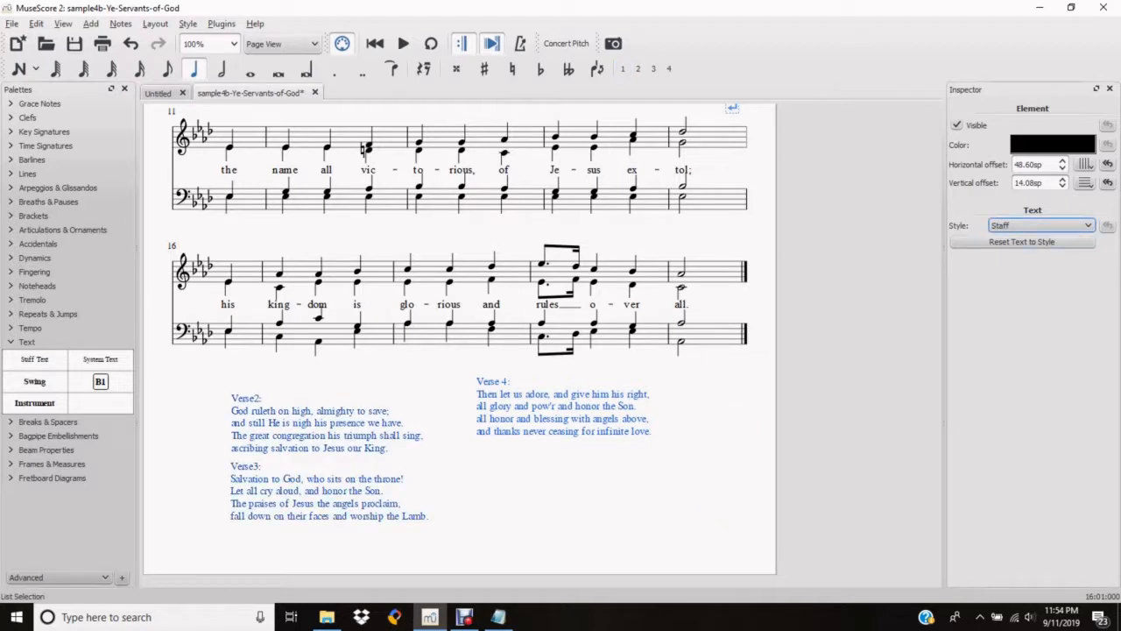
{"action": "left_click", "coordinate": [1042, 226]}
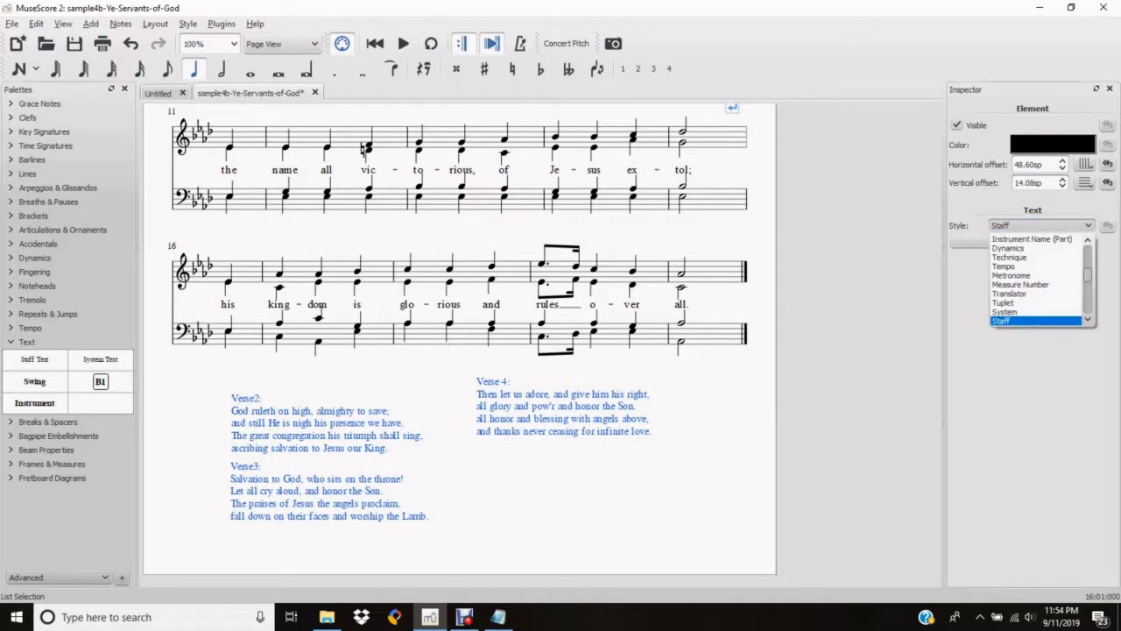
{"action": "scroll", "coordinate": [1036, 278], "scroll_direction": "up", "scroll_amount": 10}
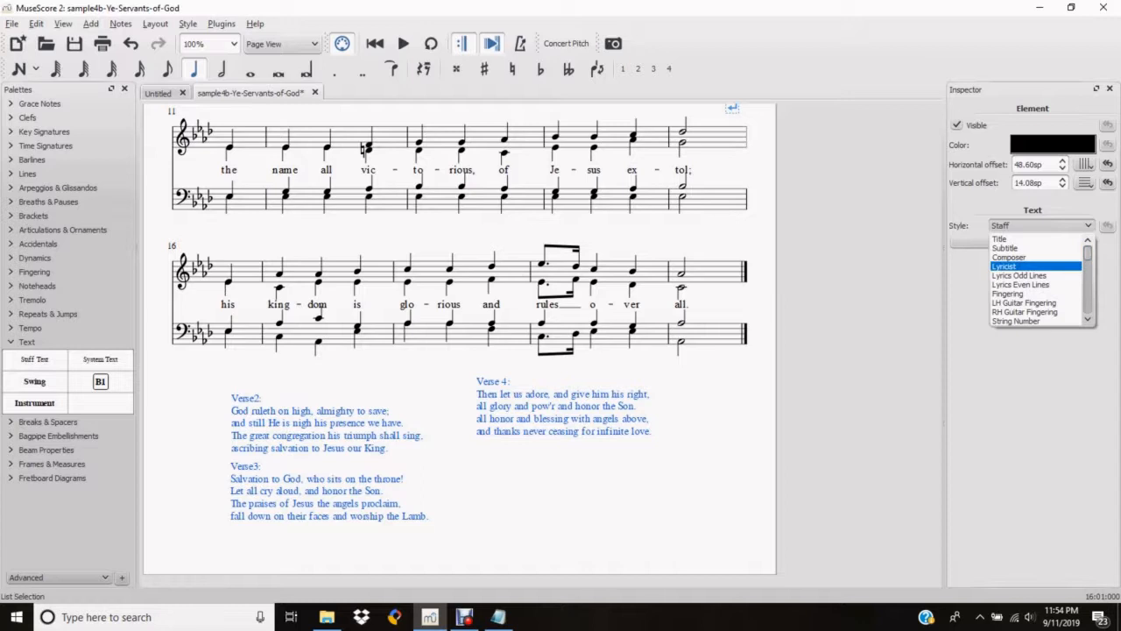
{"action": "left_click", "coordinate": [1020, 275]}
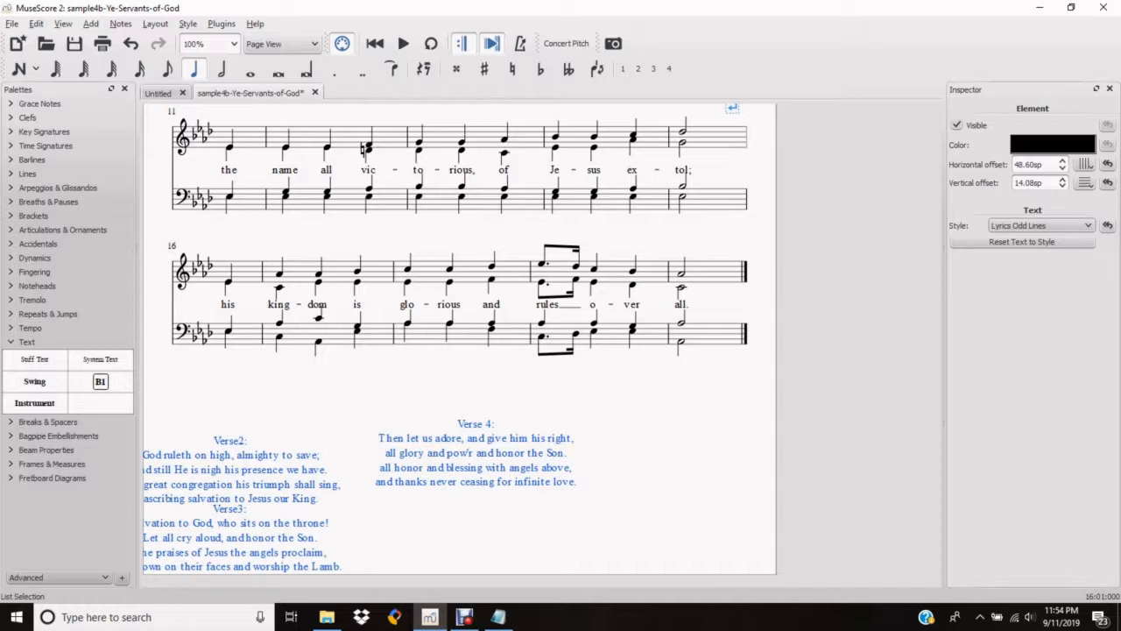
- Set the horizontal alignment of the Verse 4 text to left in its text properties
{"action": "right_click", "coordinate": [523, 272]}
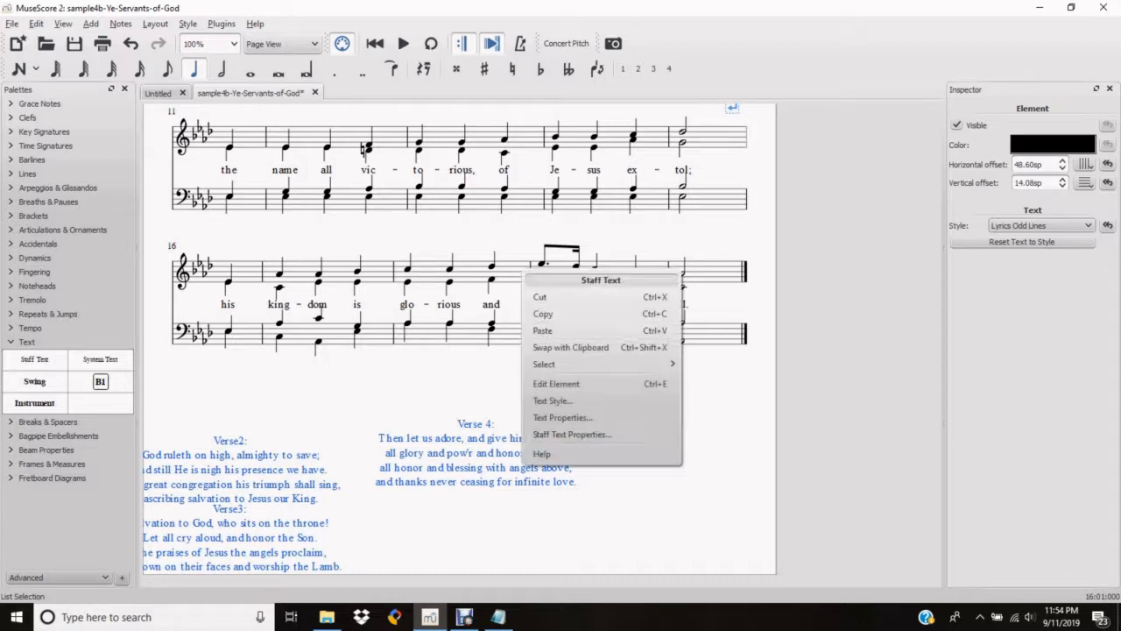
{"action": "left_click", "coordinate": [563, 417]}
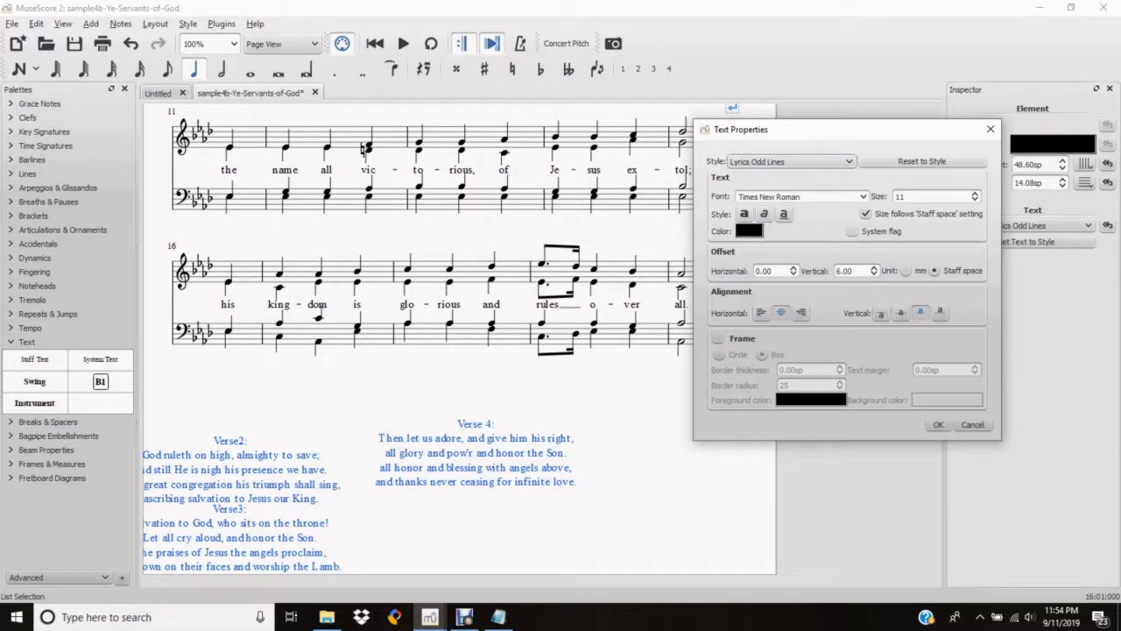
{"action": "left_click", "coordinate": [761, 313]}
{"action": "left_click", "coordinate": [938, 425]}
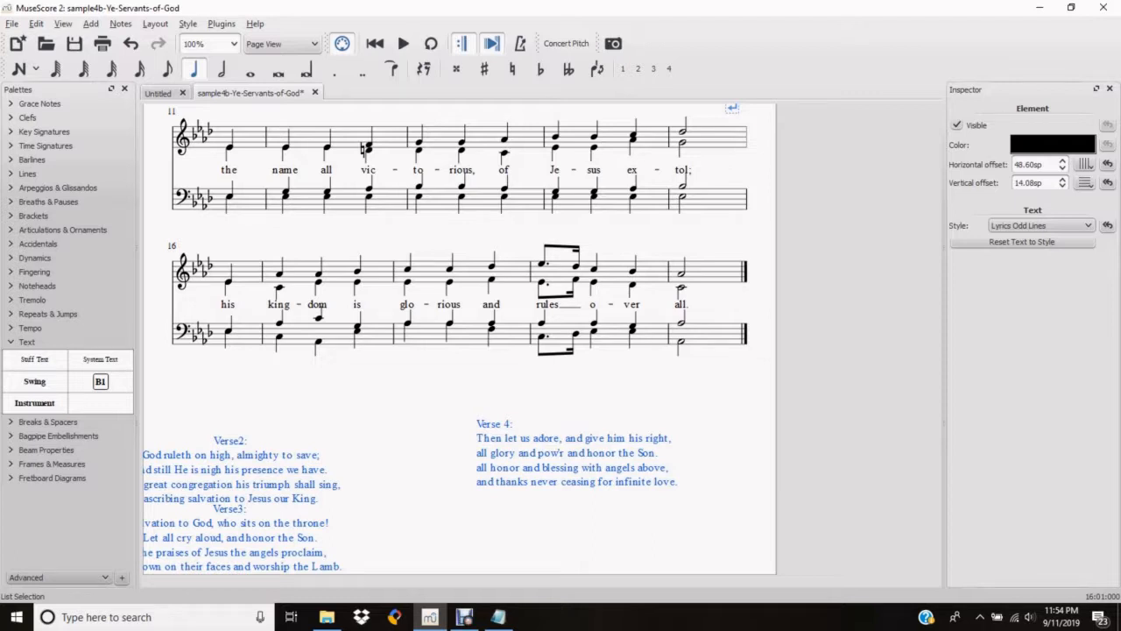
- Set the horizontal alignment of the Verse2 text to left in its text properties
{"action": "right_click", "coordinate": [302, 285]}
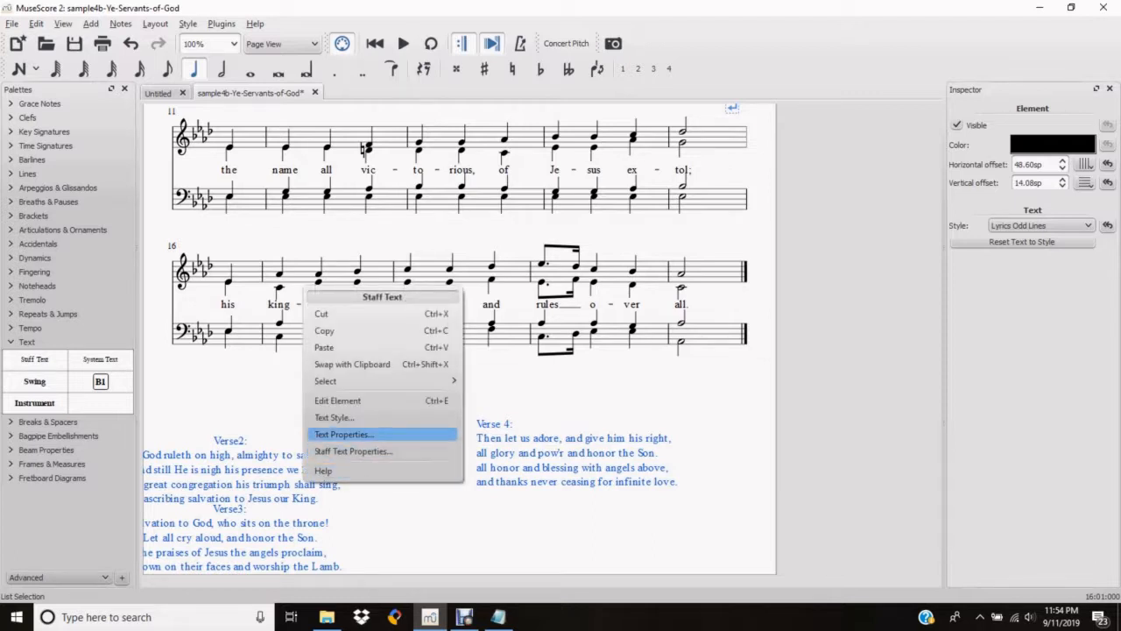
{"action": "left_click", "coordinate": [343, 433]}
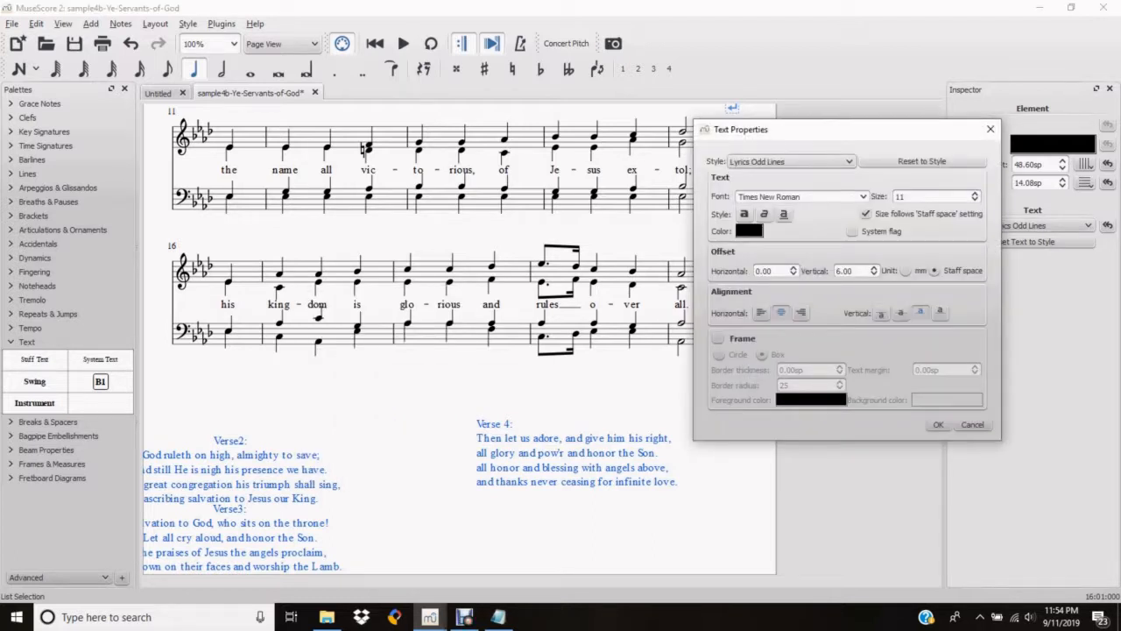
{"action": "left_click", "coordinate": [762, 313]}
{"action": "left_click", "coordinate": [938, 425]}
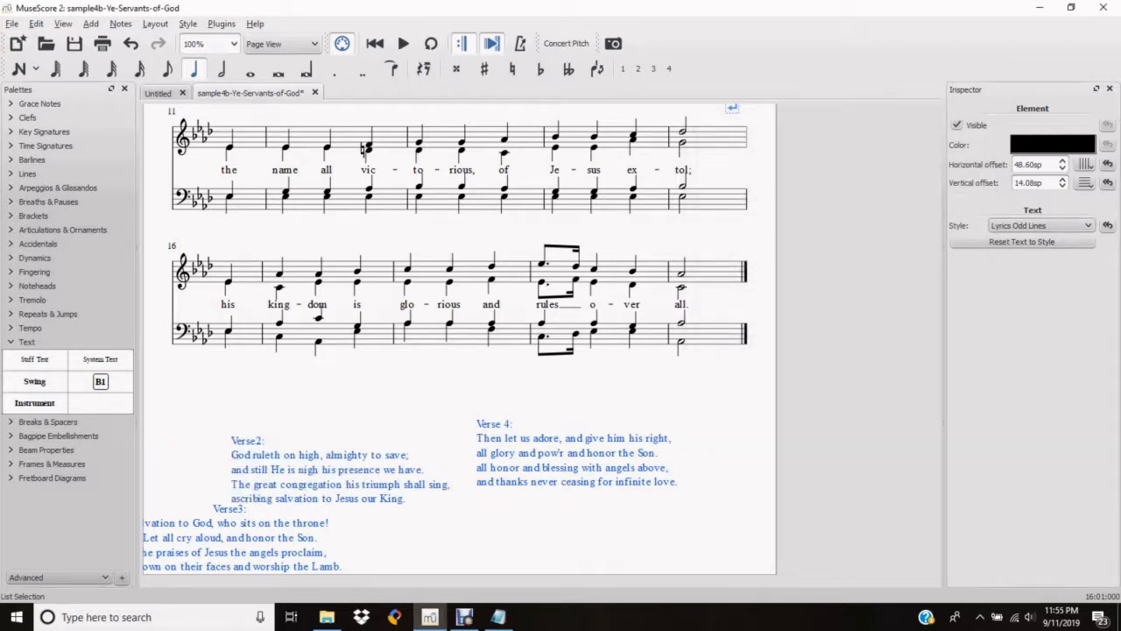
- Set the horizontal alignment of the Verse3 text to left in its text properties
{"action": "right_click", "coordinate": [281, 536]}
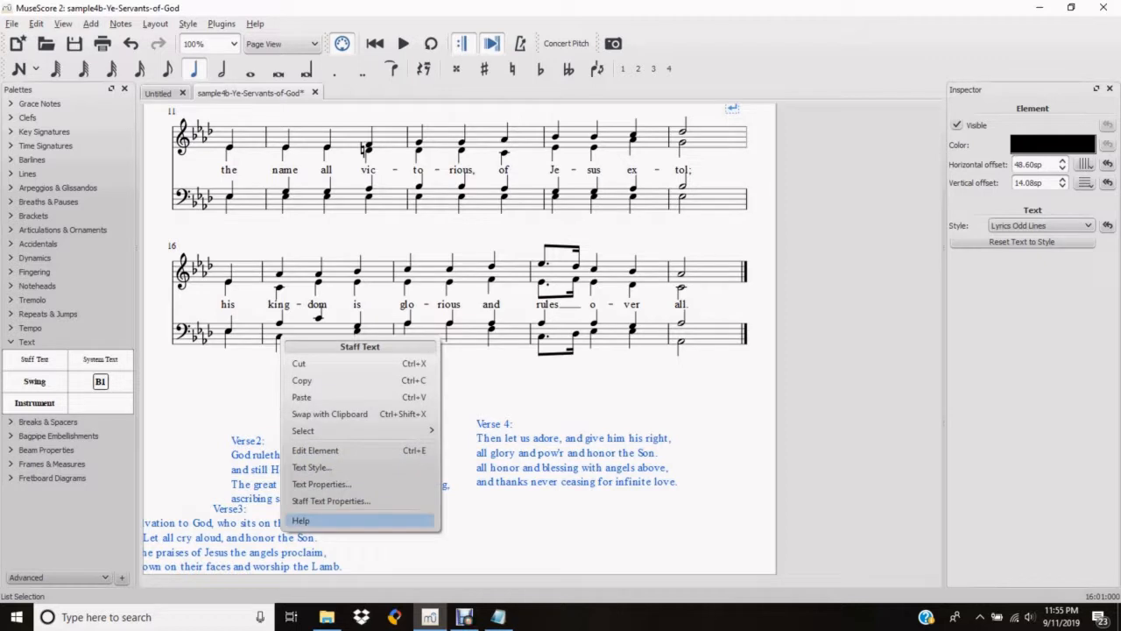
{"action": "left_click", "coordinate": [322, 483]}
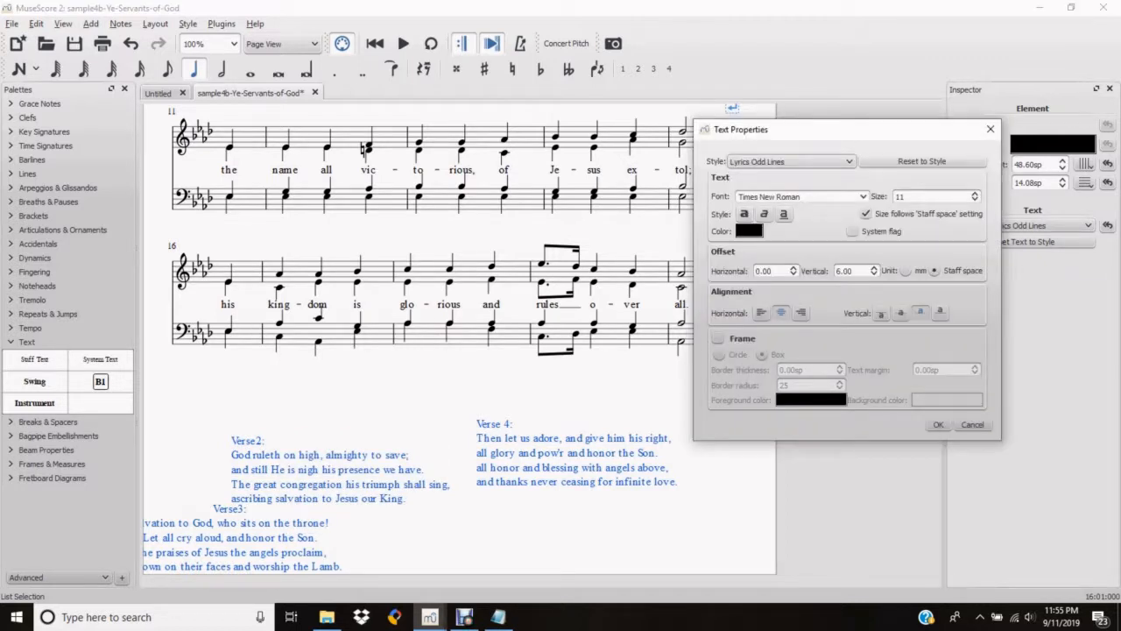
{"action": "left_click", "coordinate": [762, 313]}
{"action": "left_click", "coordinate": [938, 424]}
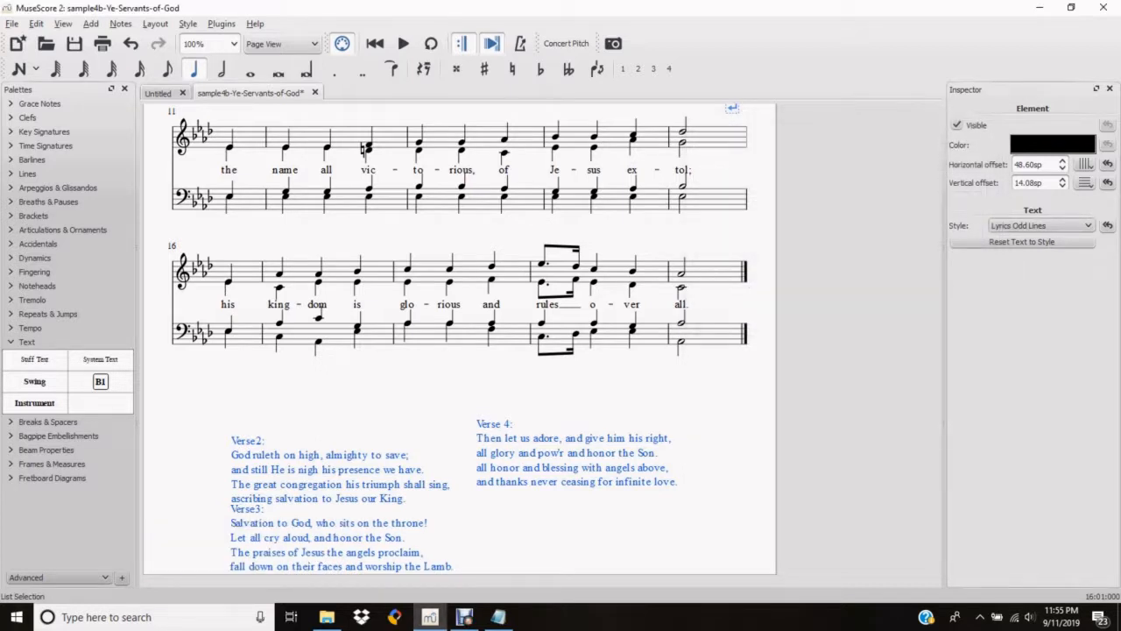
- Reposition Verse2 to offsets of about -0.3sp and 8.1sp, Verse3 to about -2.8sp and 26.4sp, and Verse 4 to about 52sp and 7.3sp
{"action": "left_click_drag", "start_coordinate": [327, 469], "coordinate": [319, 423]}
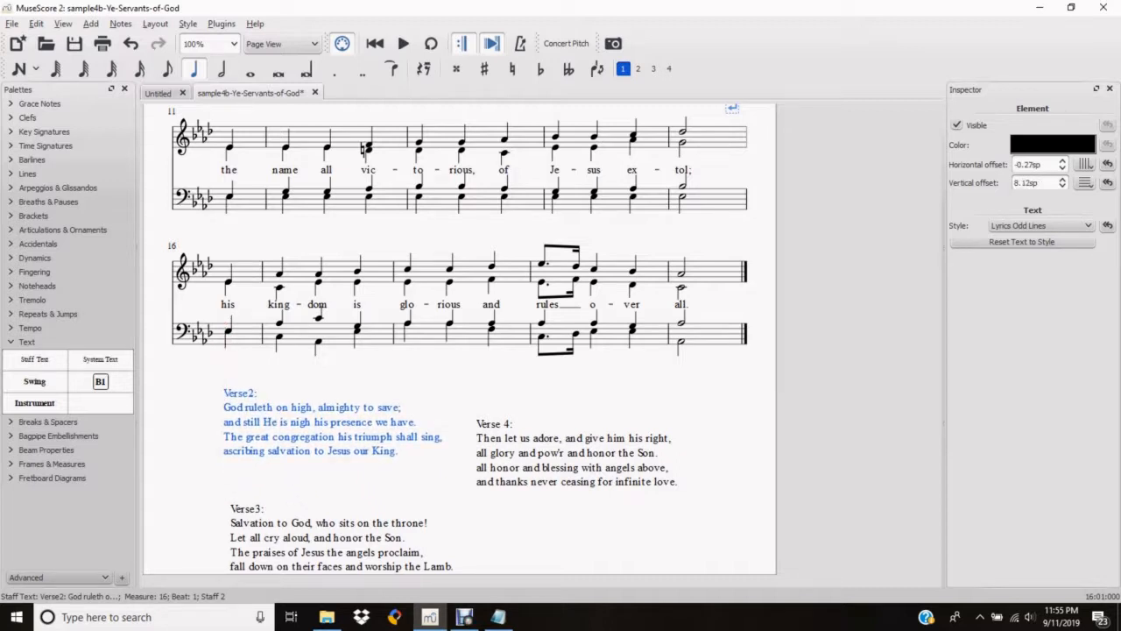
{"action": "left_click_drag", "start_coordinate": [326, 537], "coordinate": [306, 516]}
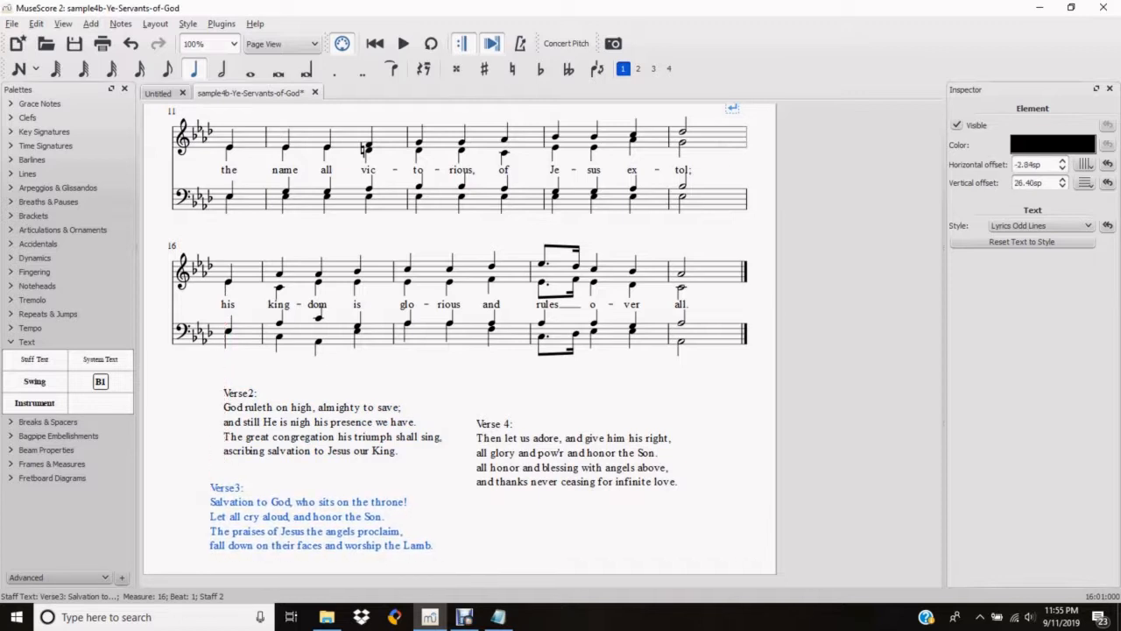
{"action": "left_click_drag", "start_coordinate": [524, 437], "coordinate": [541, 401]}
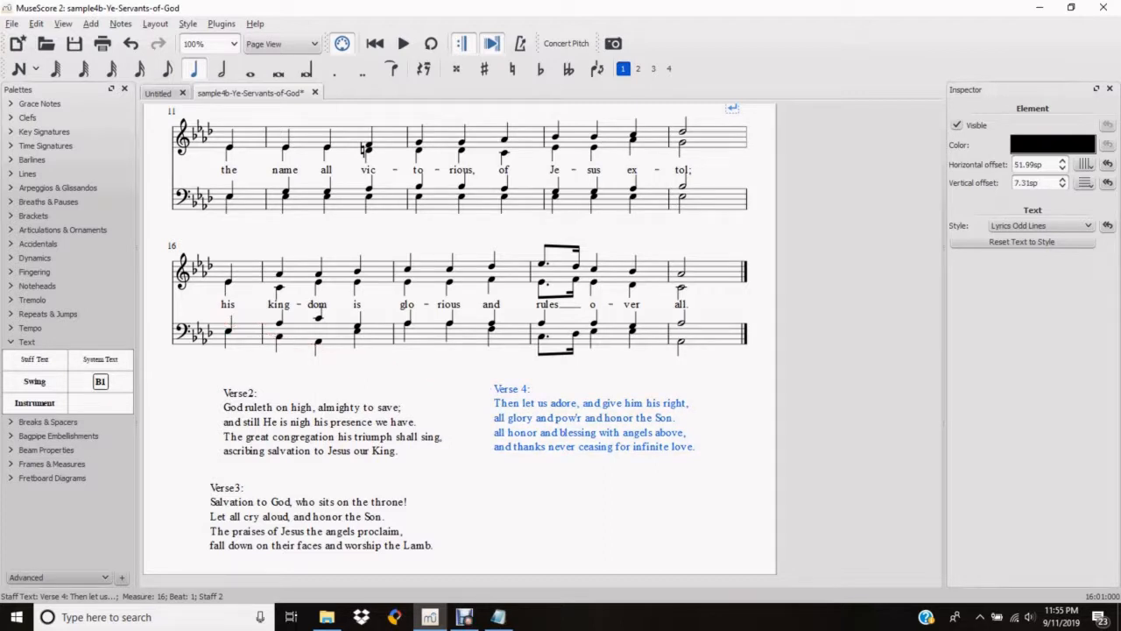
- Set the Verse3 text's horizontal offset to -0.27sp so its left edge lines up with Verse2
{"action": "left_click", "coordinate": [307, 436]}
{"action": "left_click_drag", "start_coordinate": [1045, 165], "coordinate": [1013, 165]}
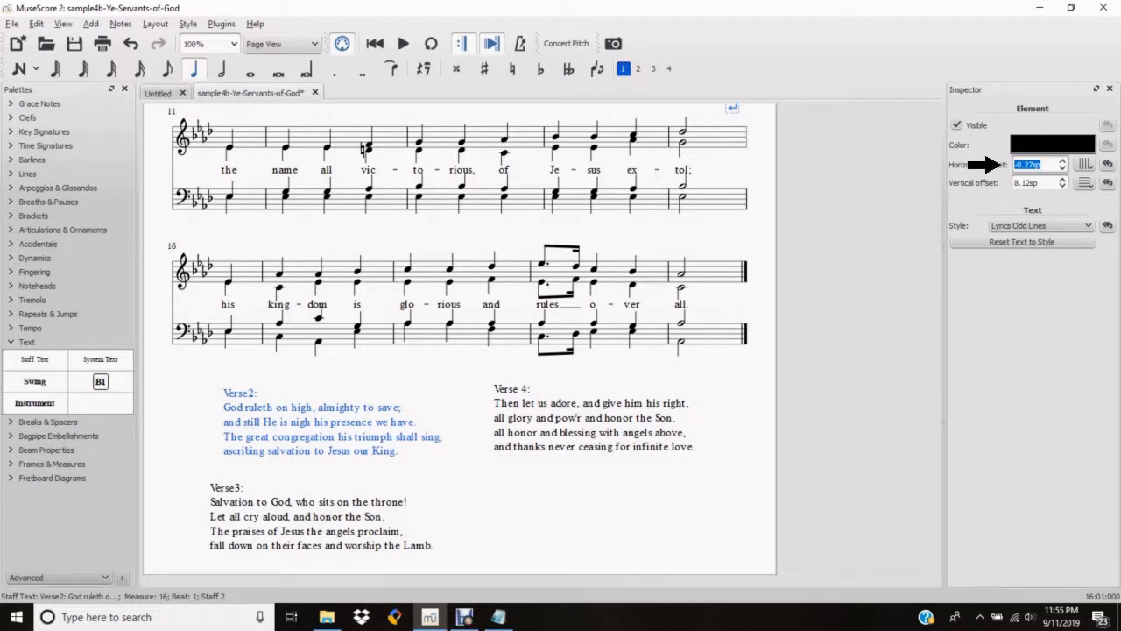
{"action": "left_click", "coordinate": [307, 517]}
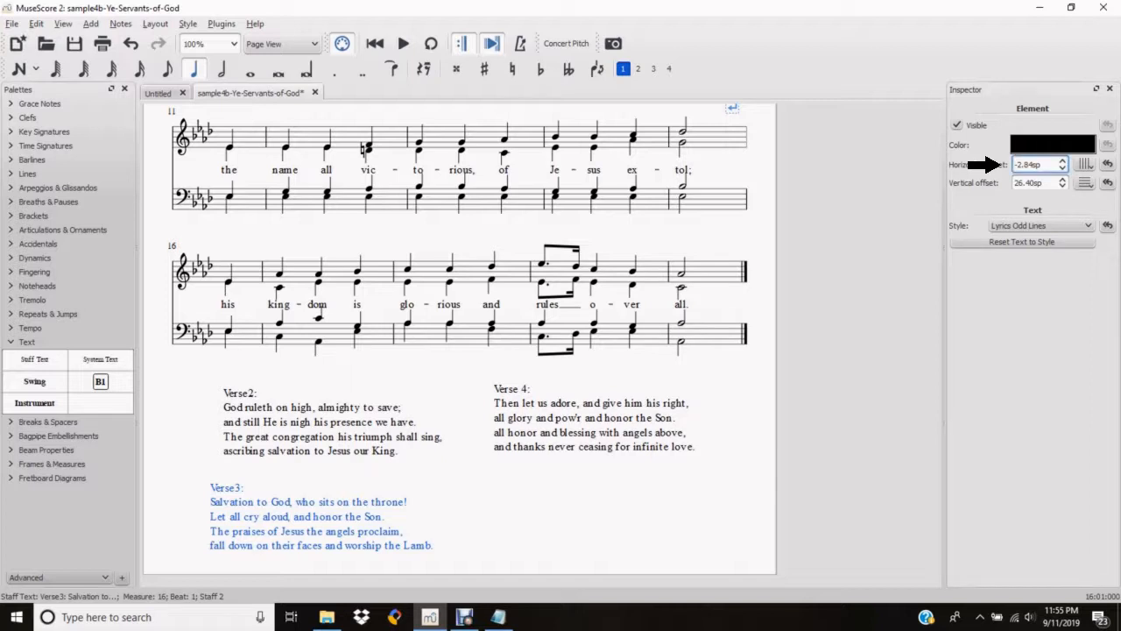
{"action": "double_click", "coordinate": [1028, 165]}
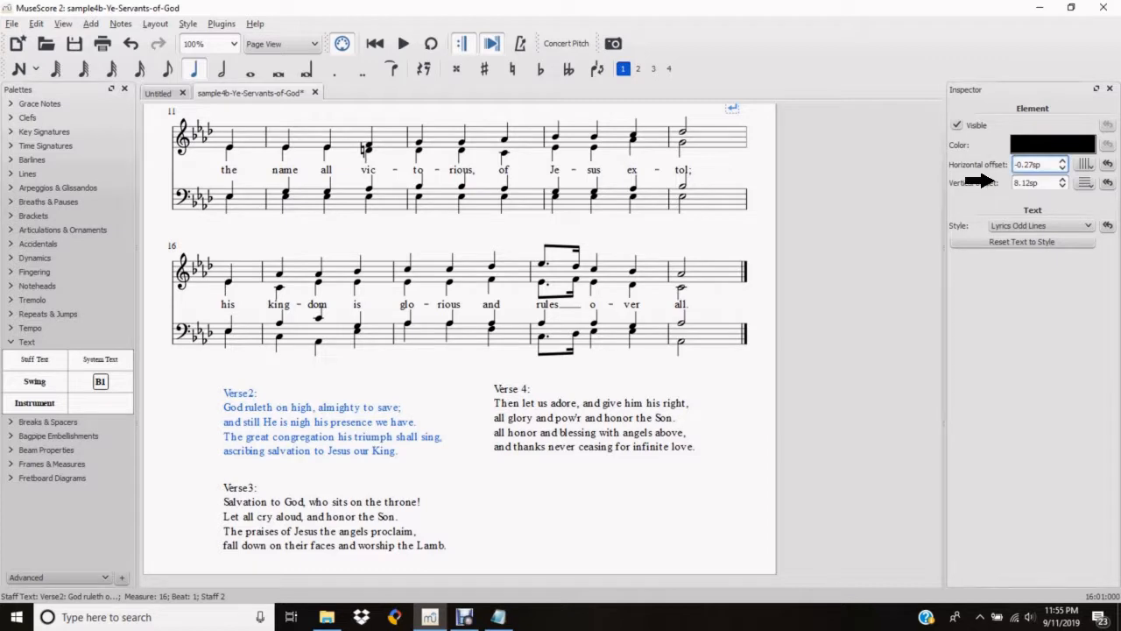
- Set the Verse 4 text's vertical offset to 8.12sp so its first line is level with Verse2
{"action": "key", "text": "Tab"}
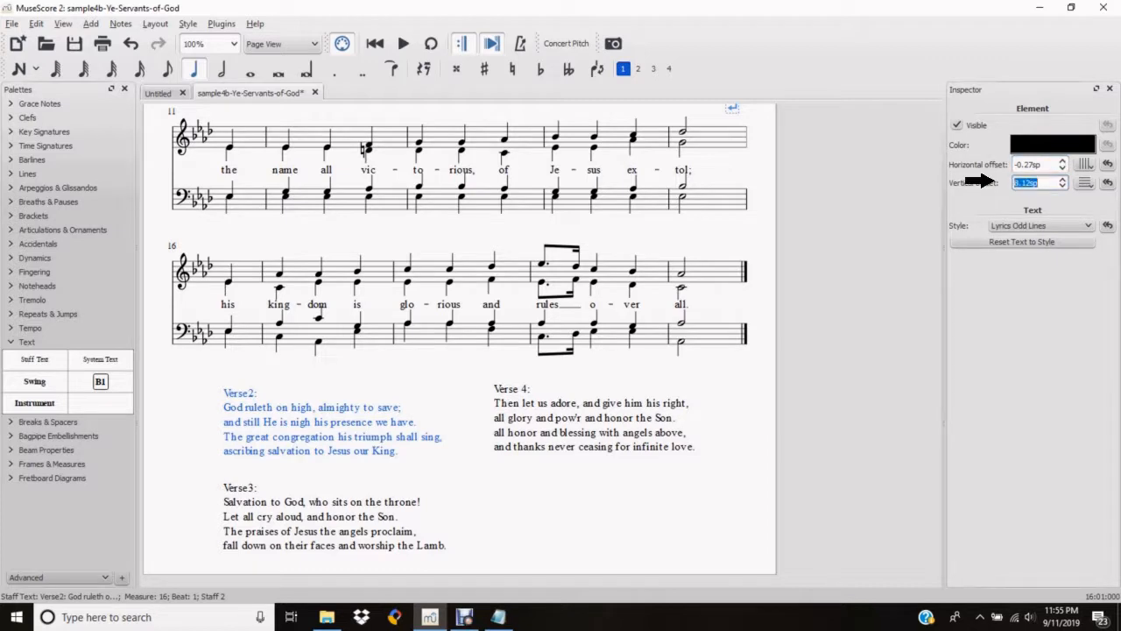
{"action": "left_click", "coordinate": [591, 418]}
{"action": "left_click", "coordinate": [1034, 183]}
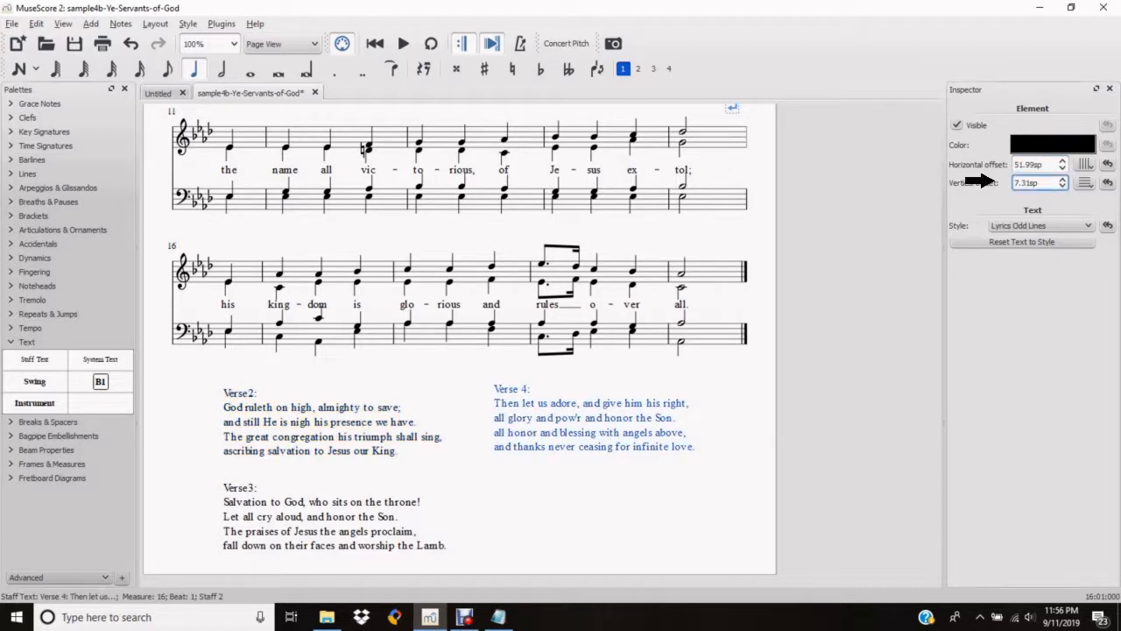
{"action": "key", "text": "ctrl+a"}
{"action": "type", "text": "8.12"}
{"action": "key", "text": "Return"}
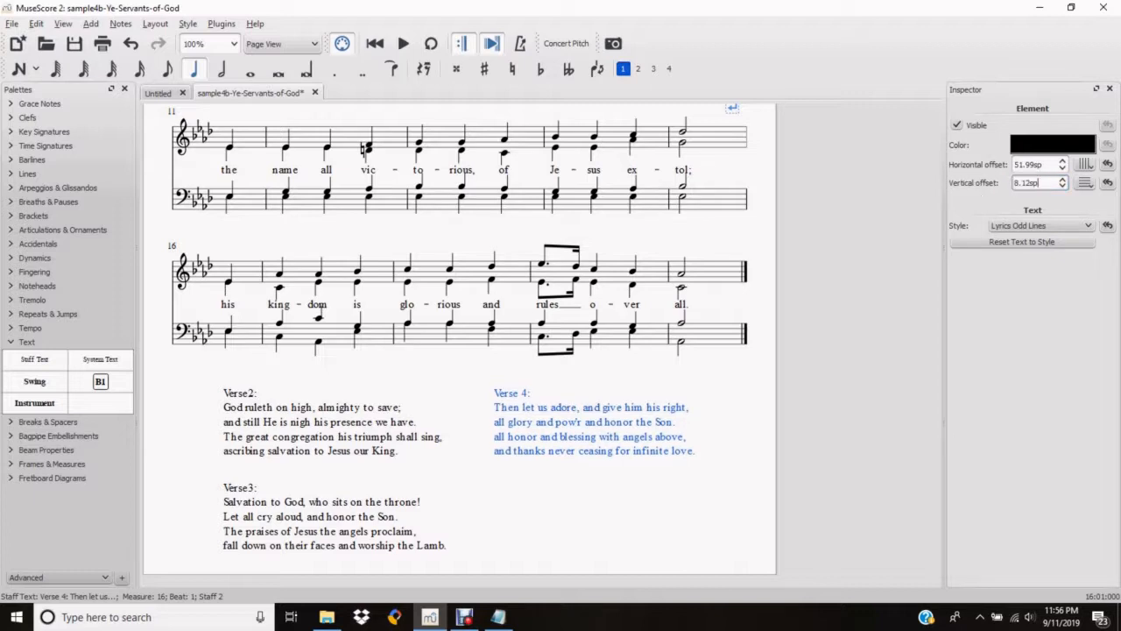
- Save the sample4b-Ye-Servants-of-God score and close it
{"action": "left_click", "coordinate": [74, 42]}
{"action": "left_click", "coordinate": [12, 24]}
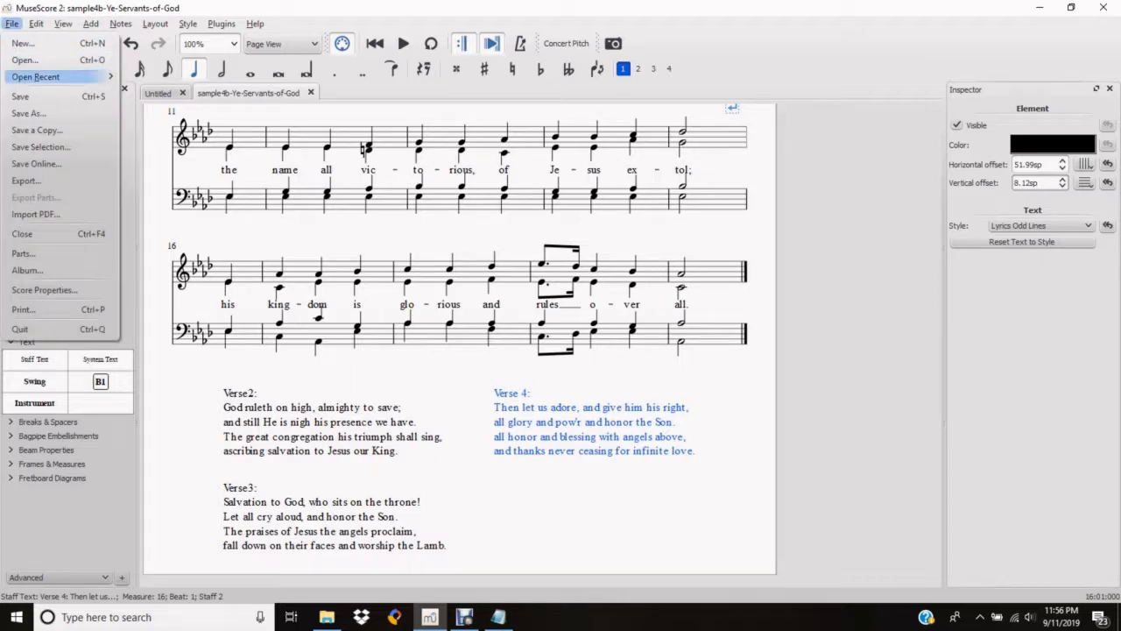
{"action": "left_click", "coordinate": [22, 233]}
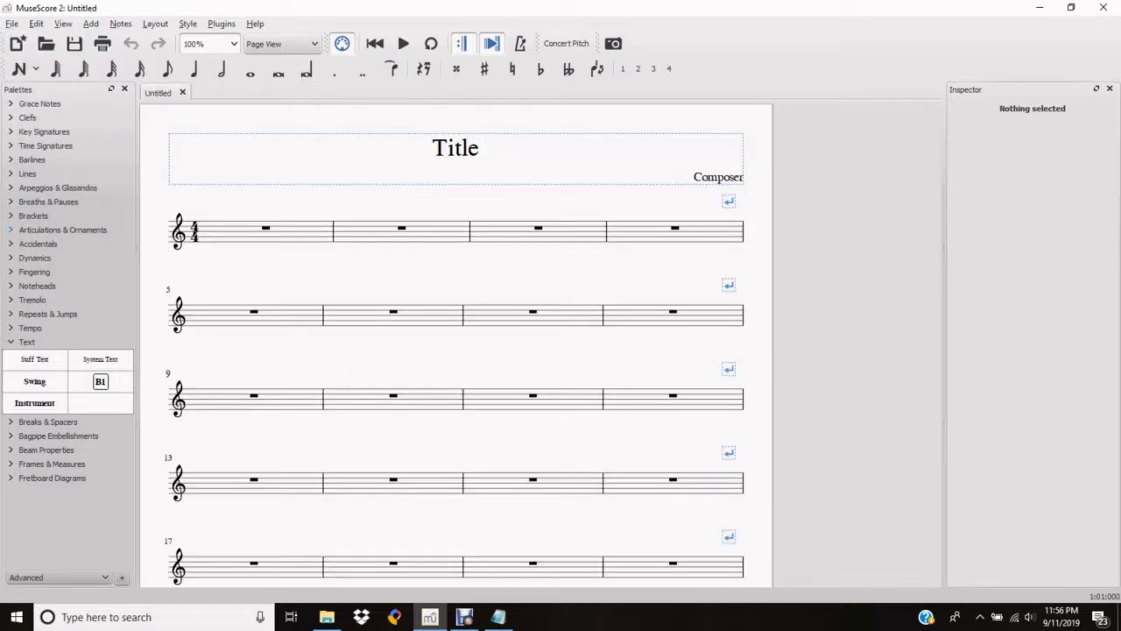